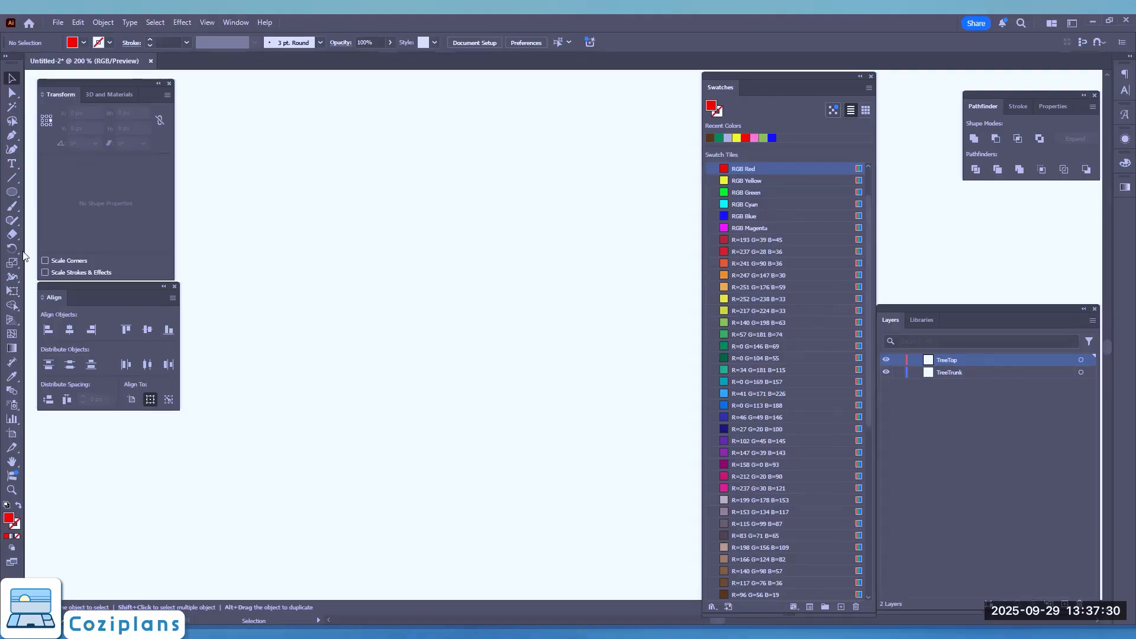
# - Draw a brown R=117 G=76 B=36 rectangle about 40 × 156 px as the trunk and widen its base into a taper
pyautogui.click(13, 195)
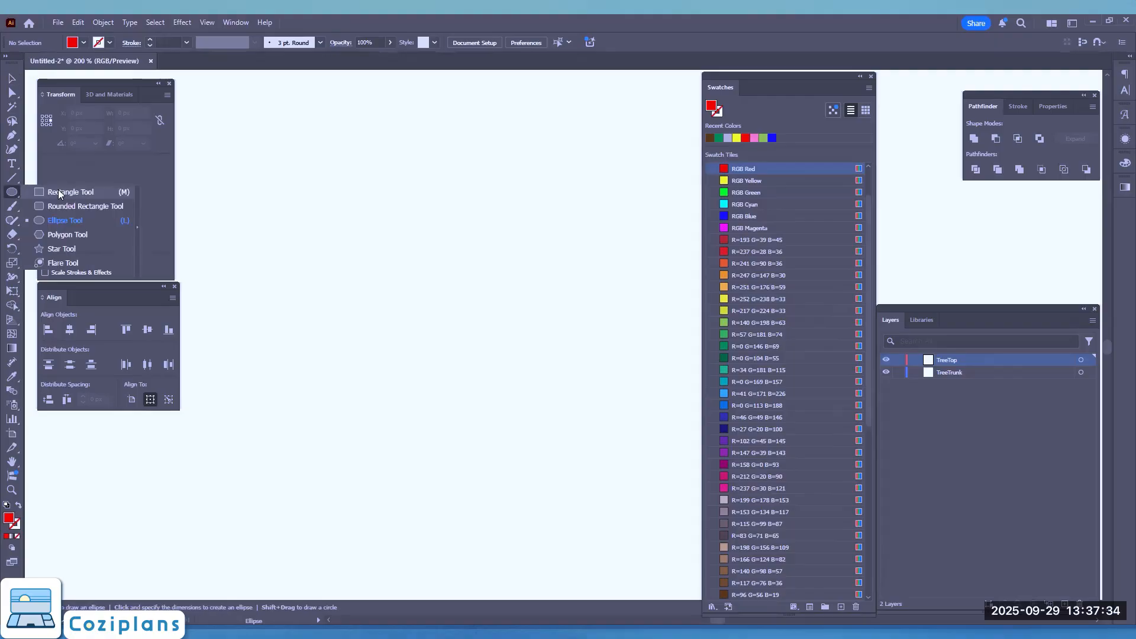
pyautogui.click(58, 191)
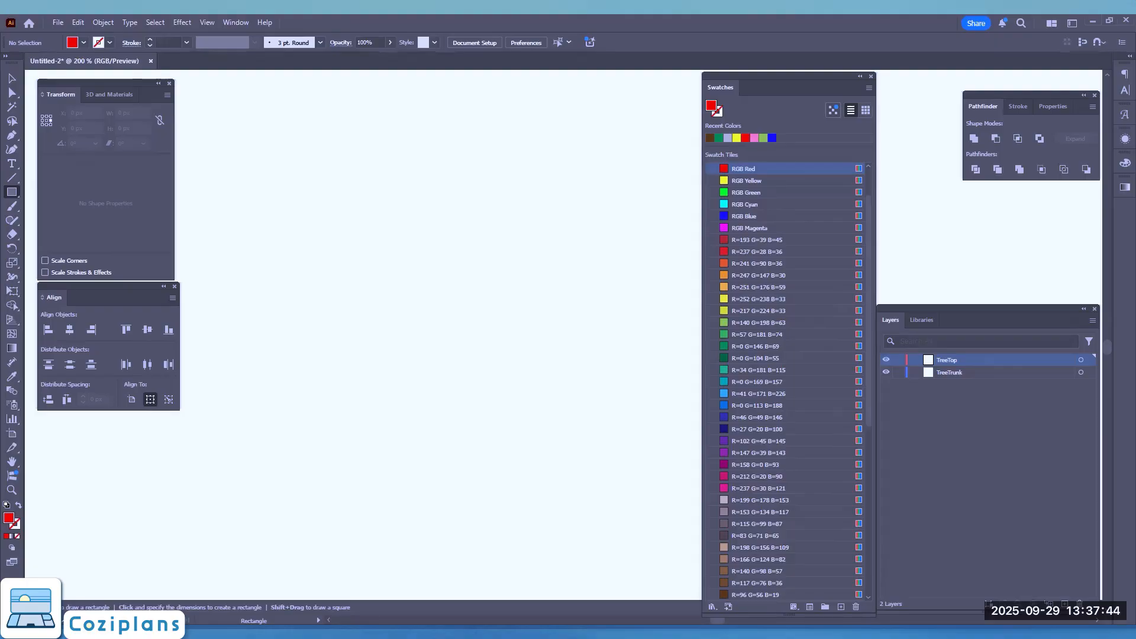
pyautogui.click(84, 43)
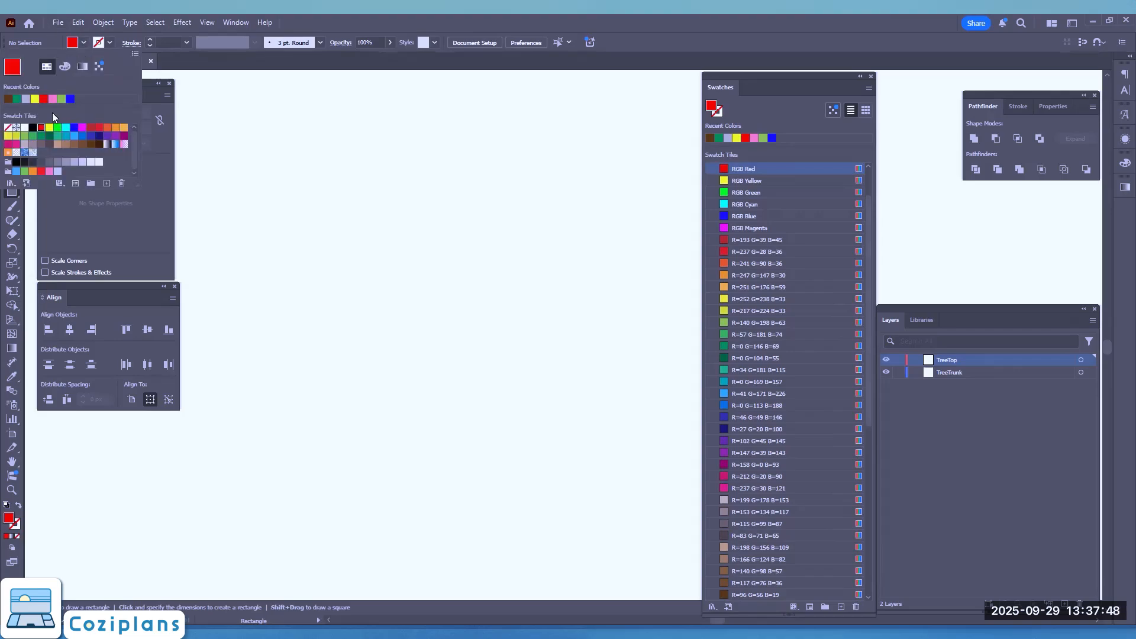
pyautogui.click(83, 143)
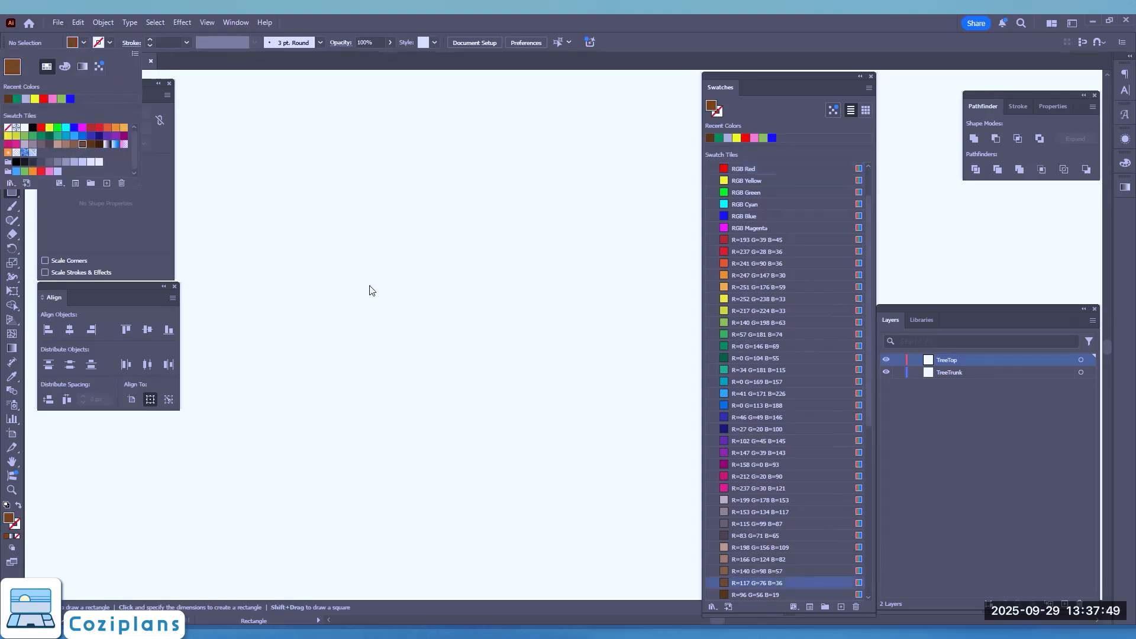
pyautogui.click(425, 329)
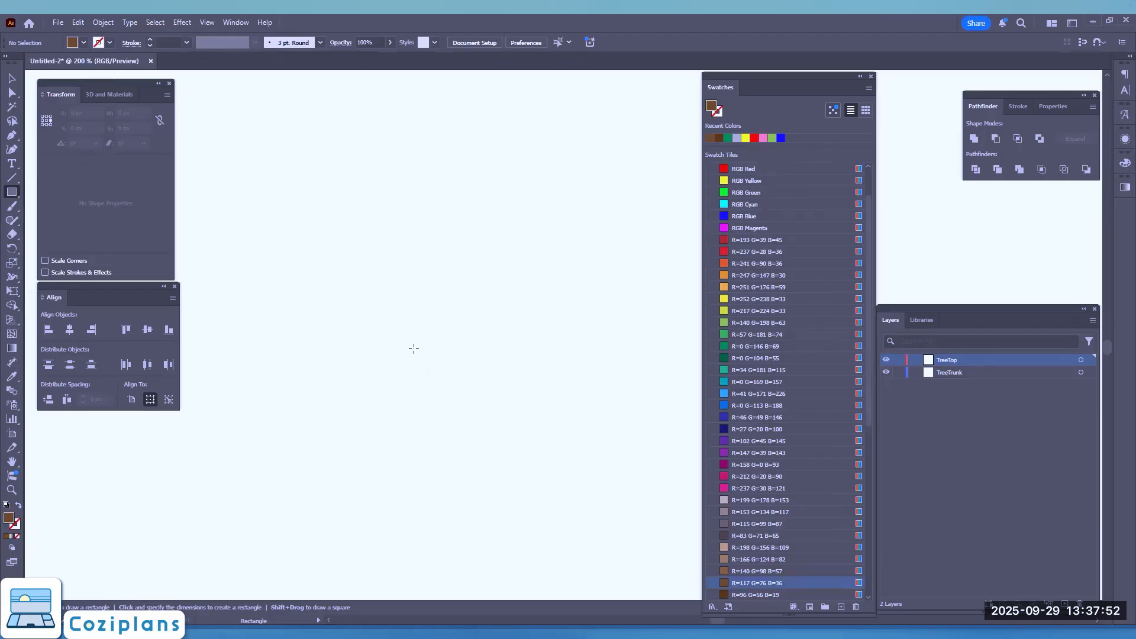
pyautogui.moveTo(412, 334); pyautogui.dragTo(444, 461)
pyautogui.press('a')
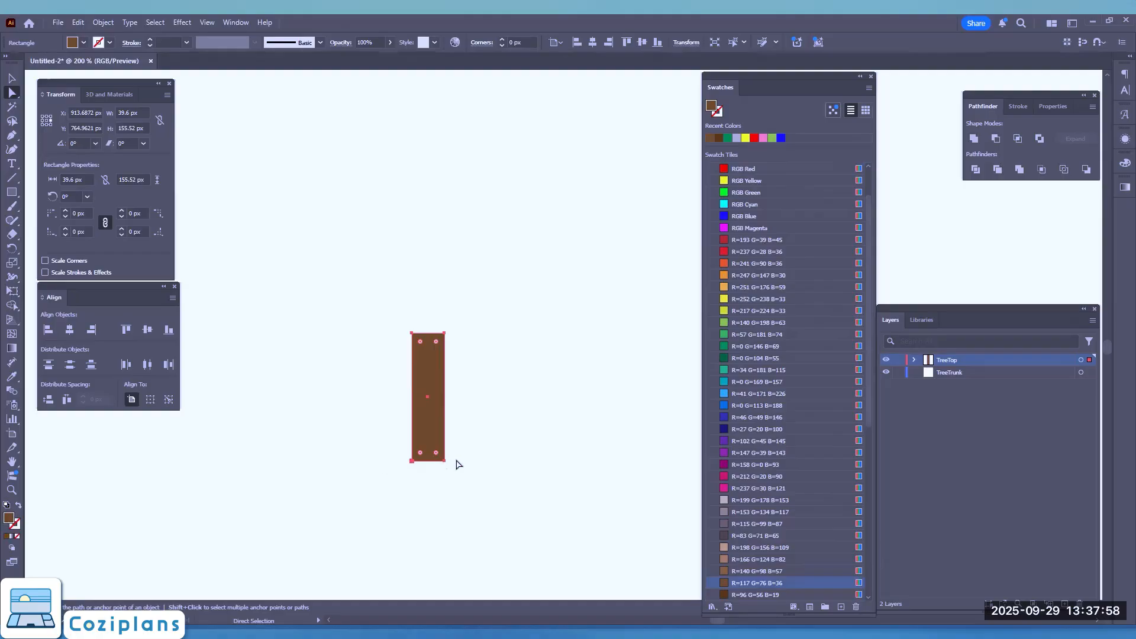
pyautogui.moveTo(445, 461); pyautogui.dragTo(406, 462)
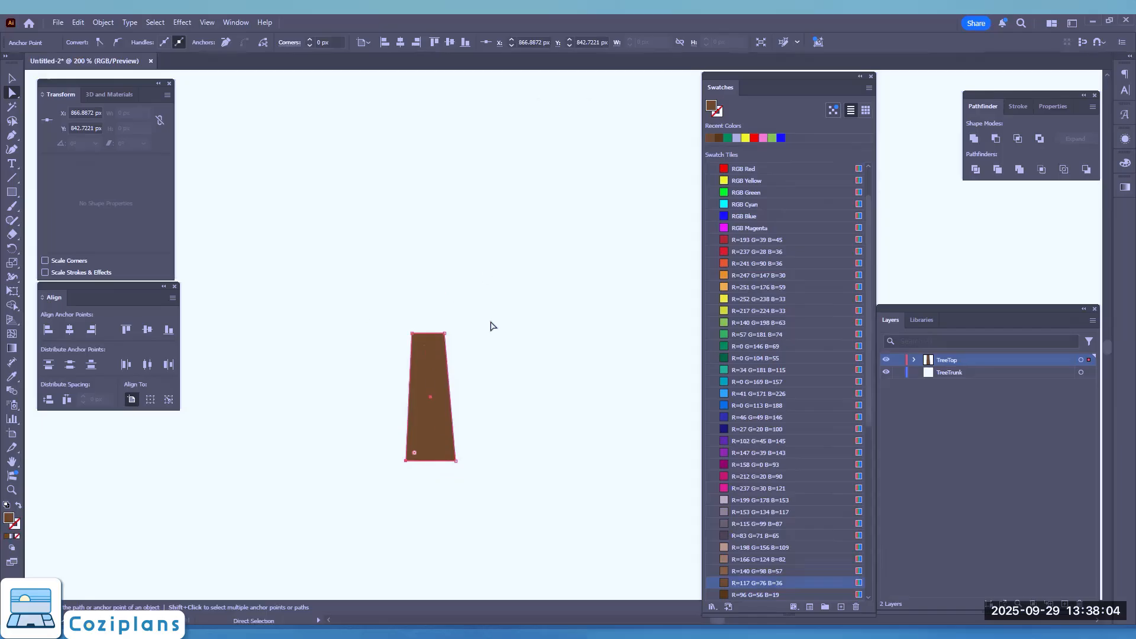
# - Draw six narrow and two wider brown rectangles scattered above the trunk as branch pieces
pyautogui.click(13, 192)
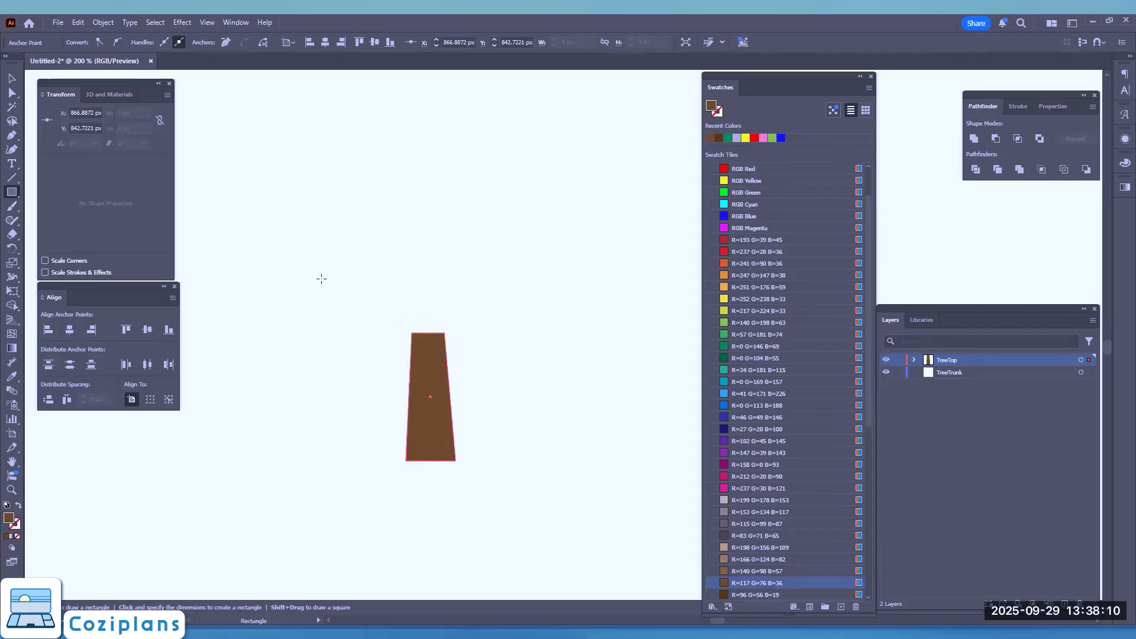
pyautogui.moveTo(342, 205); pyautogui.dragTo(354, 300)
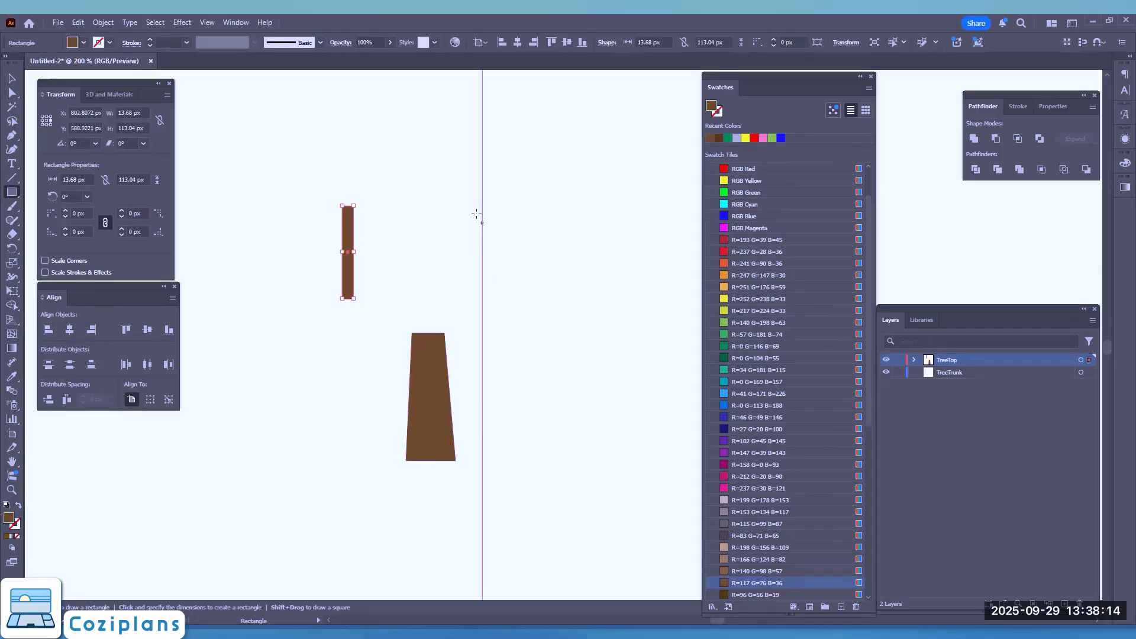
pyautogui.moveTo(475, 186); pyautogui.dragTo(476, 344)
pyautogui.moveTo(420, 164); pyautogui.dragTo(426, 228)
pyautogui.moveTo(357, 153); pyautogui.dragTo(366, 206)
pyautogui.moveTo(518, 134); pyautogui.dragTo(528, 200)
pyautogui.moveTo(378, 259); pyautogui.dragTo(409, 314)
pyautogui.moveTo(509, 292); pyautogui.dragTo(535, 350)
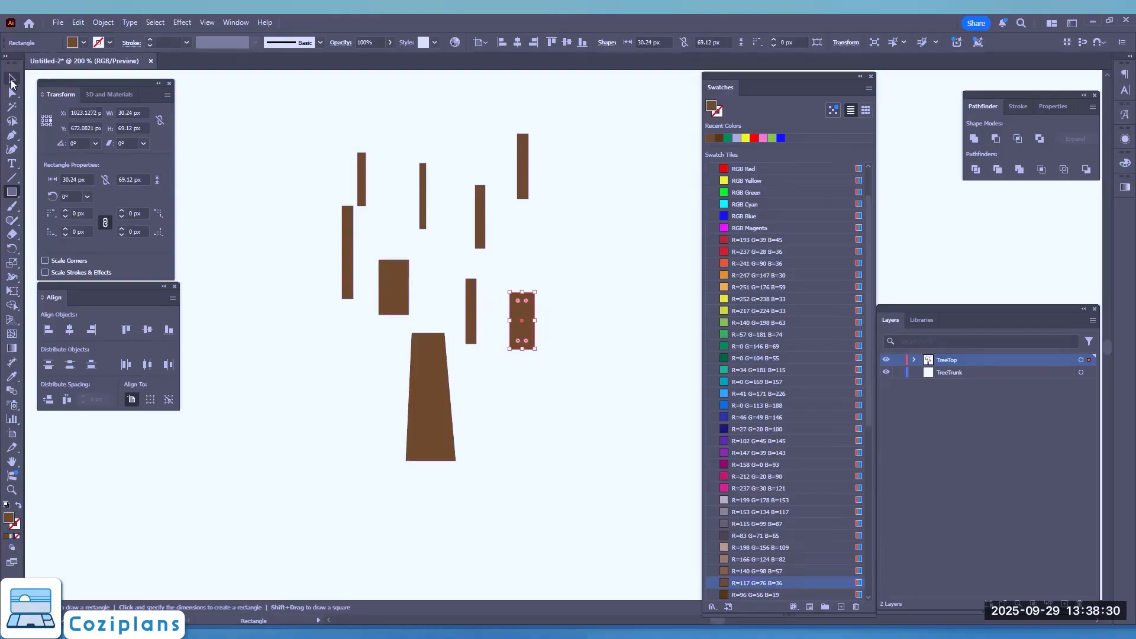
# - Move the two wide rectangles onto the trunk's upper end and rotate them to about 22° and 342° to form a fork
pyautogui.click(12, 80)
pyautogui.moveTo(392, 272)
pyautogui.mouseDown()
pyautogui.moveTo(420, 308)
pyautogui.moveTo(391, 293)
pyautogui.mouseUp()
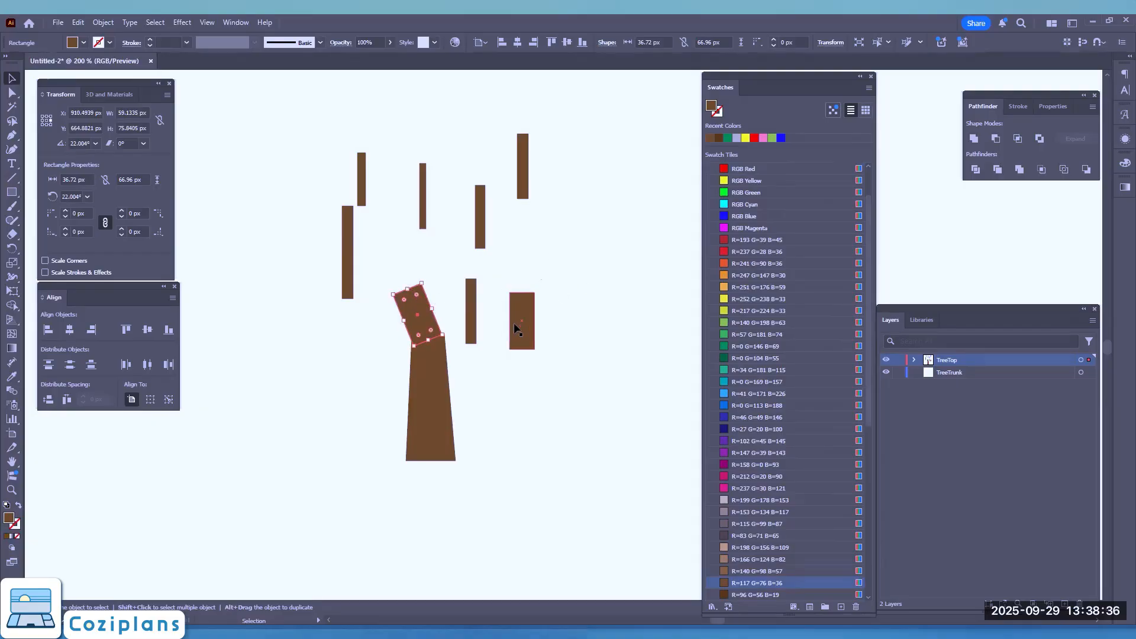
pyautogui.moveTo(518, 296); pyautogui.dragTo(446, 295)
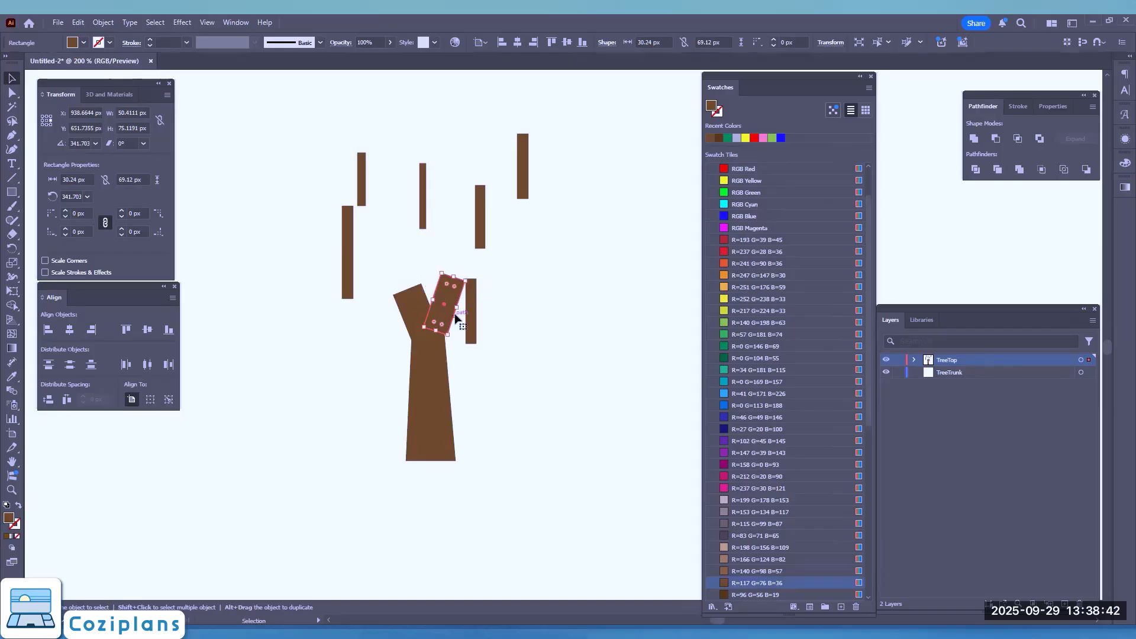
# - Attach three narrow rectangles to the left limb as branches, rotating the outer one to about 36° and the inner one to about 342°
pyautogui.moveTo(349, 261); pyautogui.dragTo(398, 261)
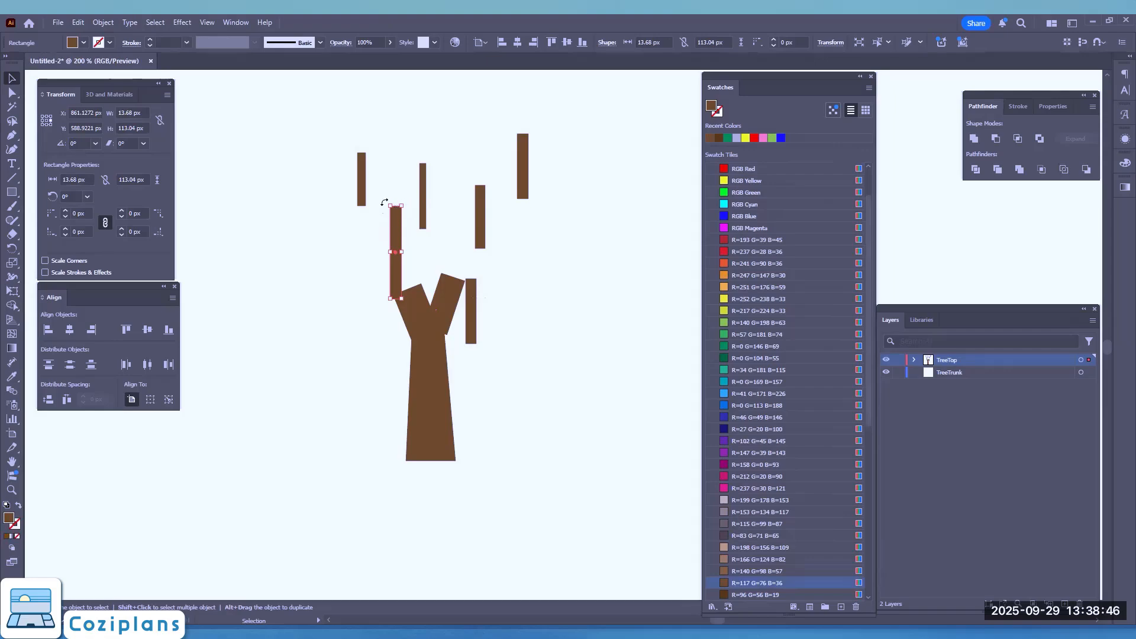
pyautogui.moveTo(386, 202); pyautogui.dragTo(356, 232)
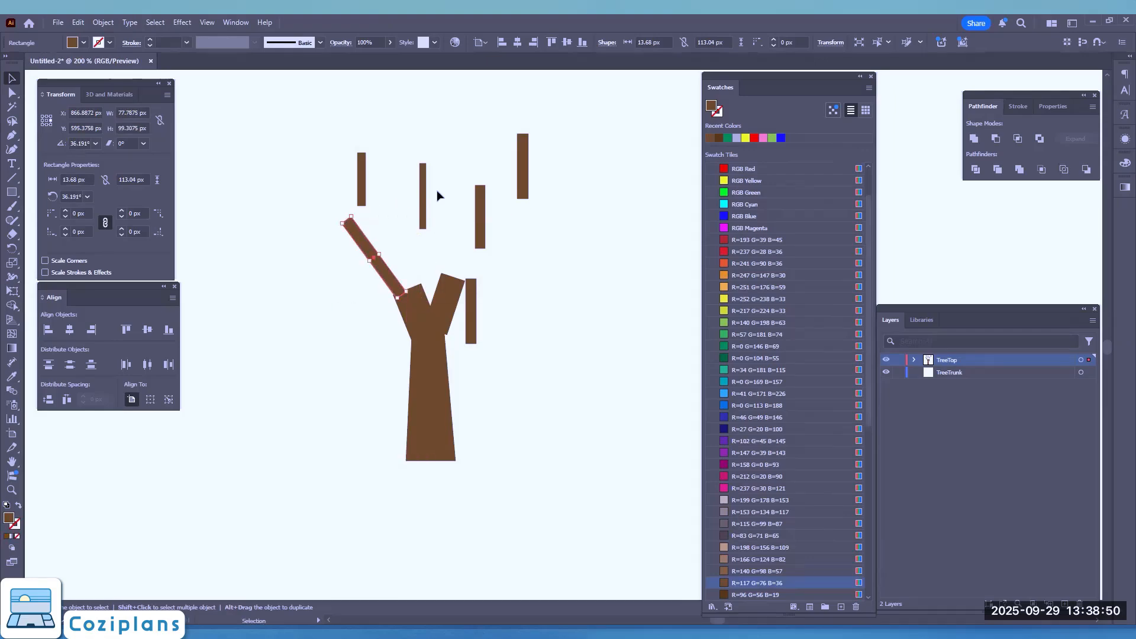
pyautogui.moveTo(427, 212); pyautogui.dragTo(423, 266)
pyautogui.moveTo(357, 181); pyautogui.dragTo(417, 242)
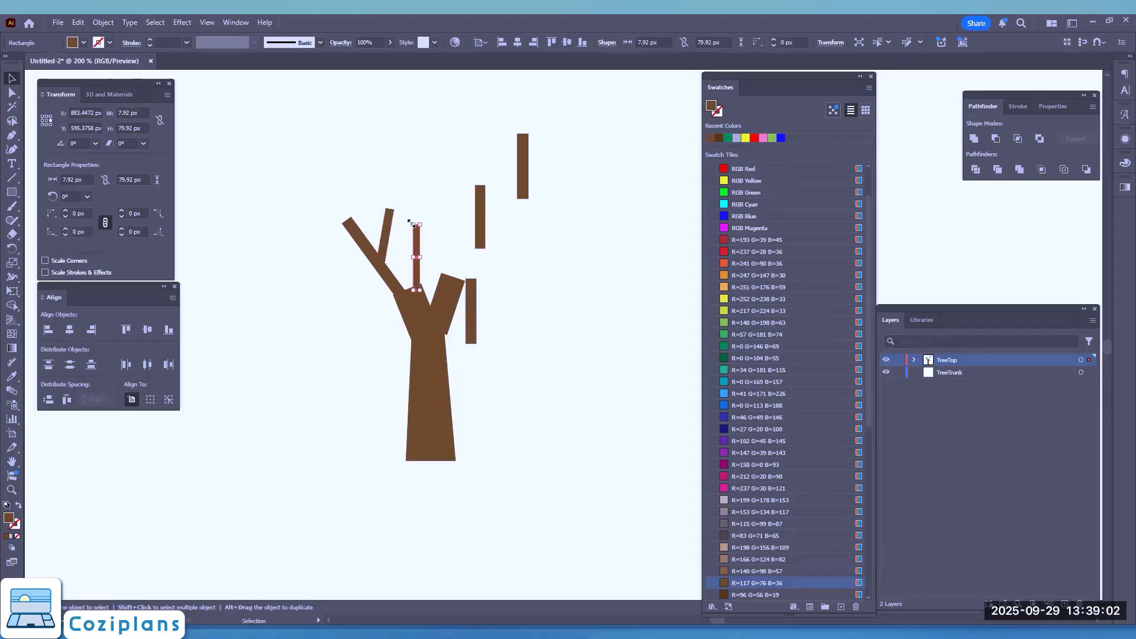
pyautogui.moveTo(411, 220); pyautogui.dragTo(436, 246)
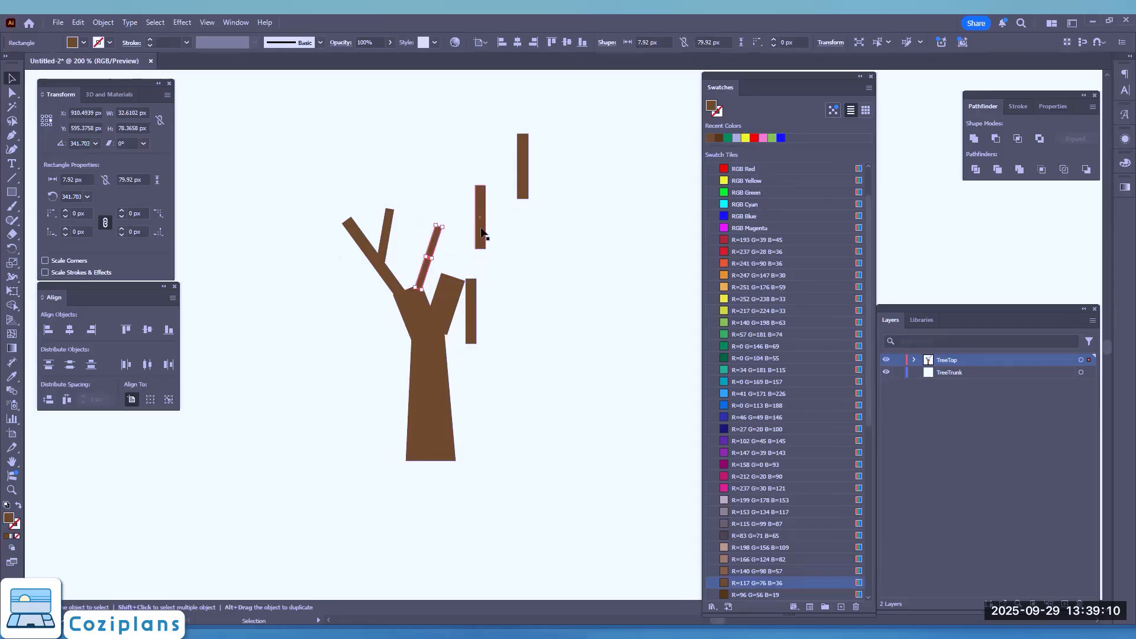
# - Attach the remaining three narrow rectangles to the right limb, rotating the upper slanted one to about 327°, and shift them together closer to the limb
pyautogui.moveTo(472, 299); pyautogui.dragTo(508, 270)
pyautogui.moveTo(479, 217); pyautogui.dragTo(461, 254)
pyautogui.moveTo(520, 154); pyautogui.dragTo(480, 233)
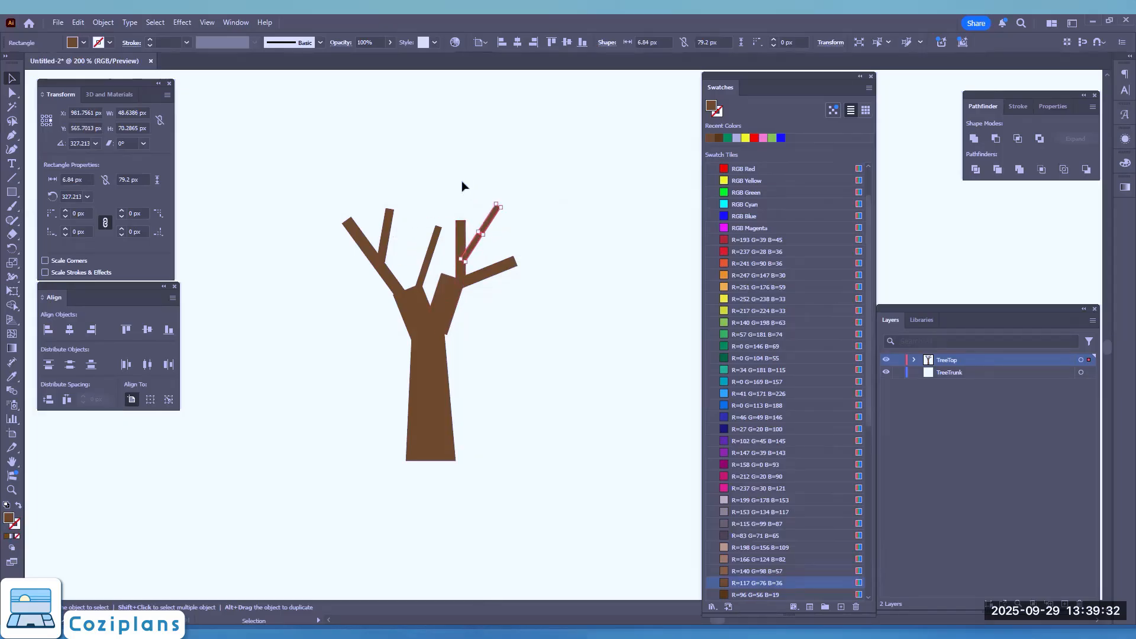
pyautogui.moveTo(458, 164); pyautogui.dragTo(516, 281)
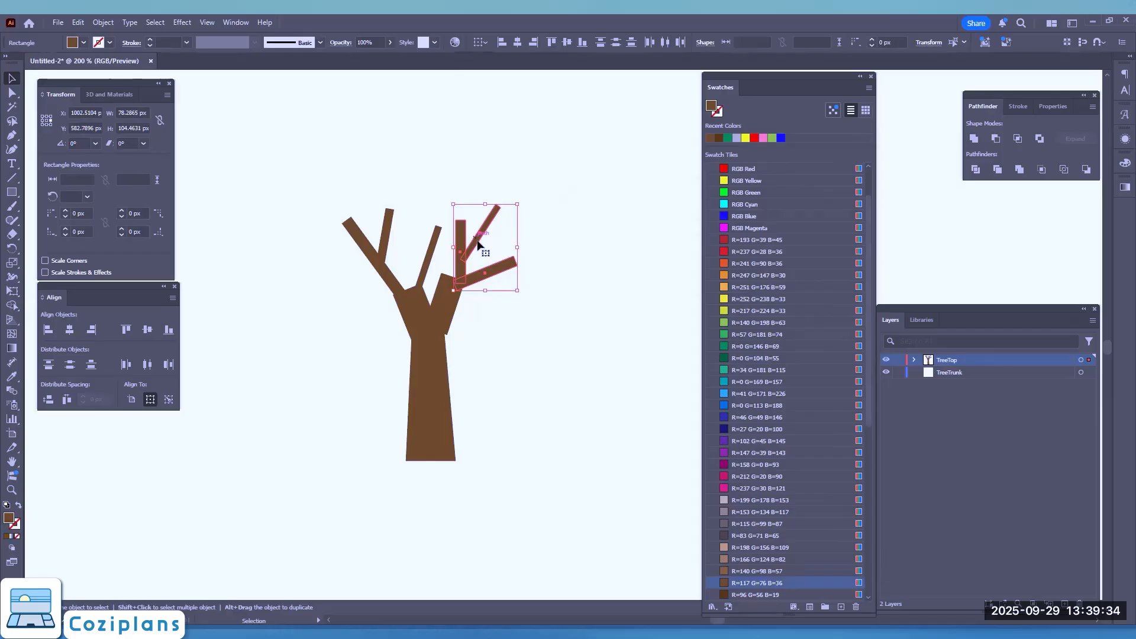
pyautogui.moveTo(478, 243); pyautogui.dragTo(473, 246)
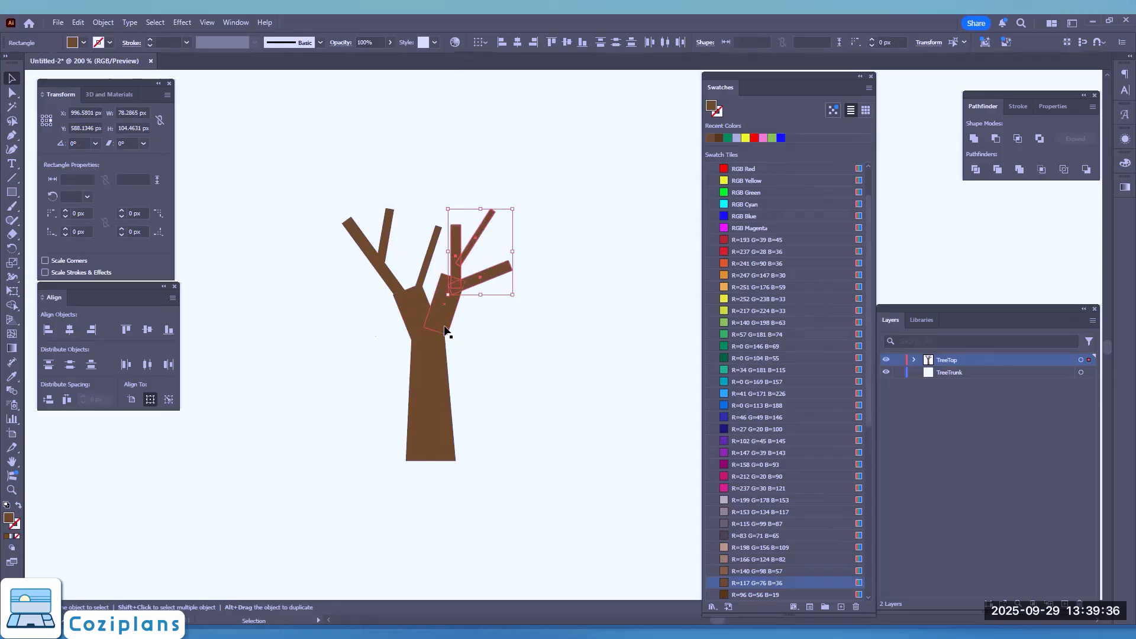
# - Raise the trunk so it overlaps both limbs and stretch it slightly wider
pyautogui.moveTo(444, 357); pyautogui.dragTo(440, 336)
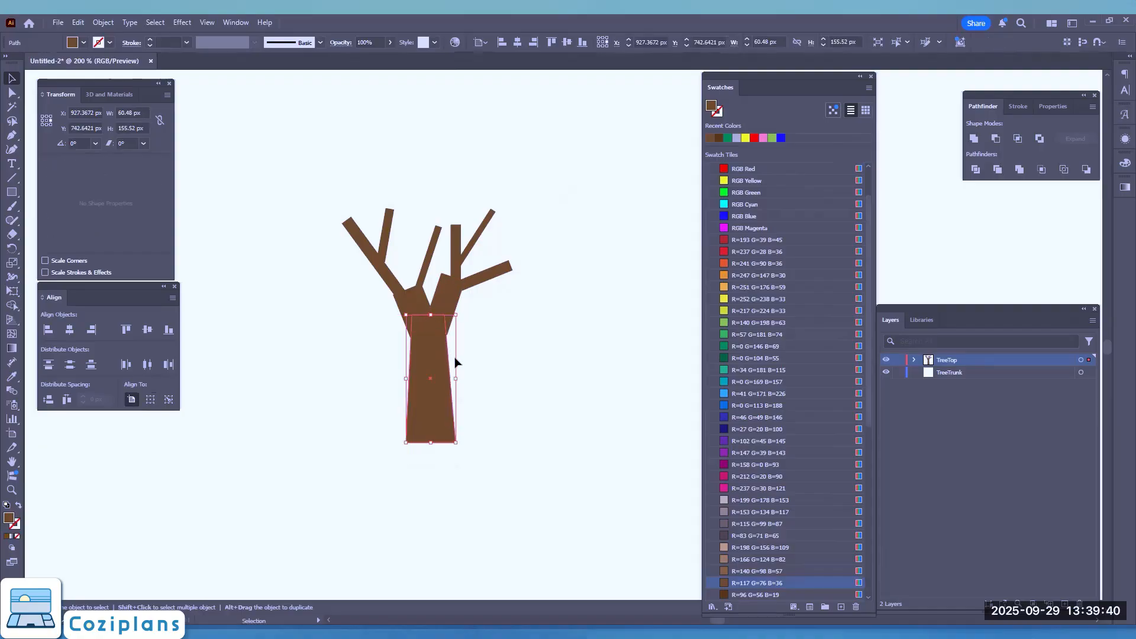
pyautogui.moveTo(460, 382)
pyautogui.mouseDown()
pyautogui.moveTo(481, 382)
pyautogui.moveTo(466, 380)
pyautogui.mouseUp()
pyautogui.click(633, 335)
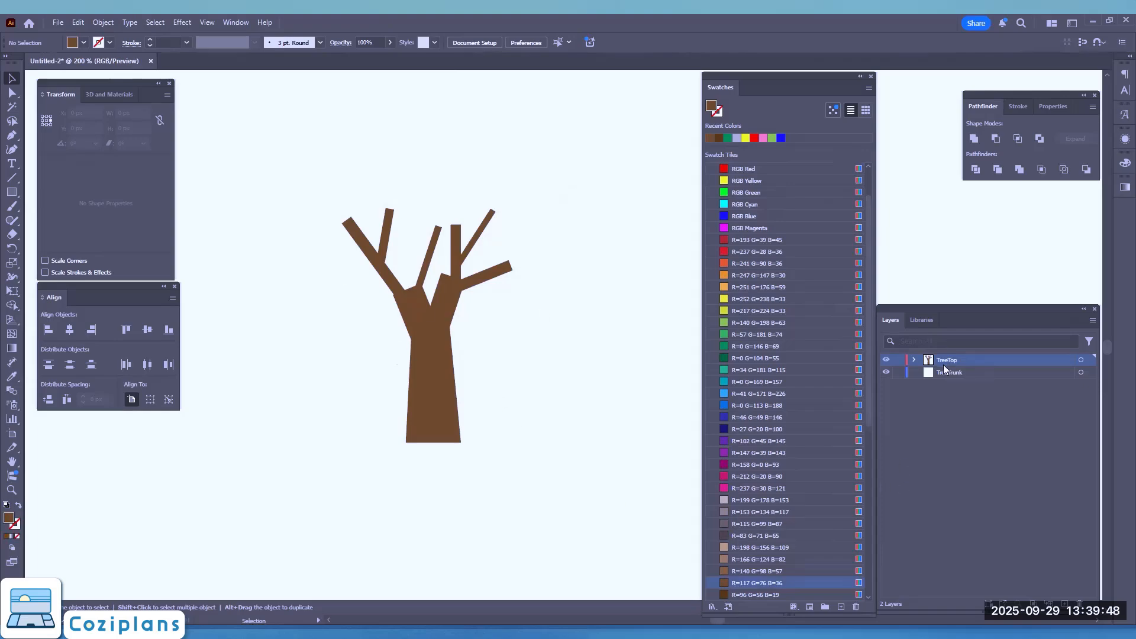
# - Move all the rectangles and the trunk path from the TreeTop layer to the TreeTrunk layer
pyautogui.click(914, 360)
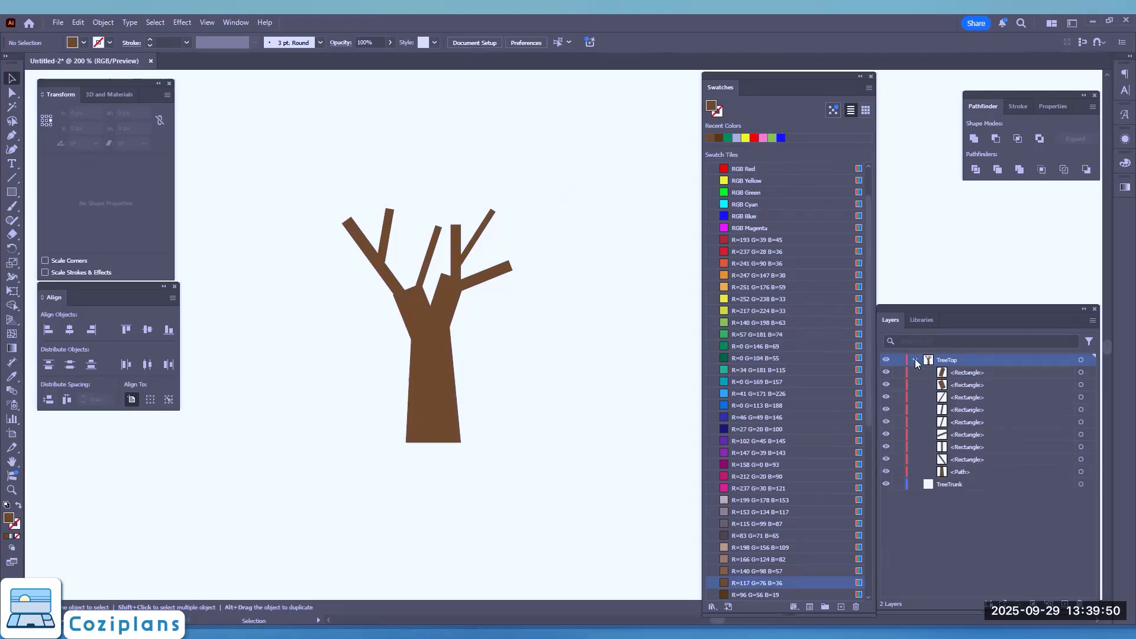
pyautogui.click(970, 374)
pyautogui.keyDown('shift'); pyautogui.click(967, 472); pyautogui.keyUp('shift')
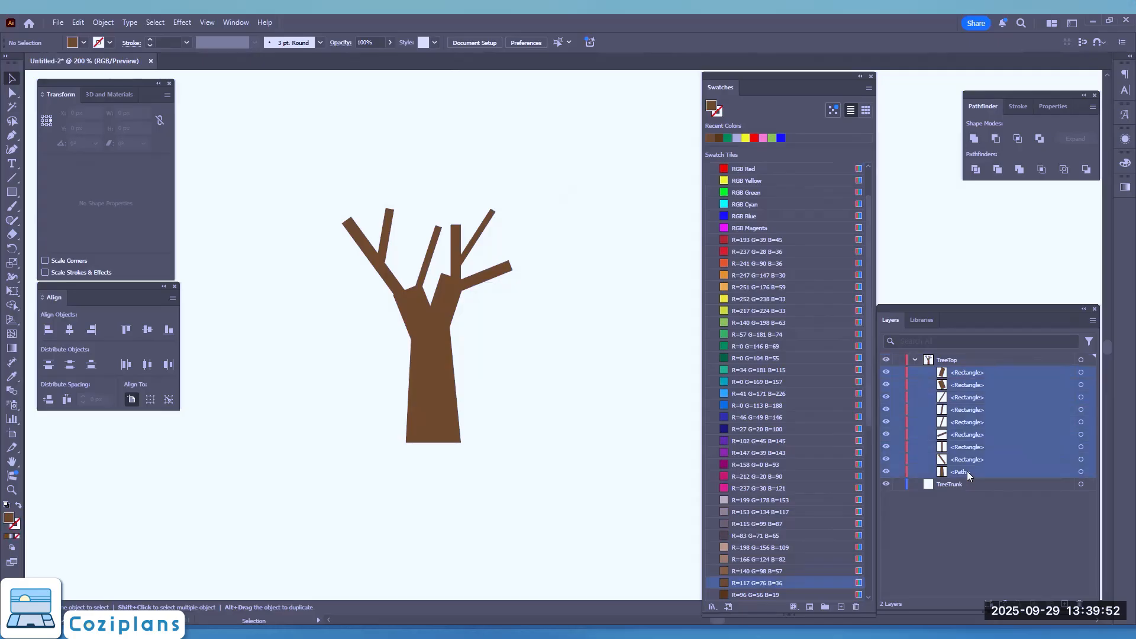
pyautogui.moveTo(966, 459); pyautogui.dragTo(954, 485)
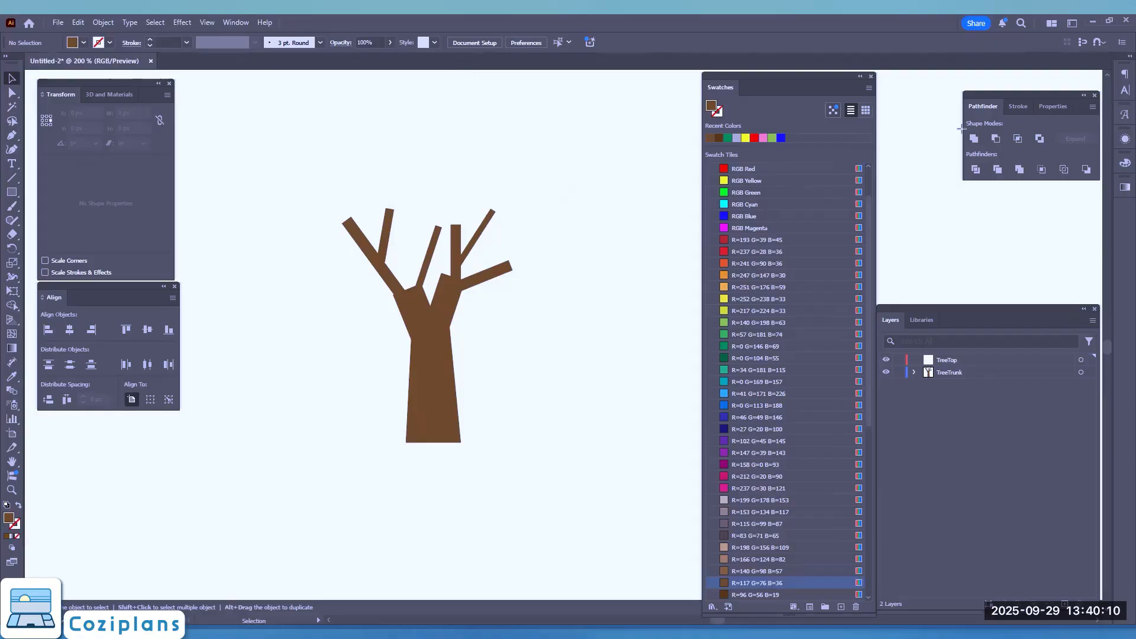
# - Examine where Pathfinder is enabled and which shape modes and pathfinder operations it offers
pyautogui.moveTo(945, 79); pyautogui.dragTo(1103, 184)
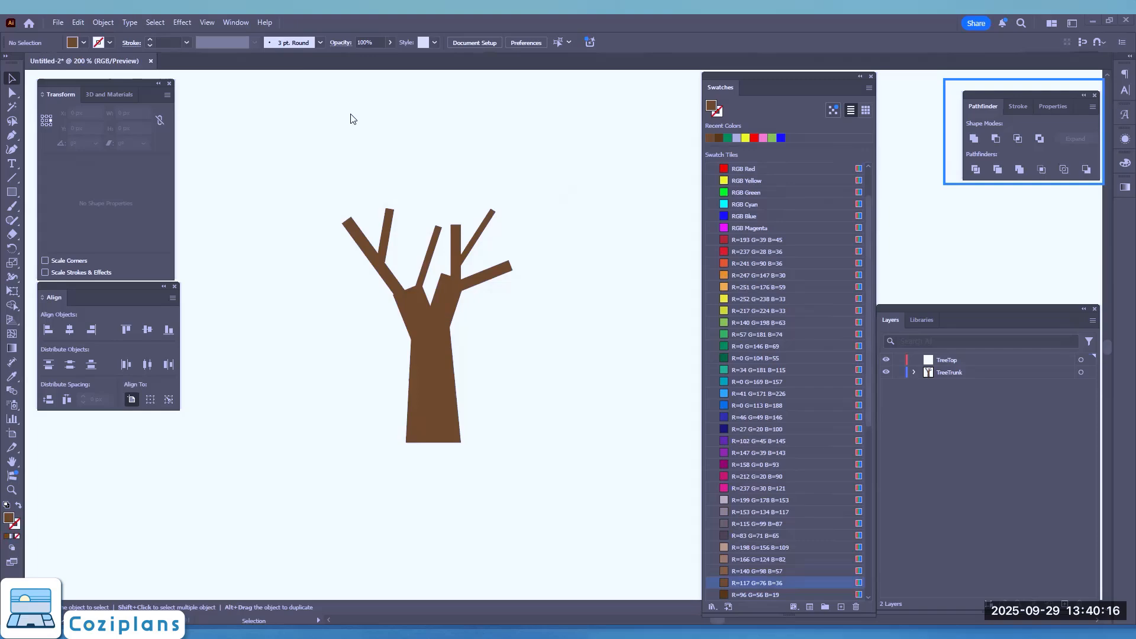
pyautogui.moveTo(909, 236); pyautogui.dragTo(962, 105)
pyautogui.moveTo(281, 110); pyautogui.dragTo(247, 28)
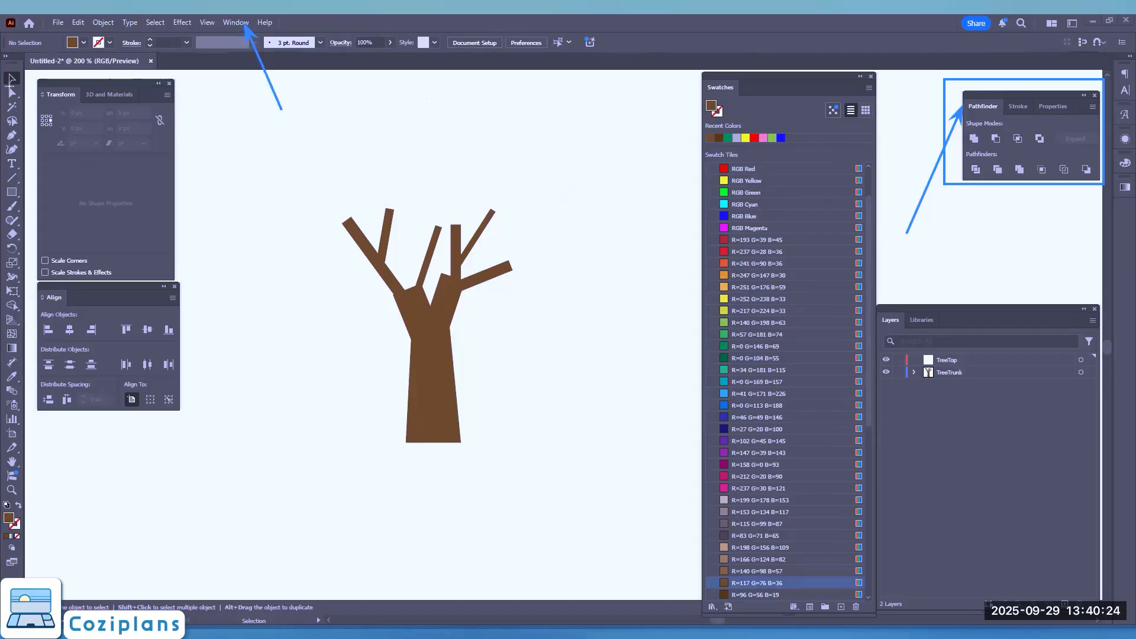
pyautogui.click(225, 23)
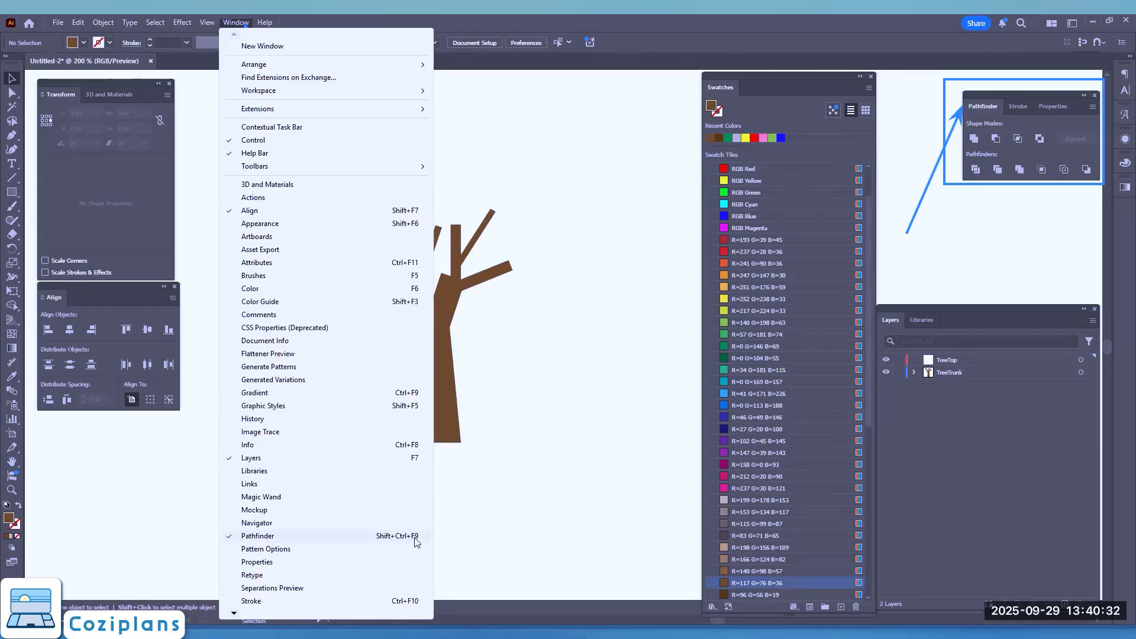
pyautogui.click(472, 16)
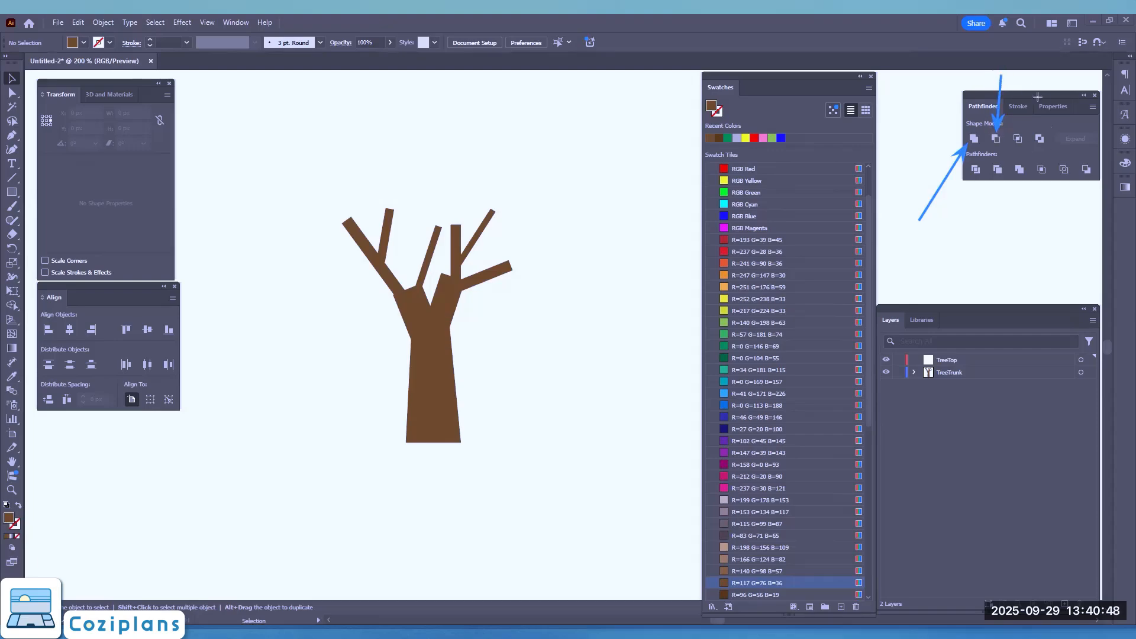
pyautogui.moveTo(1027, 85); pyautogui.dragTo(1022, 133)
pyautogui.moveTo(1049, 82); pyautogui.dragTo(1042, 131)
pyautogui.moveTo(1004, 228); pyautogui.dragTo(983, 185)
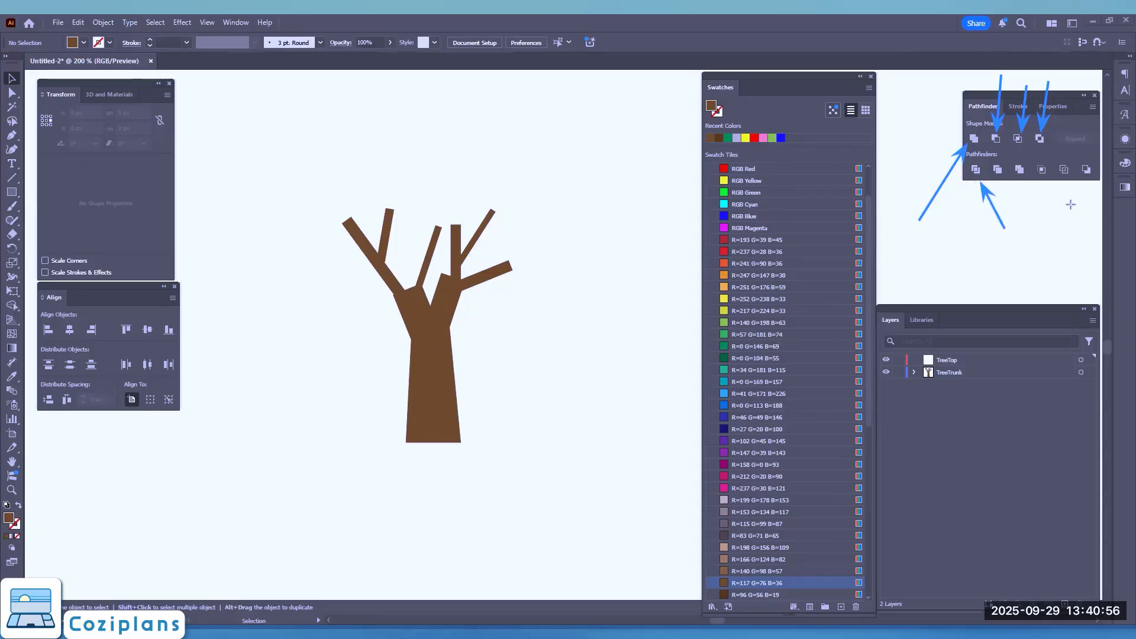
pyautogui.moveTo(1071, 227); pyautogui.dragTo(1085, 181)
pyautogui.press('e')
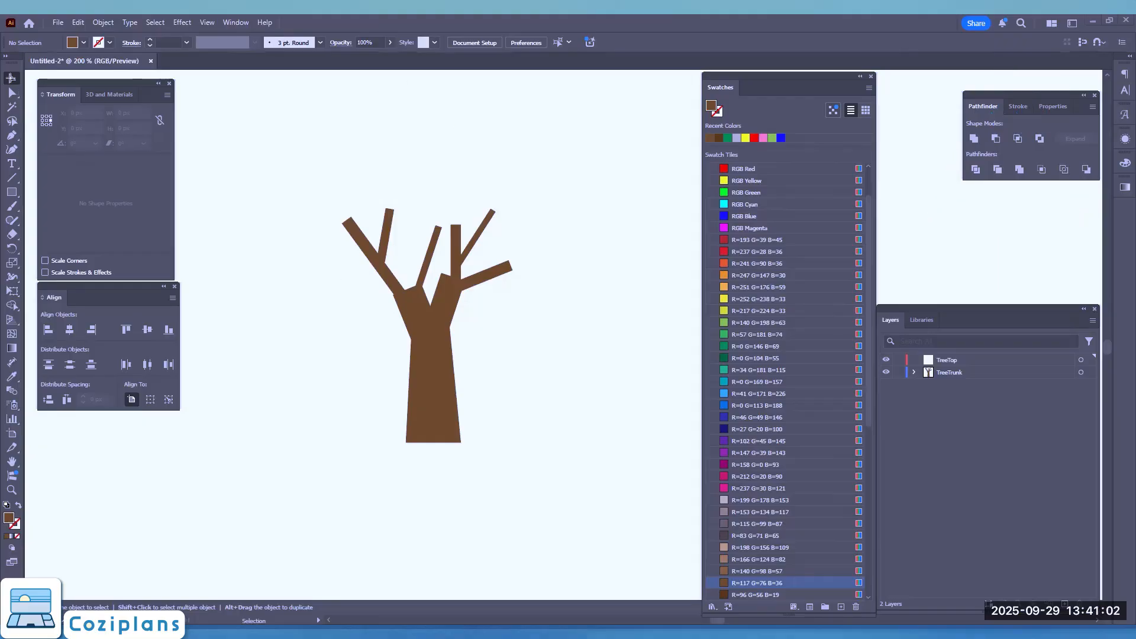
# - Unite the trunk and the left limb into a single shape with Pathfinder
pyautogui.click(413, 317)
pyautogui.keyDown('shift'); pyautogui.click(434, 378); pyautogui.keyUp('shift')
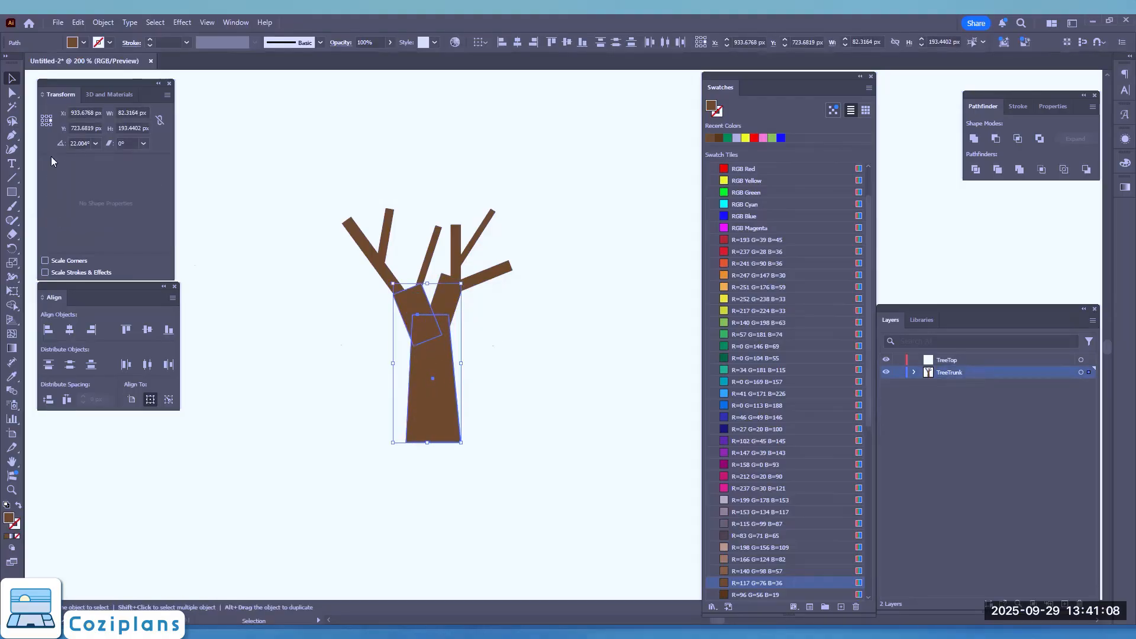
pyautogui.click(11, 92)
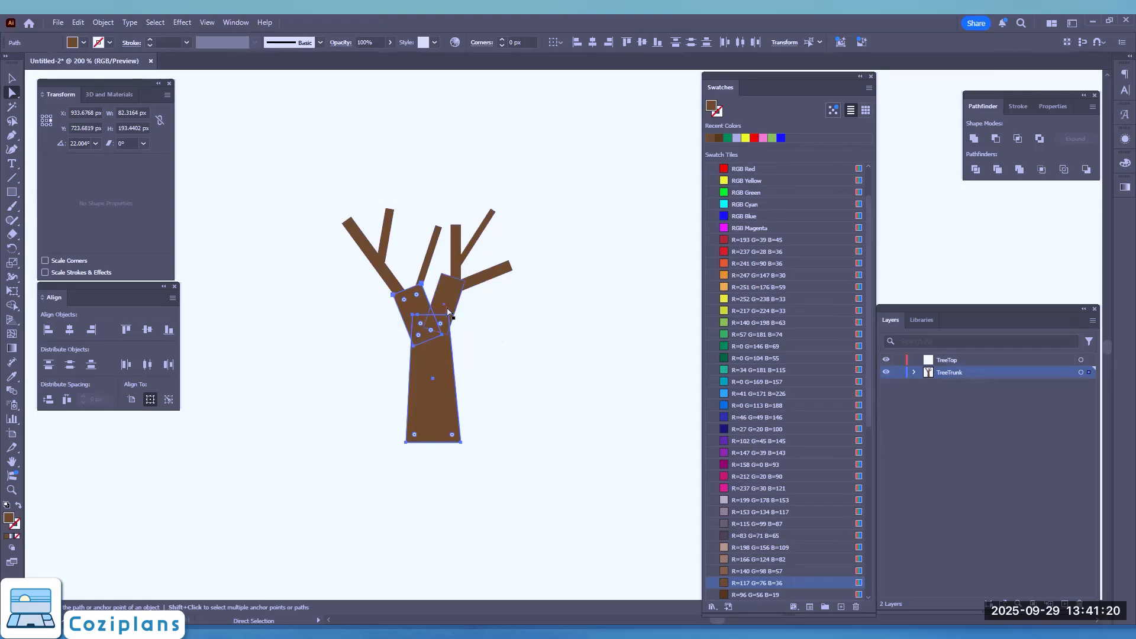
pyautogui.click(332, 376)
pyautogui.click(449, 351)
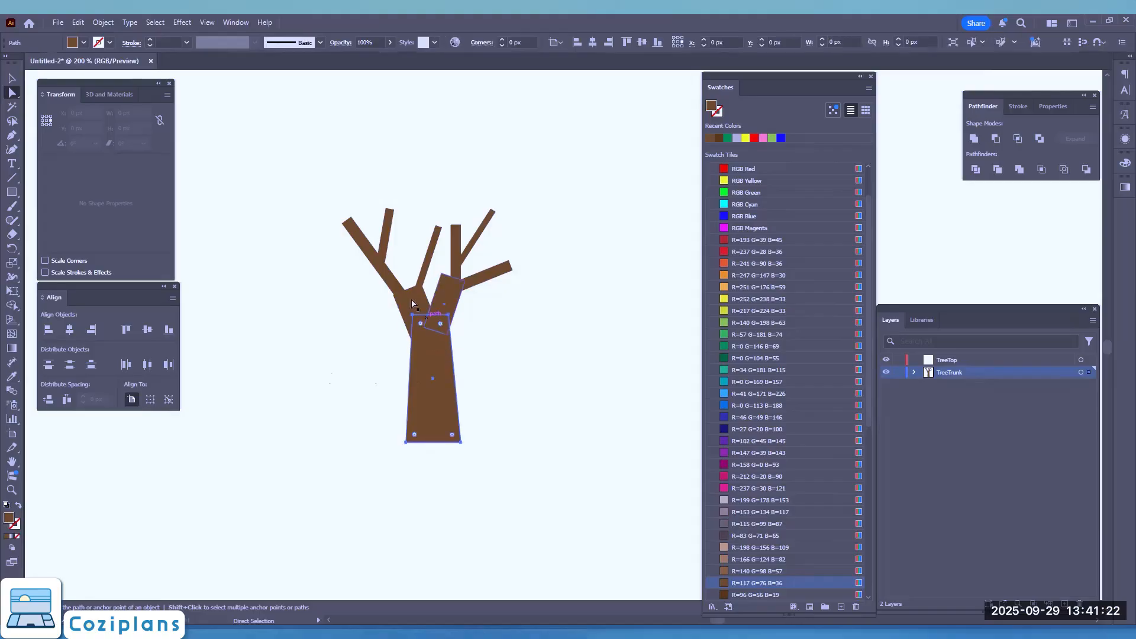
pyautogui.click(975, 138)
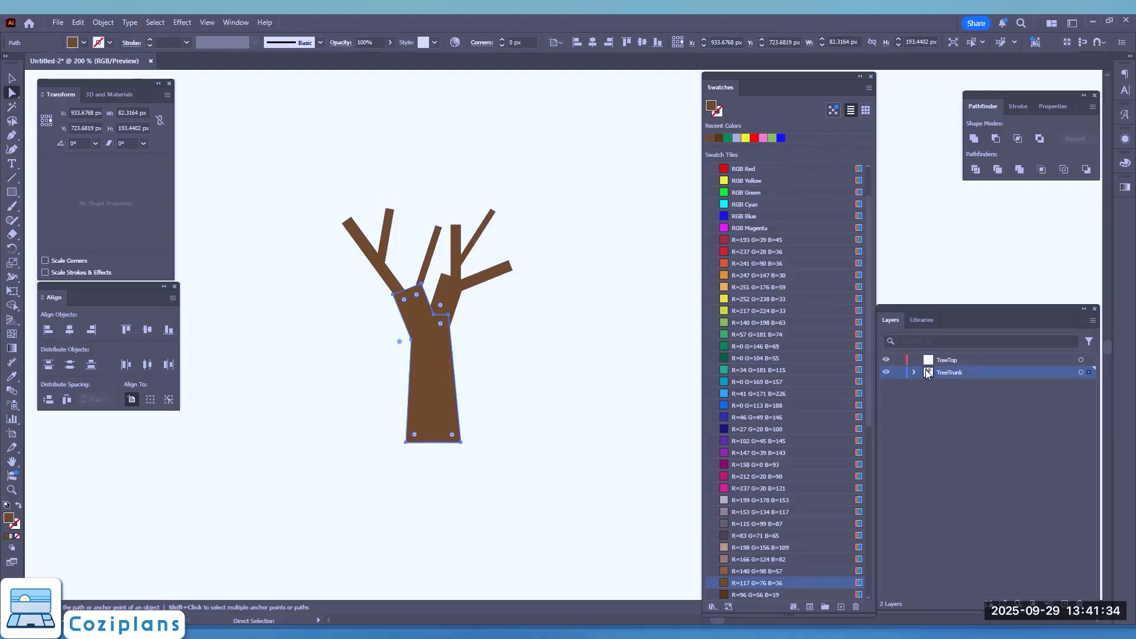
# - Change the TreeTrunk layer's highlight color to Cyan in its layer options
pyautogui.doubleClick(930, 377)
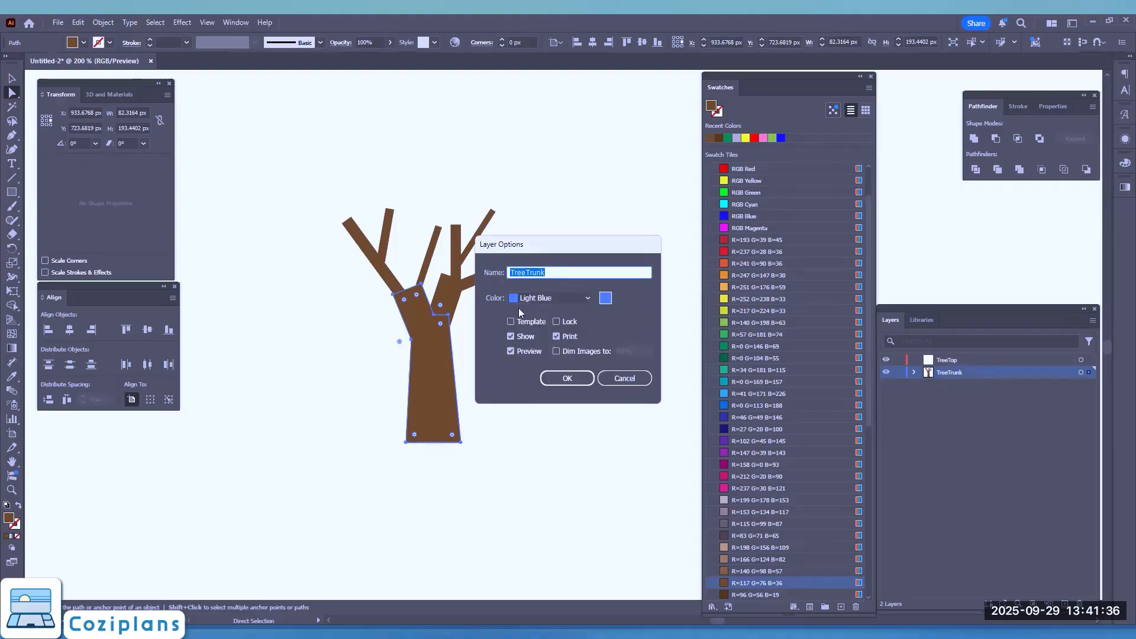
pyautogui.click(550, 298)
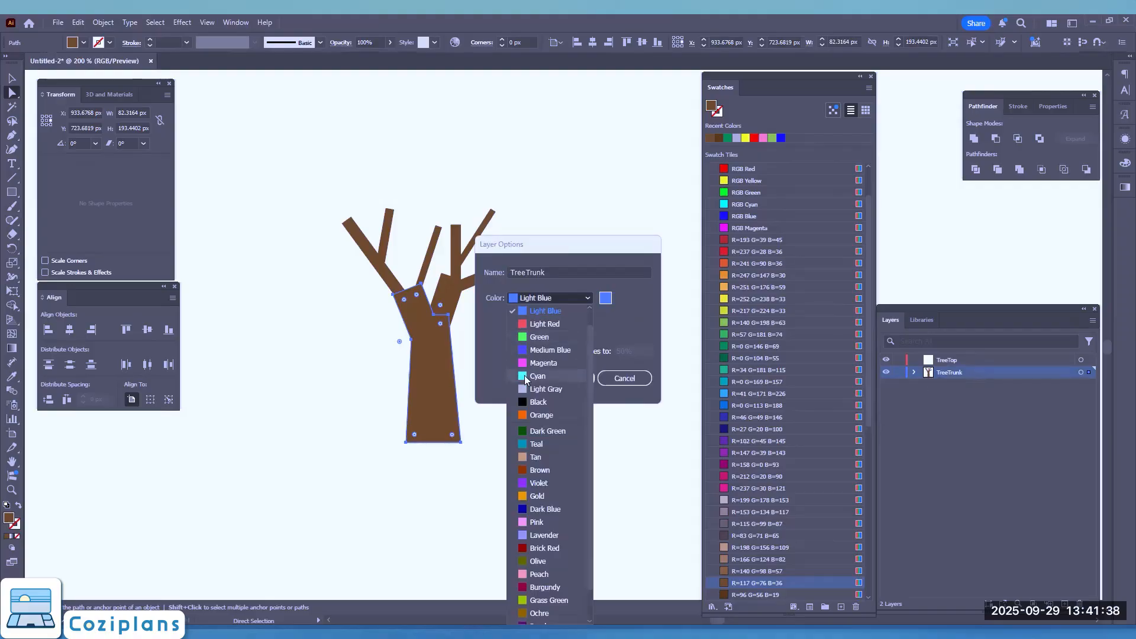
pyautogui.click(557, 377)
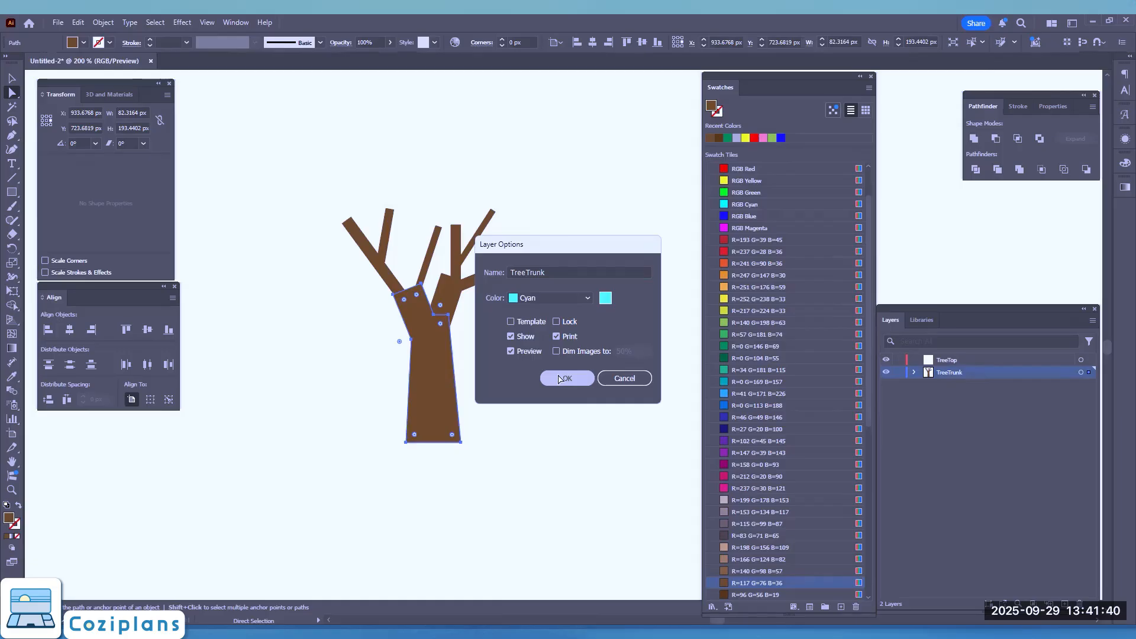
pyautogui.click(561, 378)
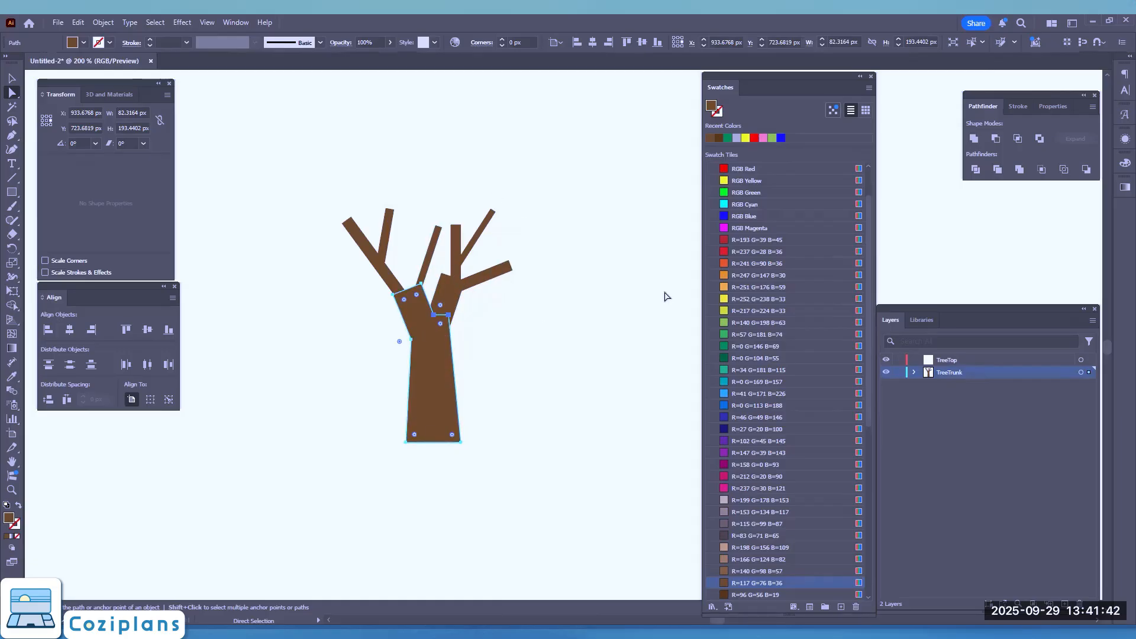
# - Unite the right limb with the trunk shape using Pathfinder
pyautogui.click(12, 78)
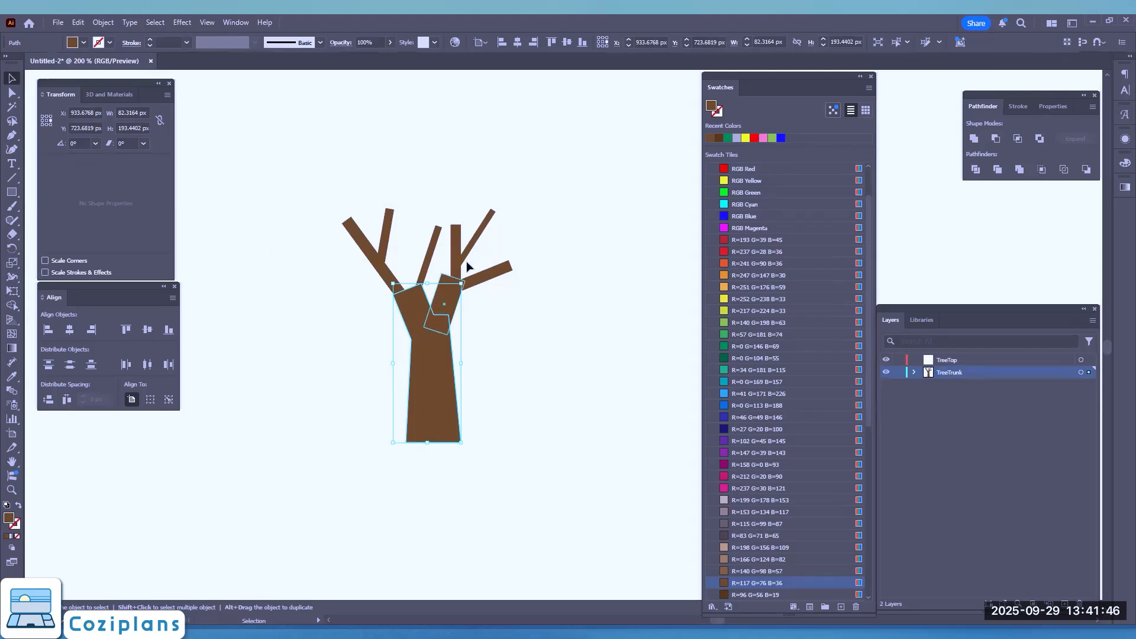
pyautogui.click(445, 293)
pyautogui.keyDown('shift'); pyautogui.click(437, 323); pyautogui.keyUp('shift')
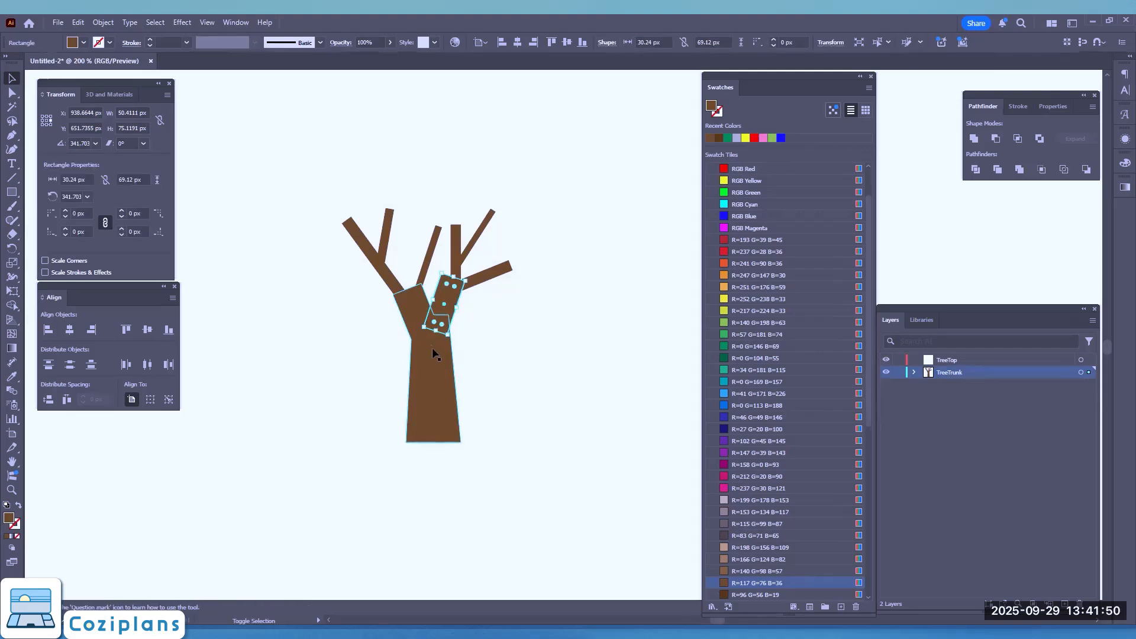
pyautogui.keyDown('shift'); pyautogui.click(431, 349); pyautogui.keyUp('shift')
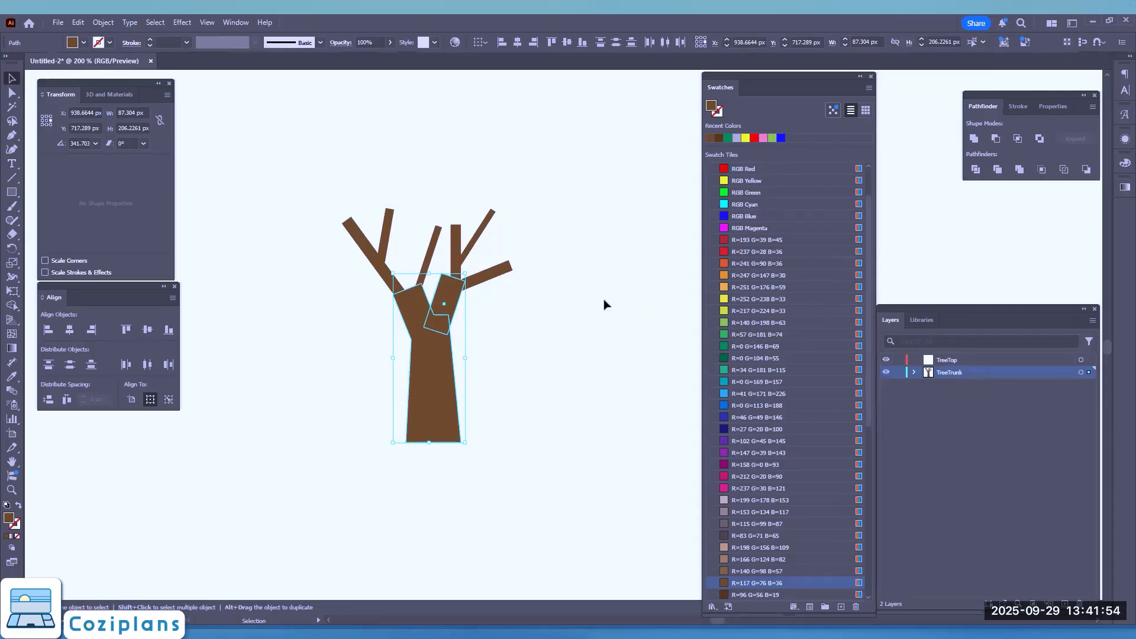
pyautogui.press('a')
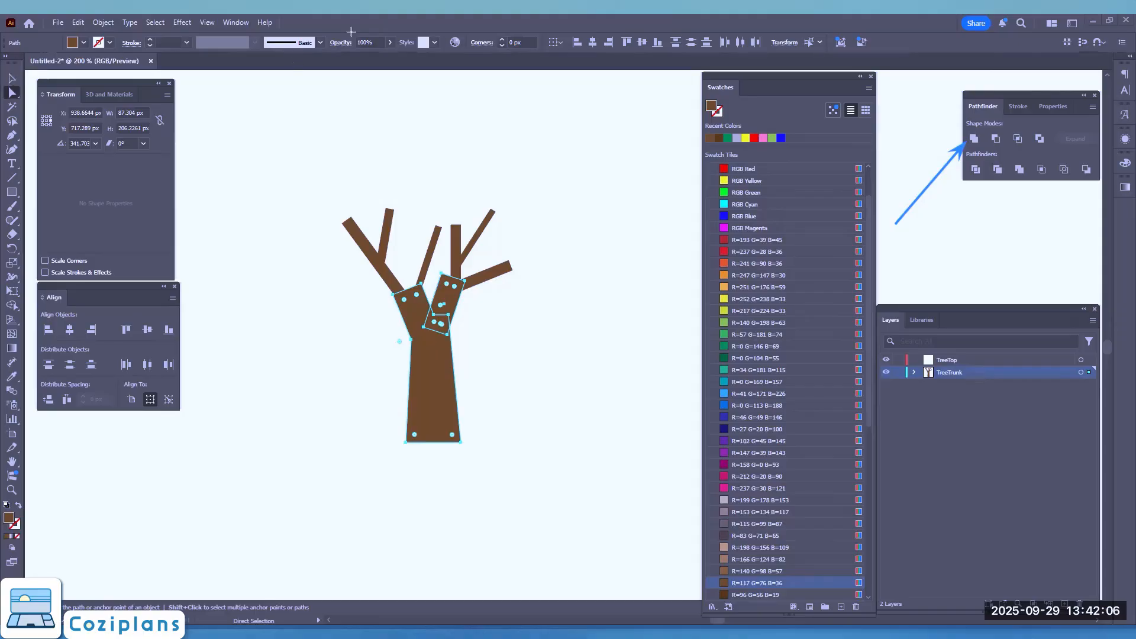
pyautogui.click(973, 140)
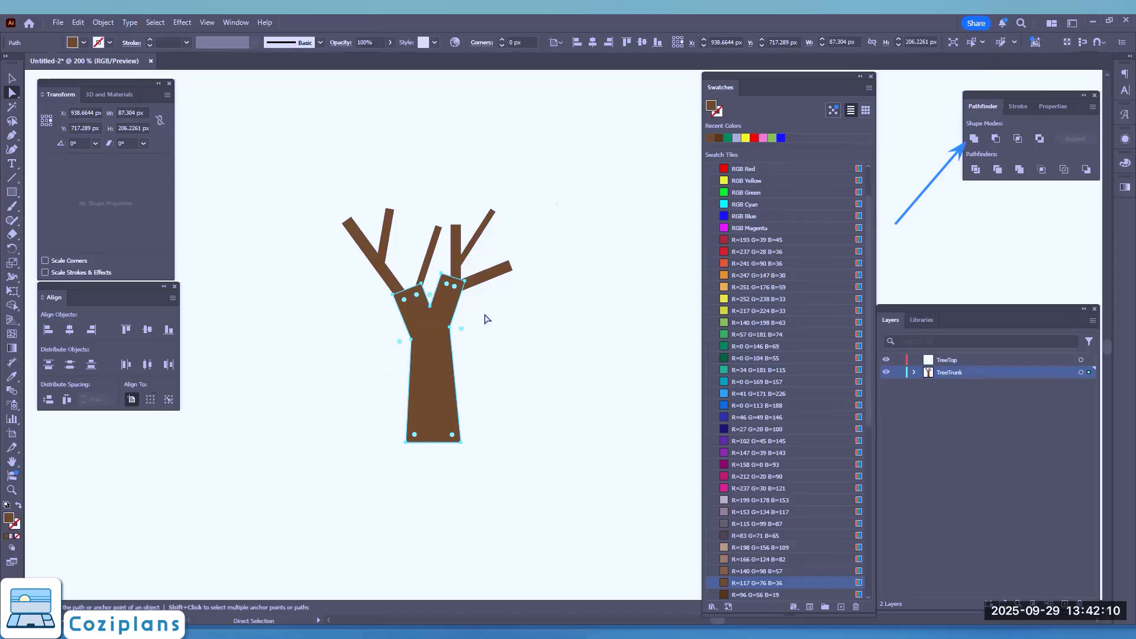
# - Move the united trunk away from the branches to check that it is one shape, and undo the move
pyautogui.click(552, 360)
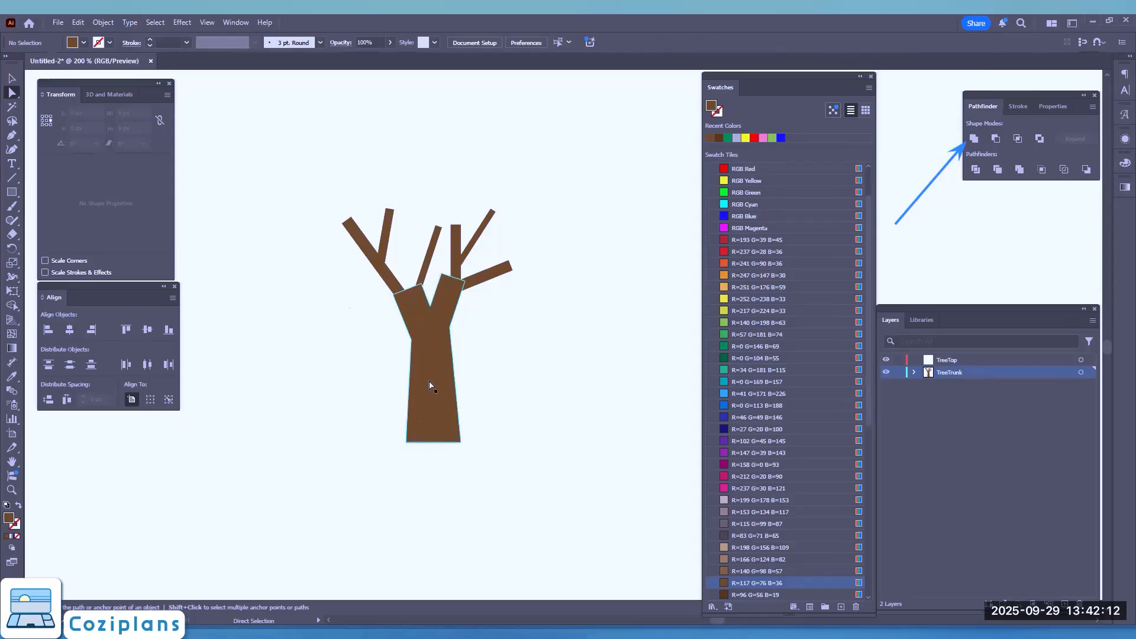
pyautogui.moveTo(432, 385); pyautogui.dragTo(616, 454)
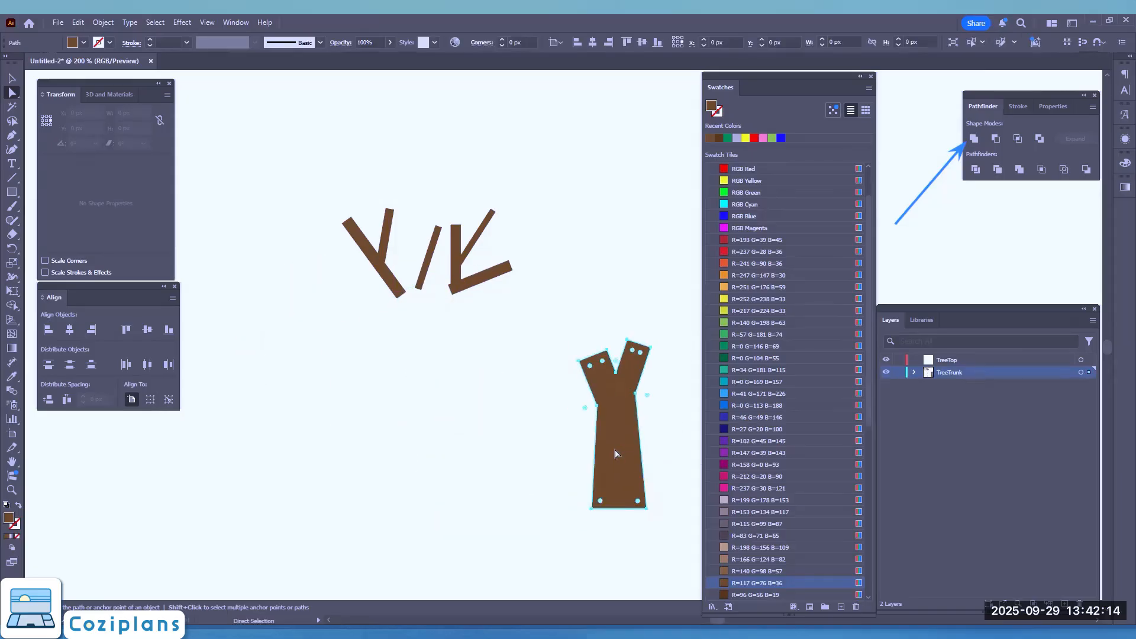
pyautogui.hotkey('ctrl', 'z')
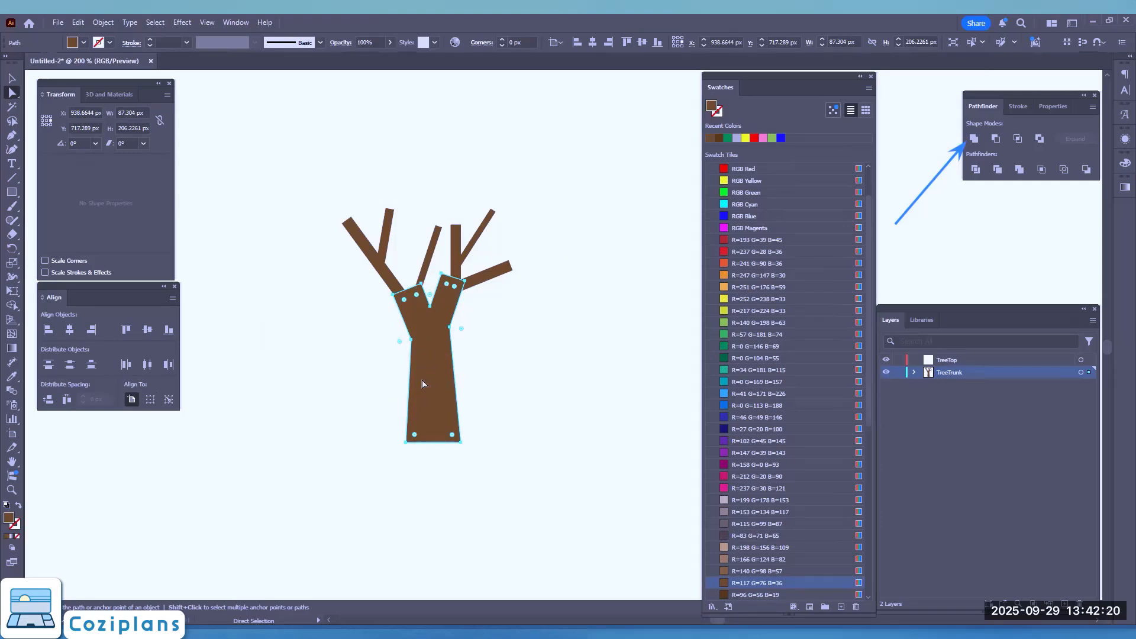
# - Draw an upright ellipse about 30 × 49 px beside the trunk and fill it with black
pyautogui.click(12, 194)
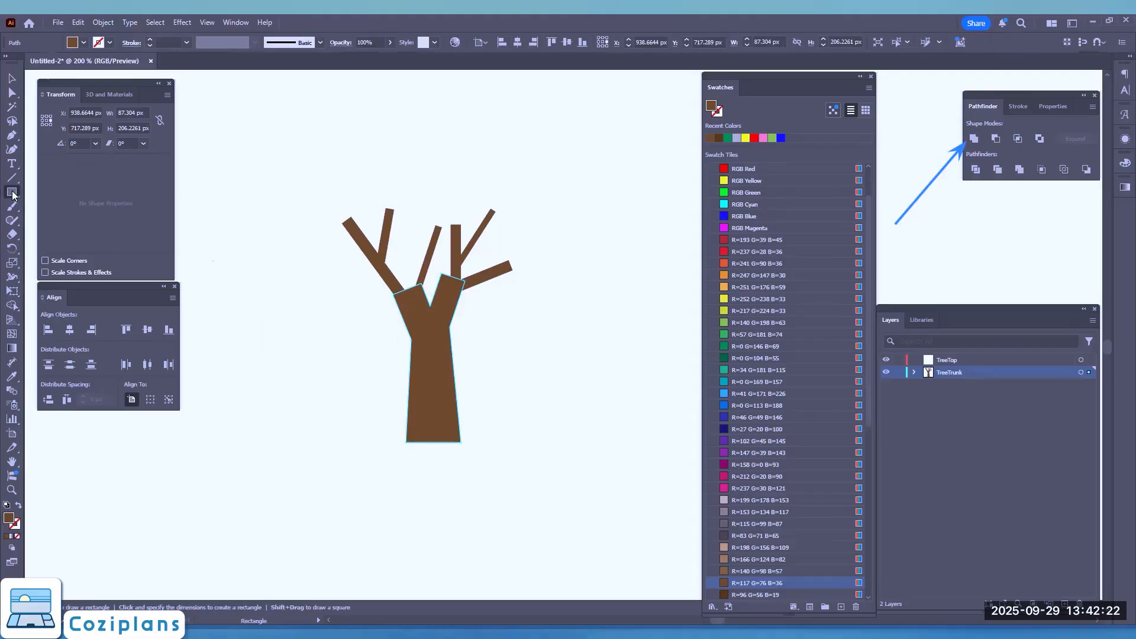
pyautogui.rightClick(15, 196)
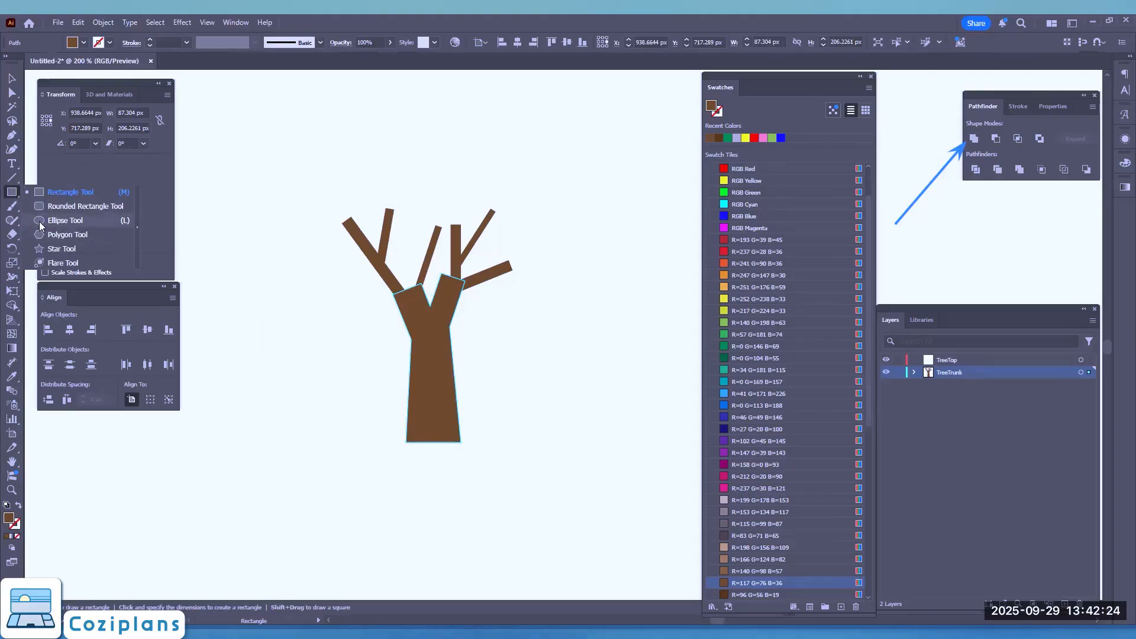
pyautogui.click(39, 221)
pyautogui.moveTo(330, 359); pyautogui.dragTo(354, 398)
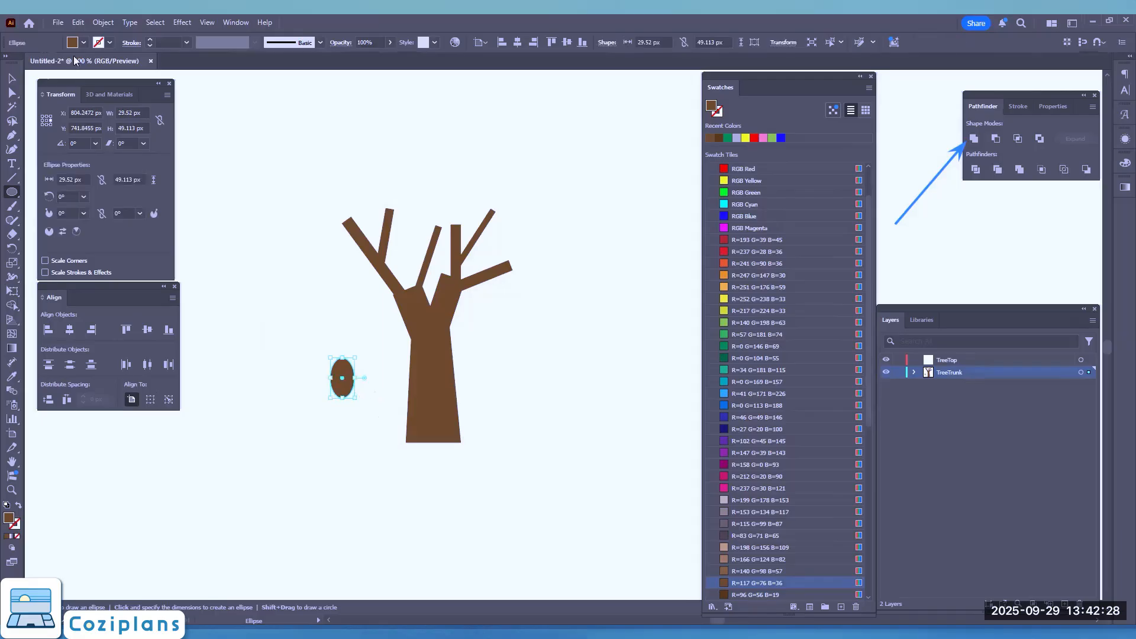
pyautogui.click(84, 42)
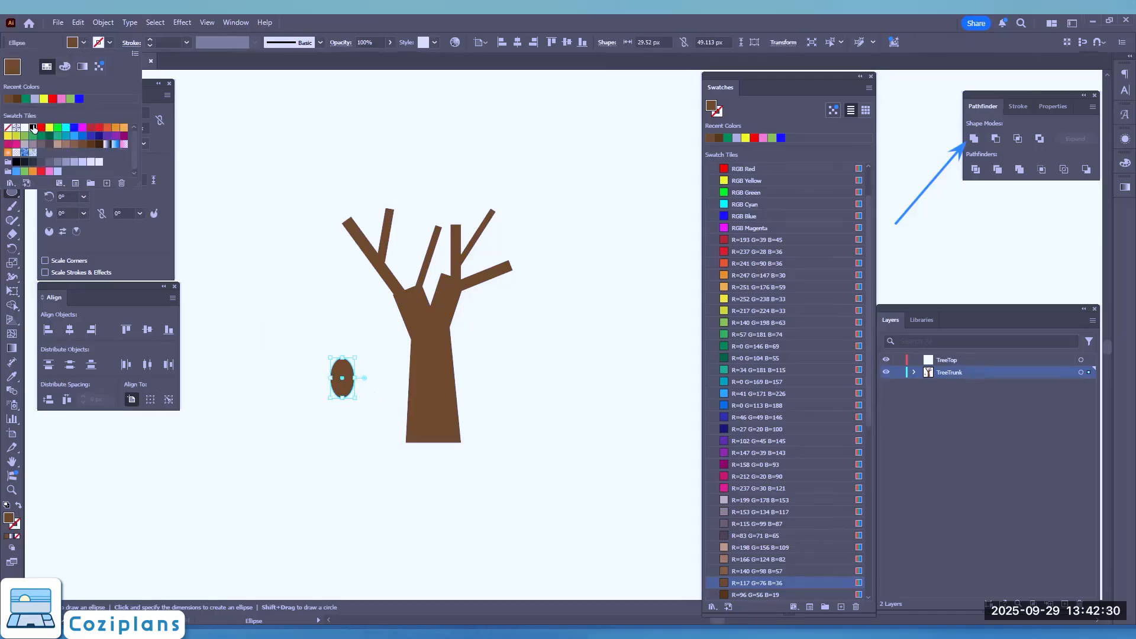
pyautogui.click(33, 128)
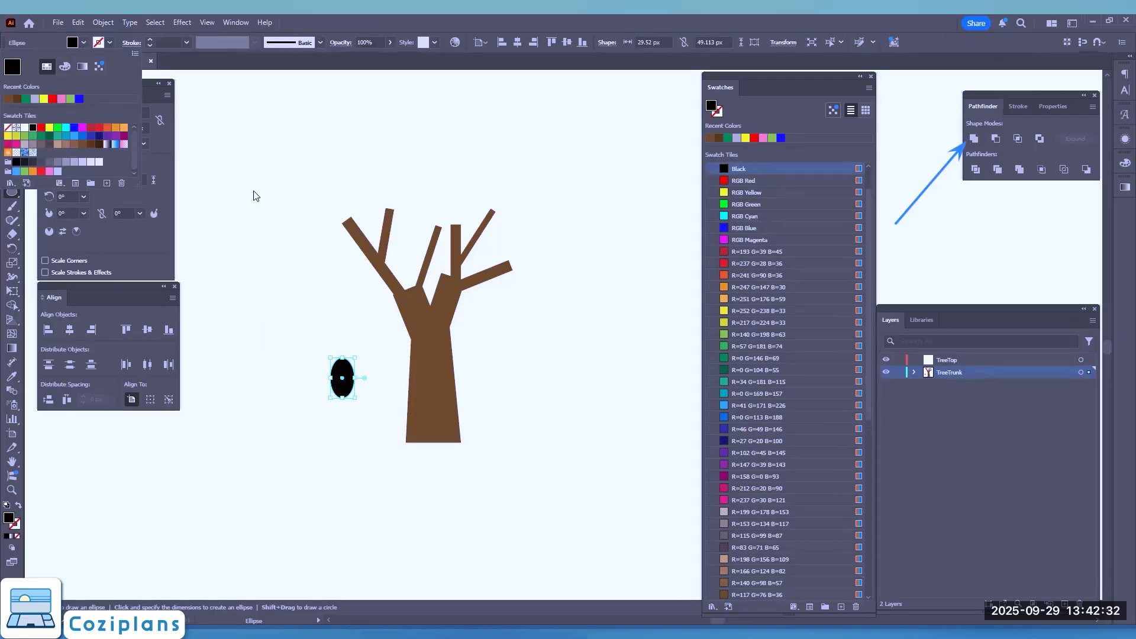
pyautogui.press('Escape')
pyautogui.click(9, 79)
pyautogui.click(282, 344)
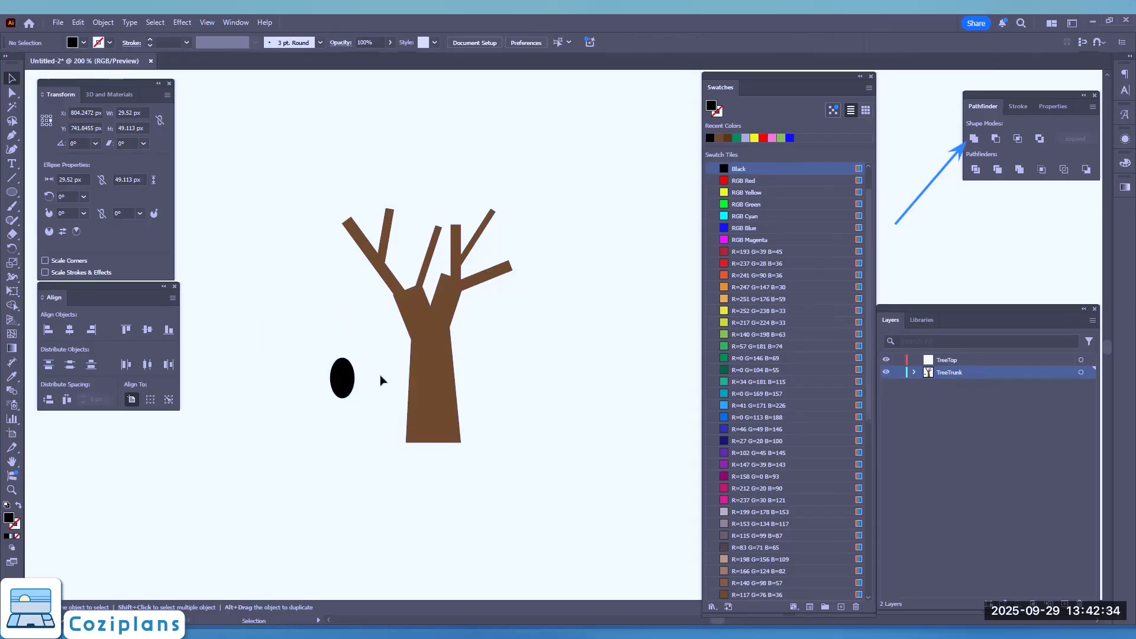
# - Place the black ellipse on the trunk, cut it out with Pathfinder's Minus Front, and undo the cut
pyautogui.moveTo(340, 384); pyautogui.dragTo(432, 368)
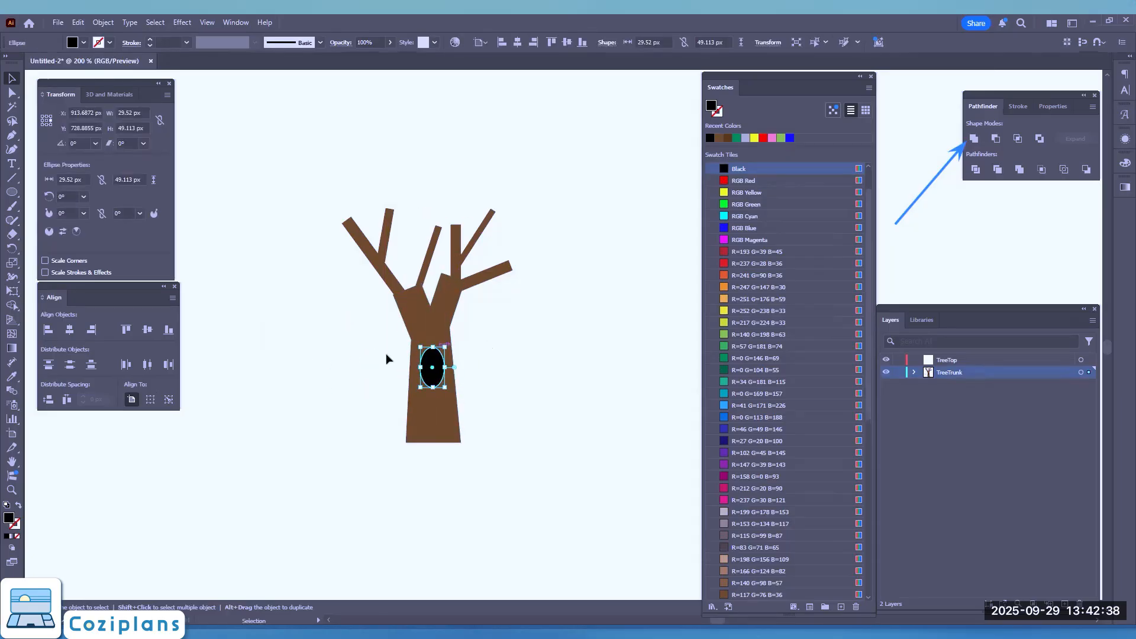
pyautogui.keyDown('shift'); pyautogui.click(445, 307); pyautogui.keyUp('shift')
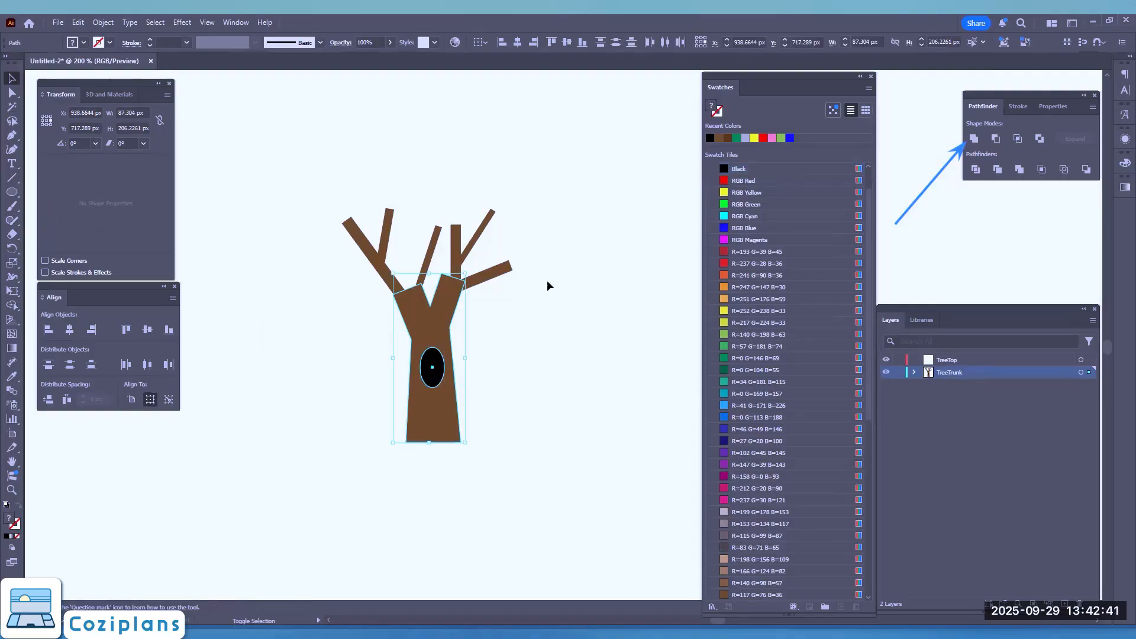
pyautogui.click(995, 139)
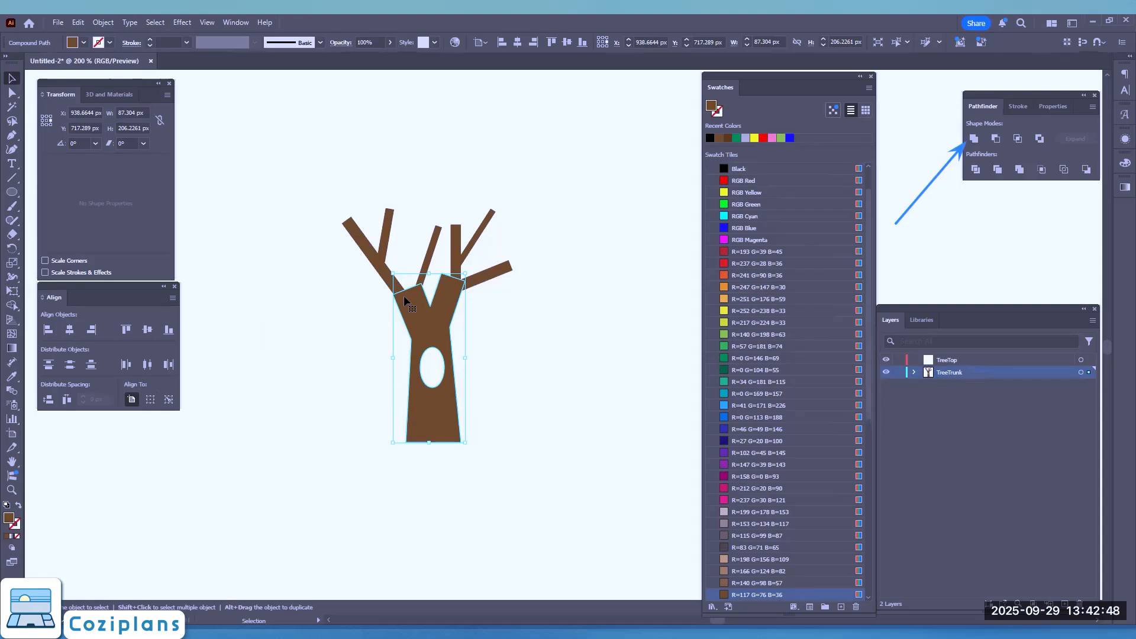
pyautogui.hotkey('ctrl', 'z')
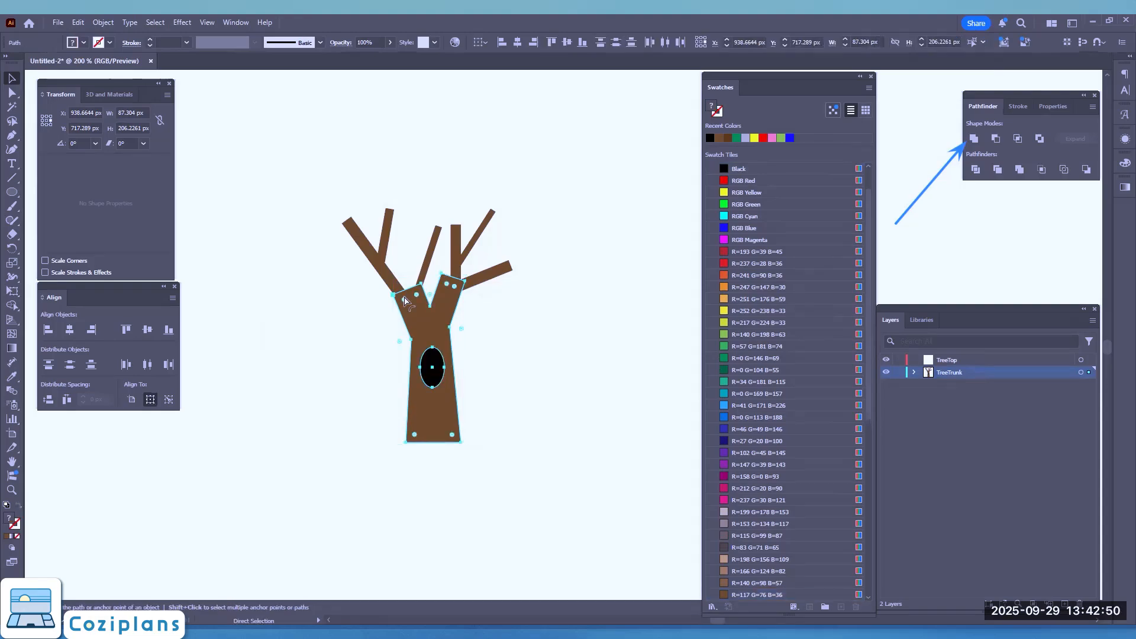
# - Take the black ellipse off the trunk and delete it
pyautogui.click(432, 368)
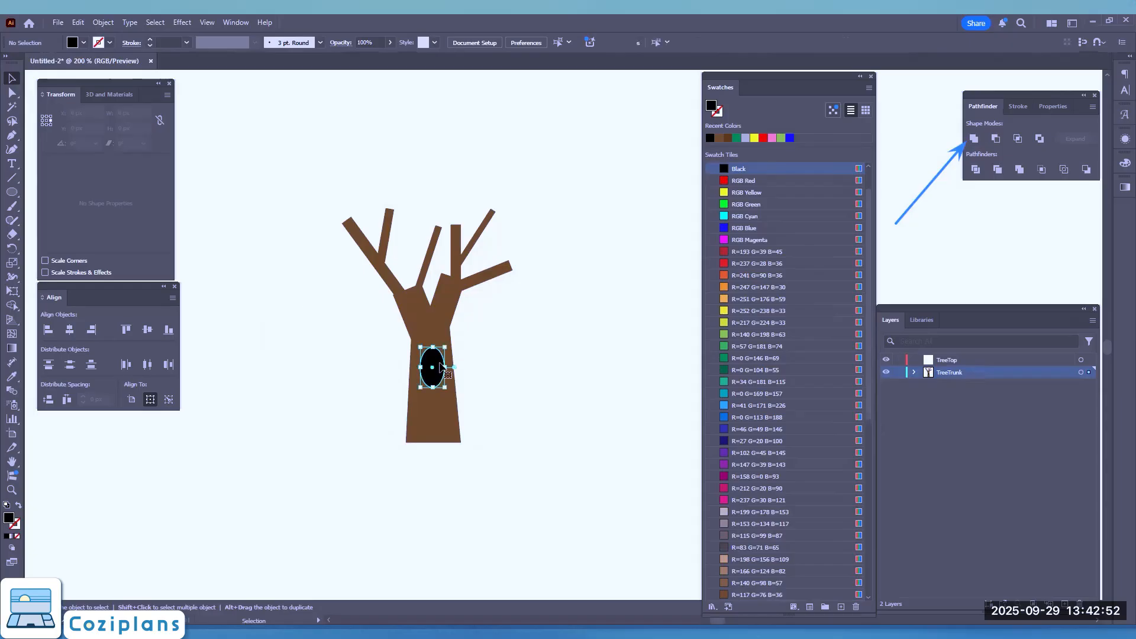
pyautogui.moveTo(432, 368); pyautogui.dragTo(315, 413)
pyautogui.moveTo(279, 372); pyautogui.dragTo(273, 340)
pyautogui.press('Delete')
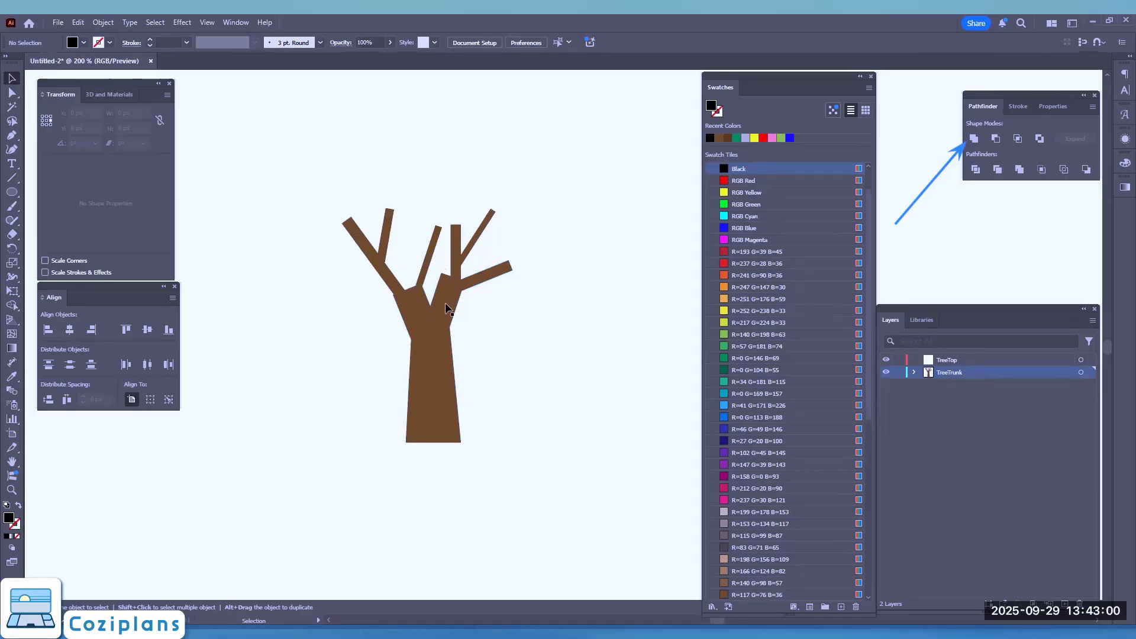
# - Move the three branches of the right limb clear of the trunk and unite them into one shape with Pathfinder
pyautogui.click(438, 321)
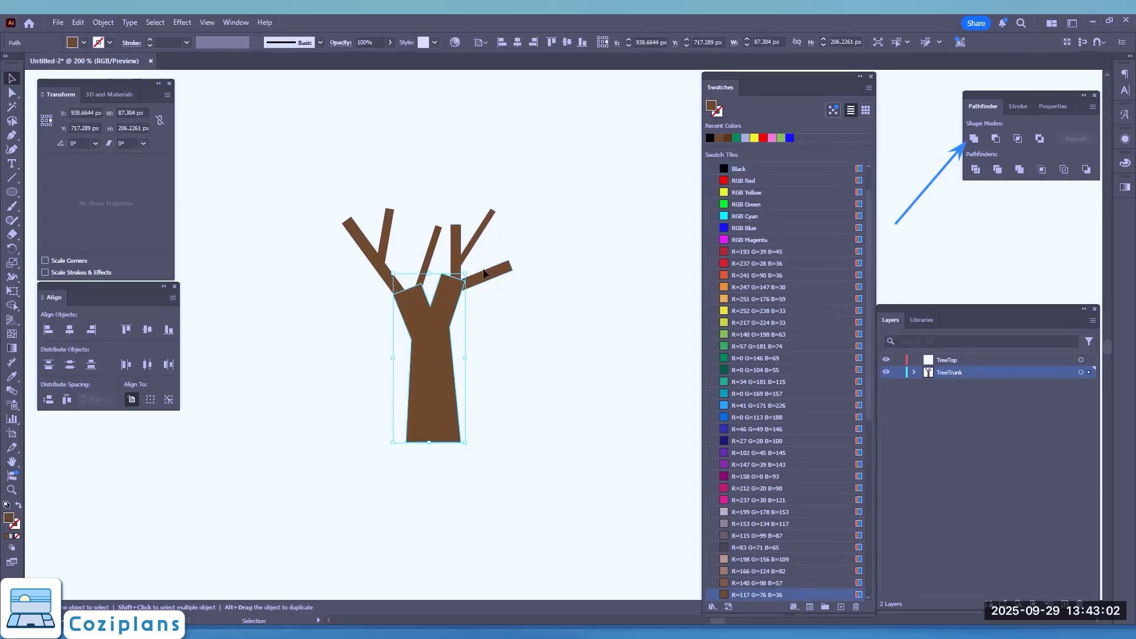
pyautogui.click(474, 280)
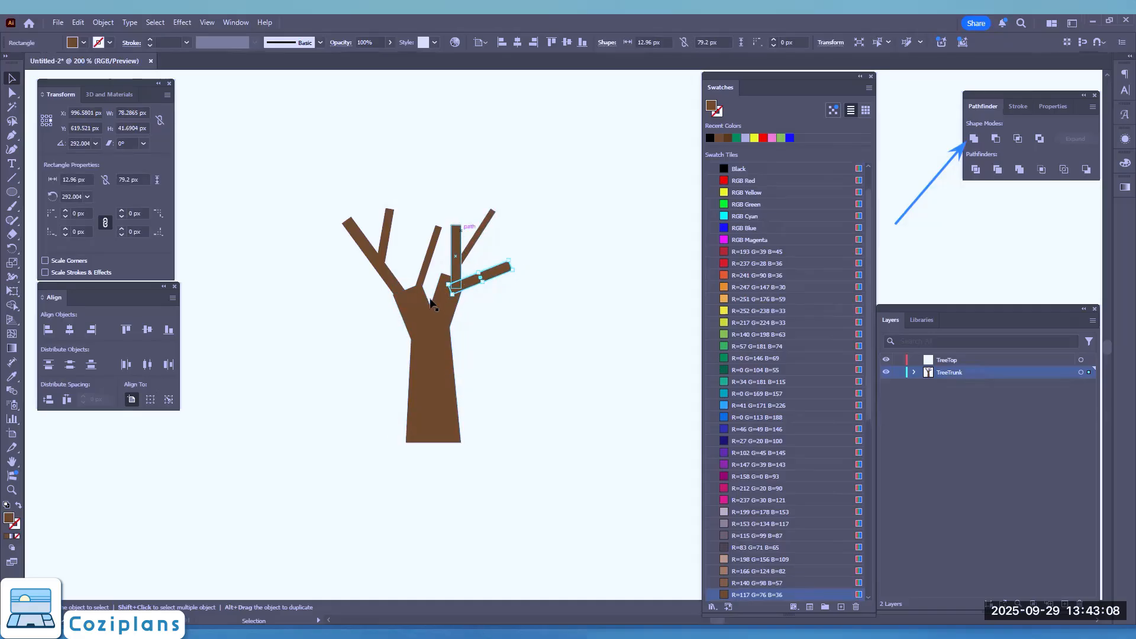
pyautogui.click(423, 346)
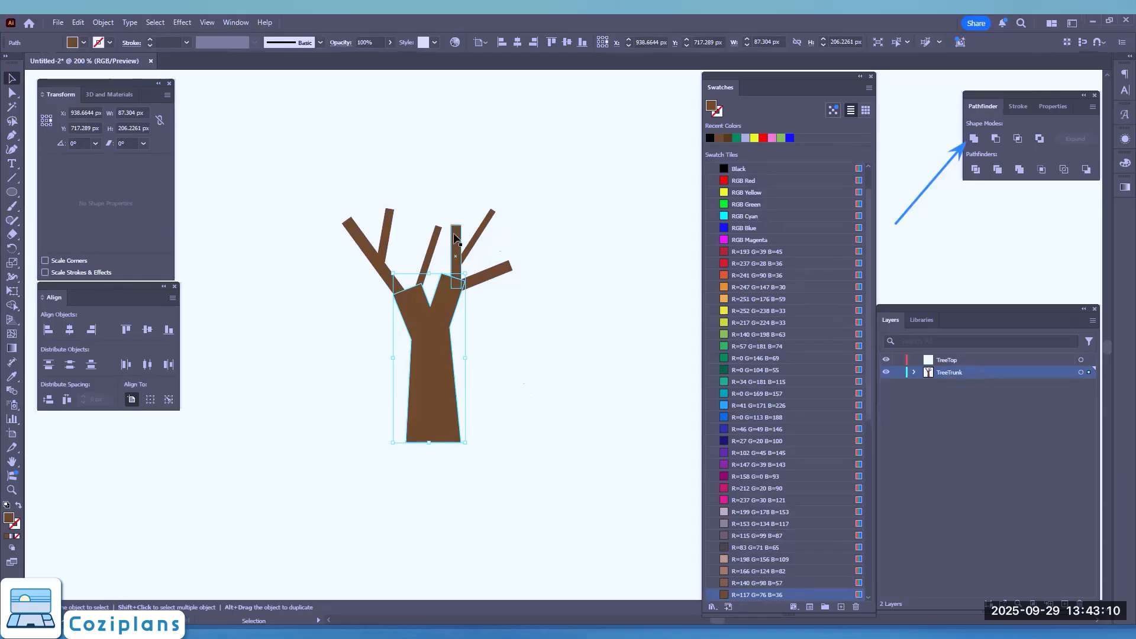
pyautogui.click(454, 249)
pyautogui.keyDown('shift'); pyautogui.click(480, 233); pyautogui.keyUp('shift')
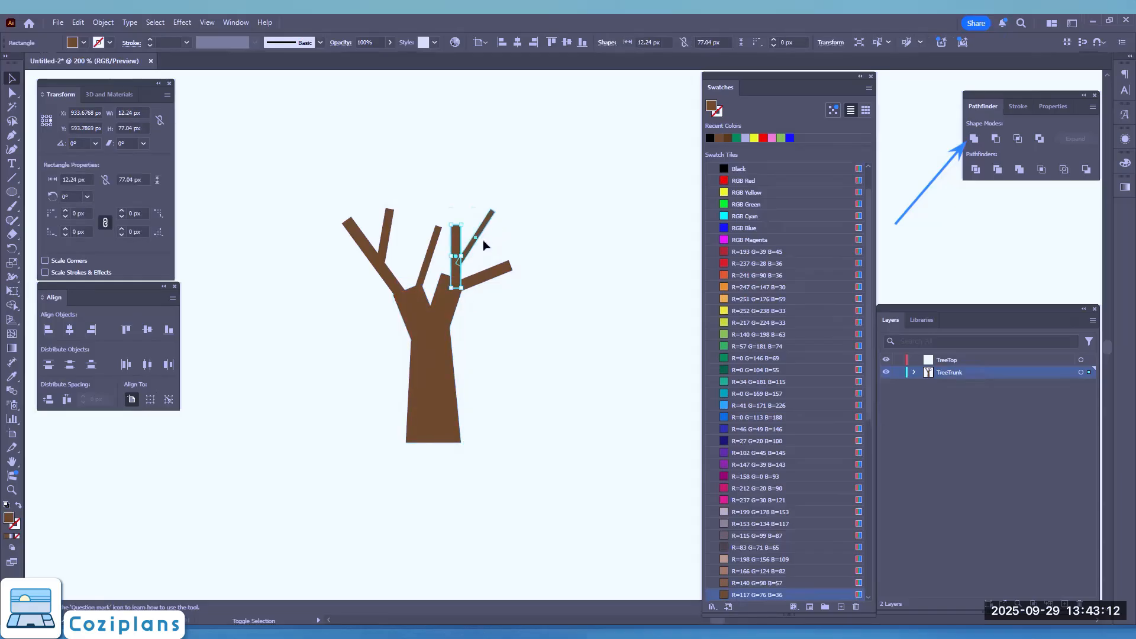
pyautogui.keyDown('shift'); pyautogui.click(497, 271); pyautogui.keyUp('shift')
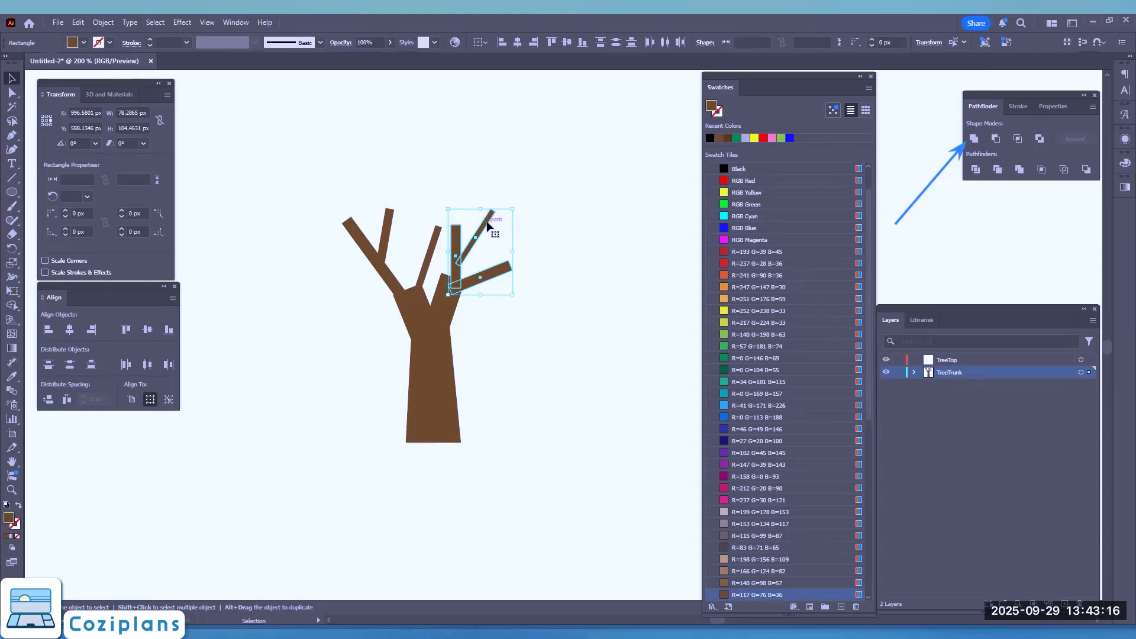
pyautogui.moveTo(486, 225); pyautogui.dragTo(576, 185)
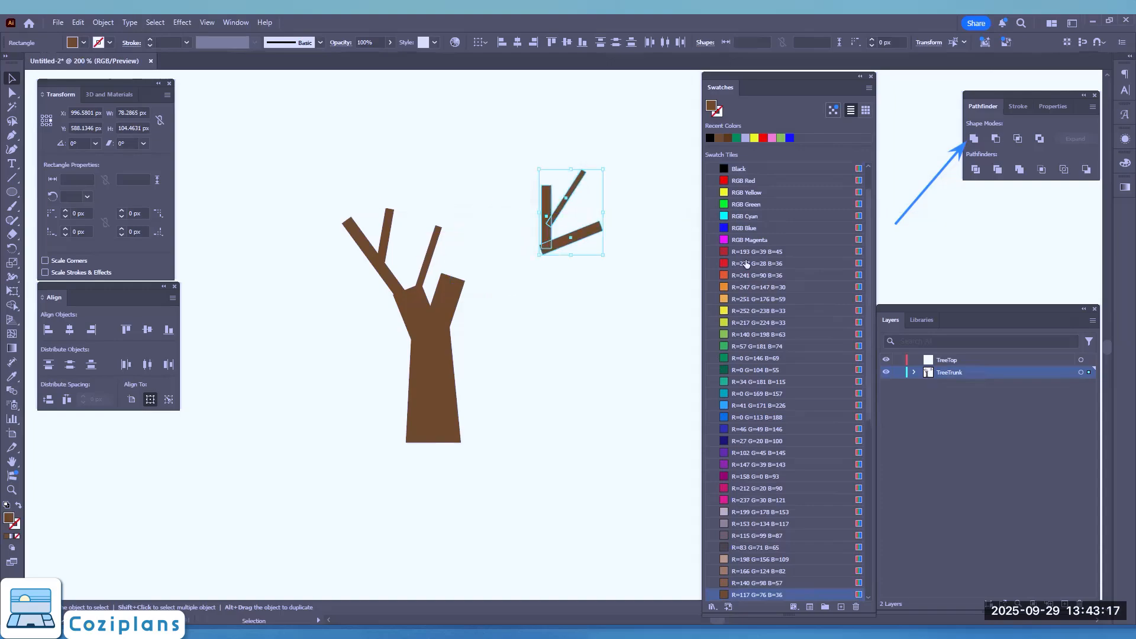
pyautogui.click(974, 138)
# - Place the united branch cluster on the right limb's tip and rotate it about 23° clockwise
pyautogui.moveTo(548, 246); pyautogui.dragTo(466, 282)
pyautogui.moveTo(449, 201); pyautogui.dragTo(465, 179)
pyautogui.moveTo(462, 255); pyautogui.dragTo(475, 269)
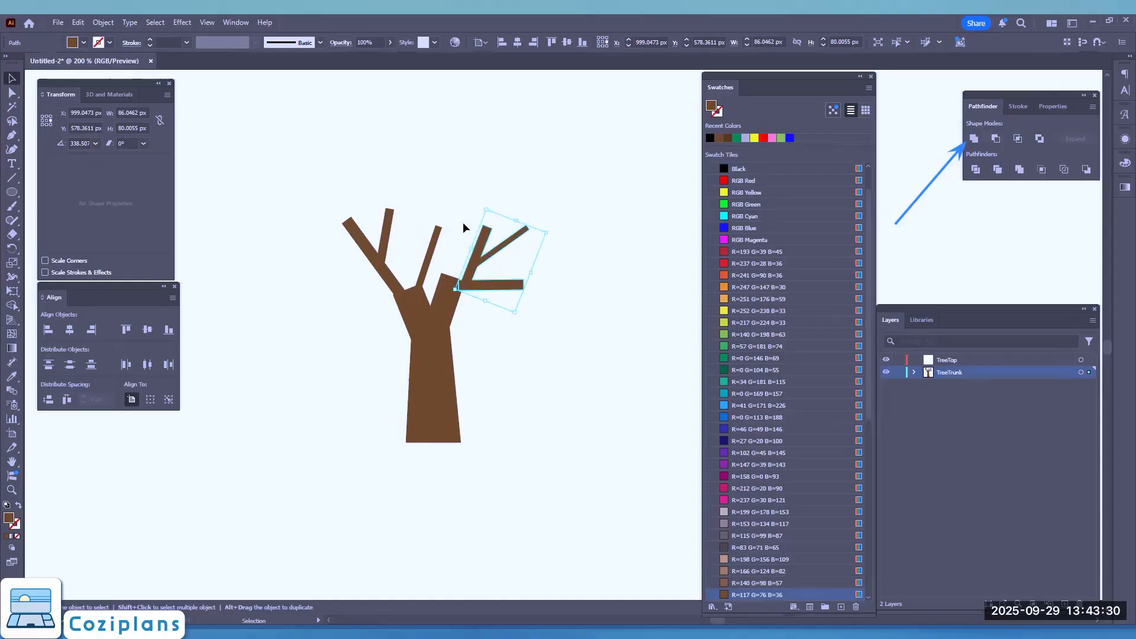
pyautogui.moveTo(481, 202)
pyautogui.mouseDown()
pyautogui.moveTo(459, 221)
pyautogui.moveTo(500, 140)
pyautogui.moveTo(454, 238)
pyautogui.moveTo(477, 178)
pyautogui.moveTo(480, 197)
pyautogui.mouseUp()
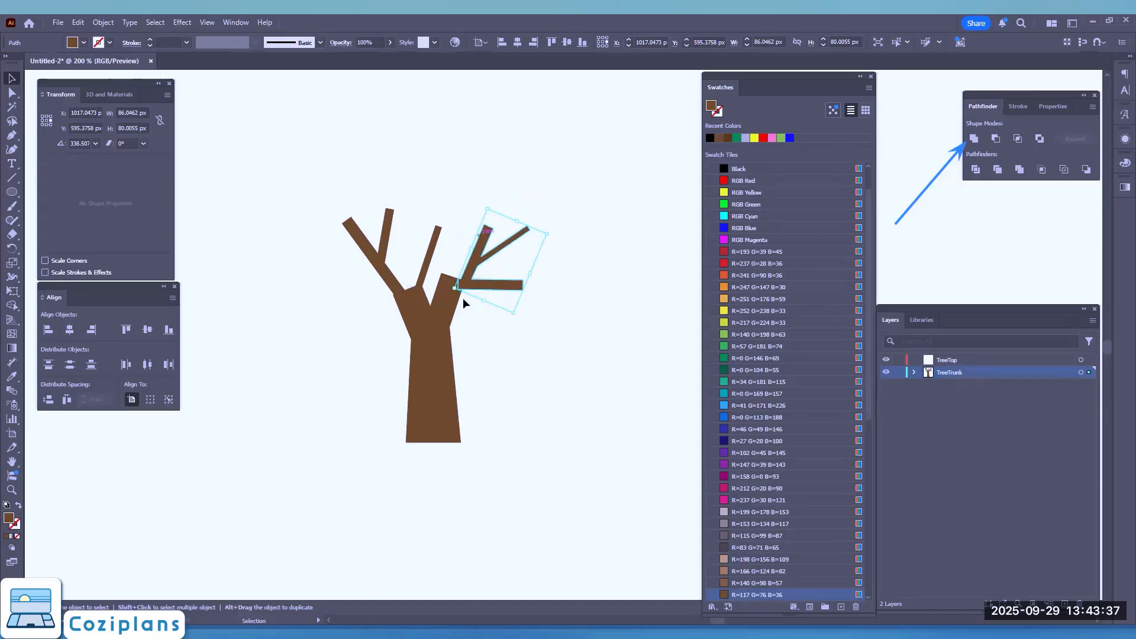
# - Rotate the right branch cluster about 10° counterclockwise around a pivot at its base using the Rotate tool
pyautogui.click(12, 248)
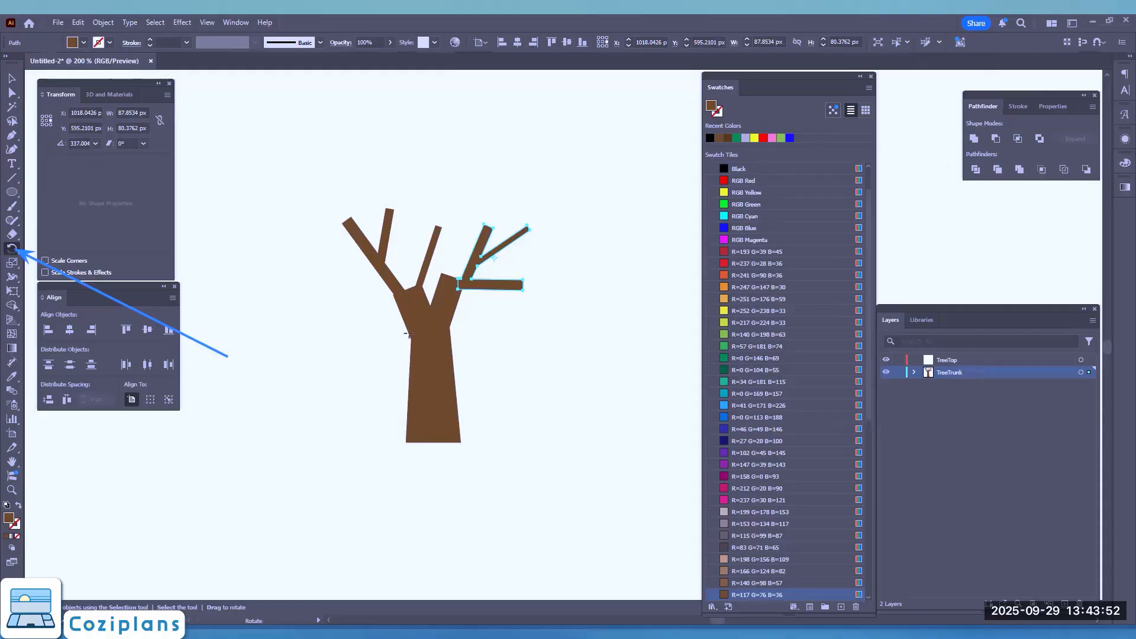
pyautogui.click(465, 283)
pyautogui.moveTo(533, 228); pyautogui.dragTo(490, 162)
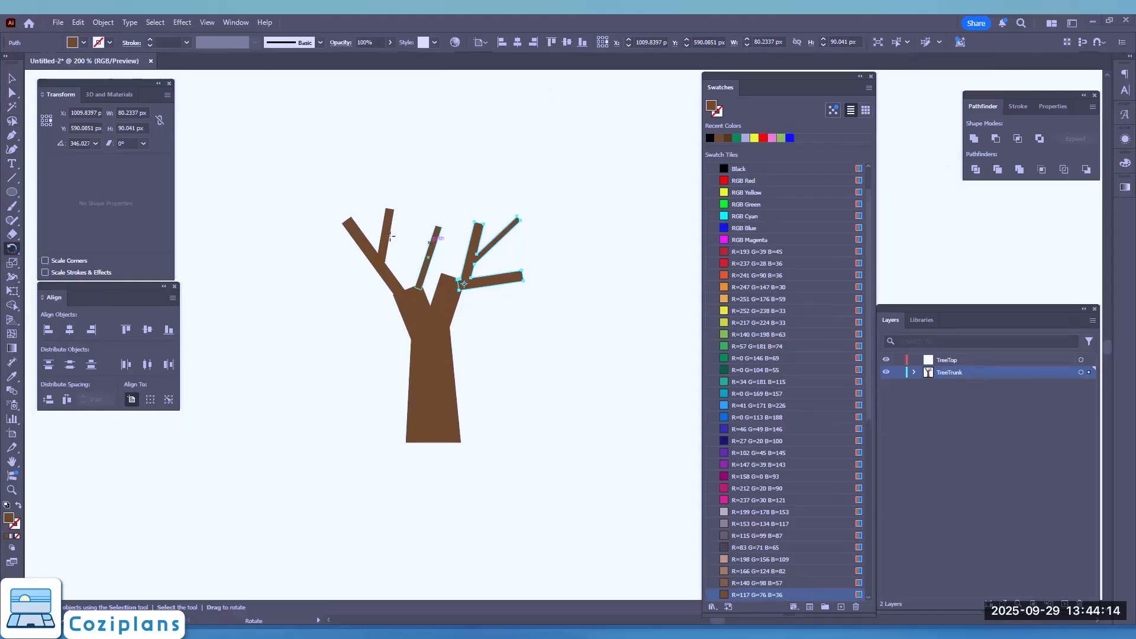
pyautogui.click(11, 75)
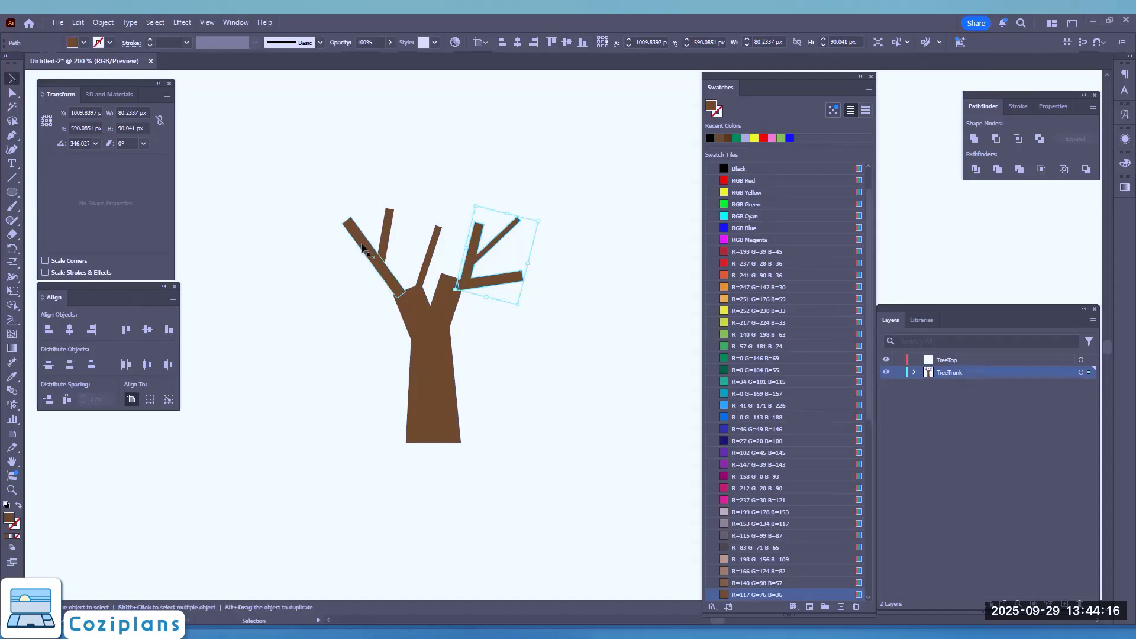
# - Unite the two branches on the left limb with Pathfinder and shift the thin middle branch slightly lower into the limb
pyautogui.click(381, 245)
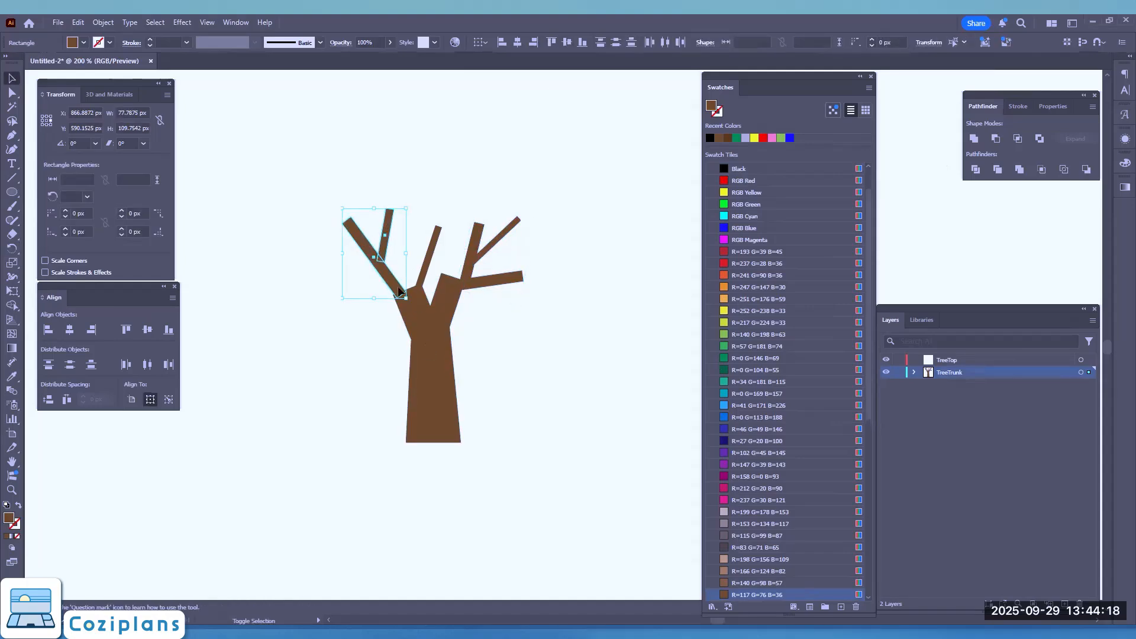
pyautogui.click(974, 140)
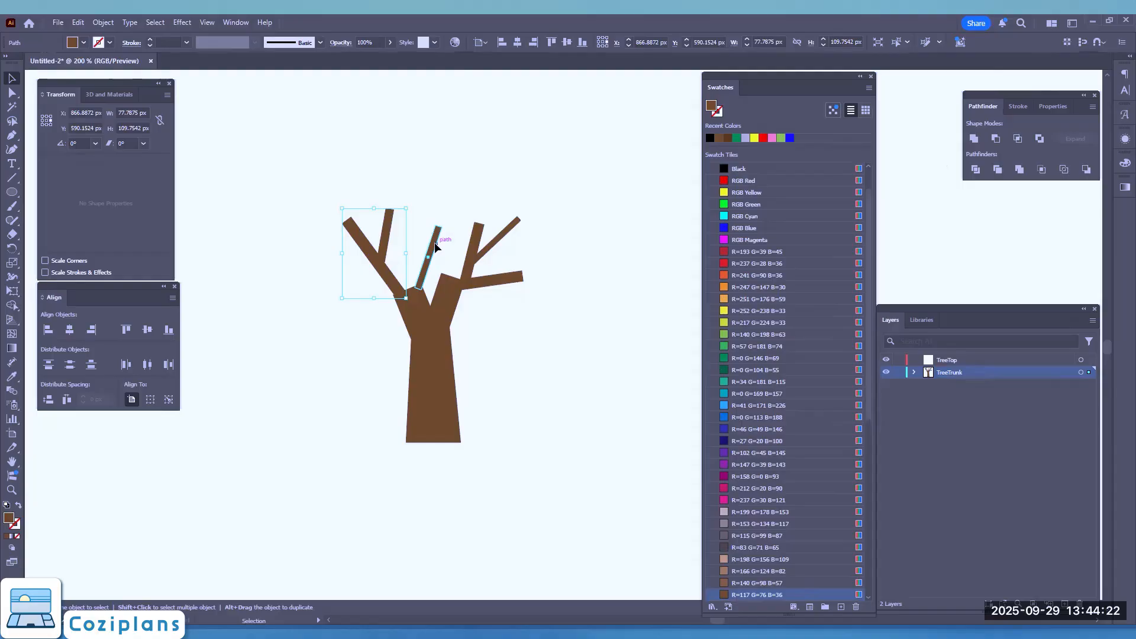
pyautogui.moveTo(435, 244); pyautogui.dragTo(436, 246)
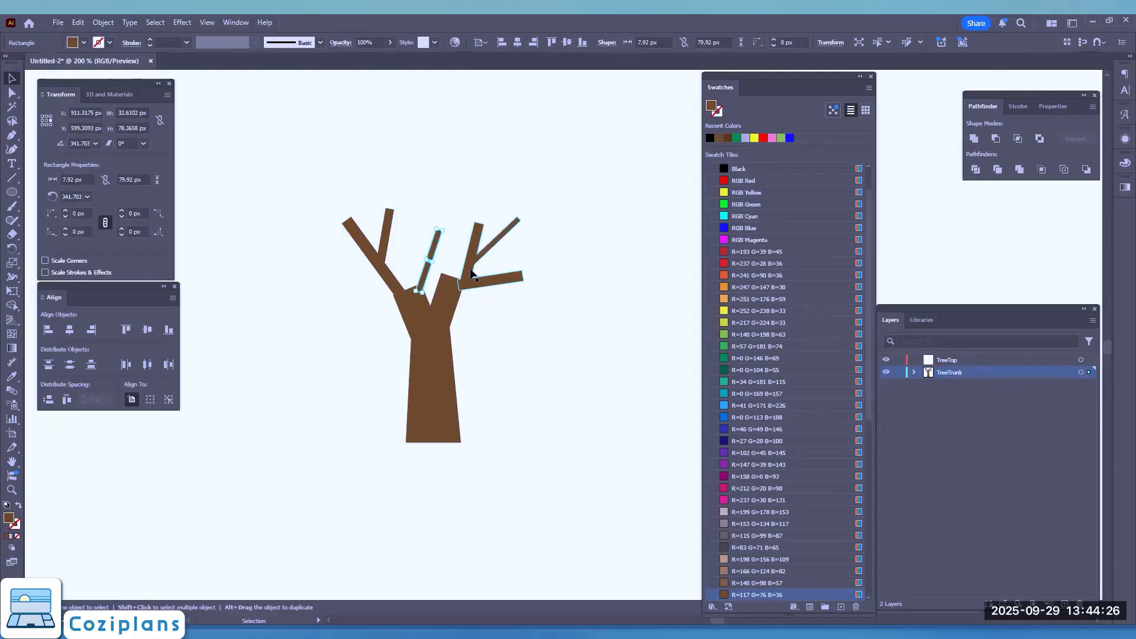
pyautogui.click(326, 354)
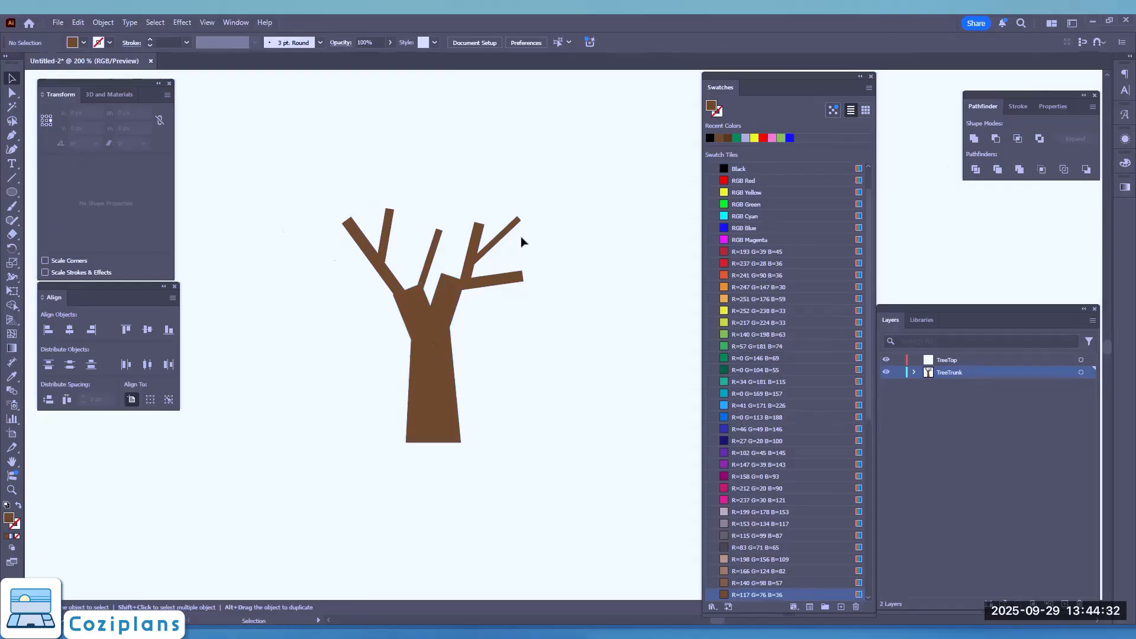
# - Group the trunk, both branch clusters and the middle branch into one group on the TreeTrunk layer
pyautogui.moveTo(522, 242); pyautogui.dragTo(588, 276)
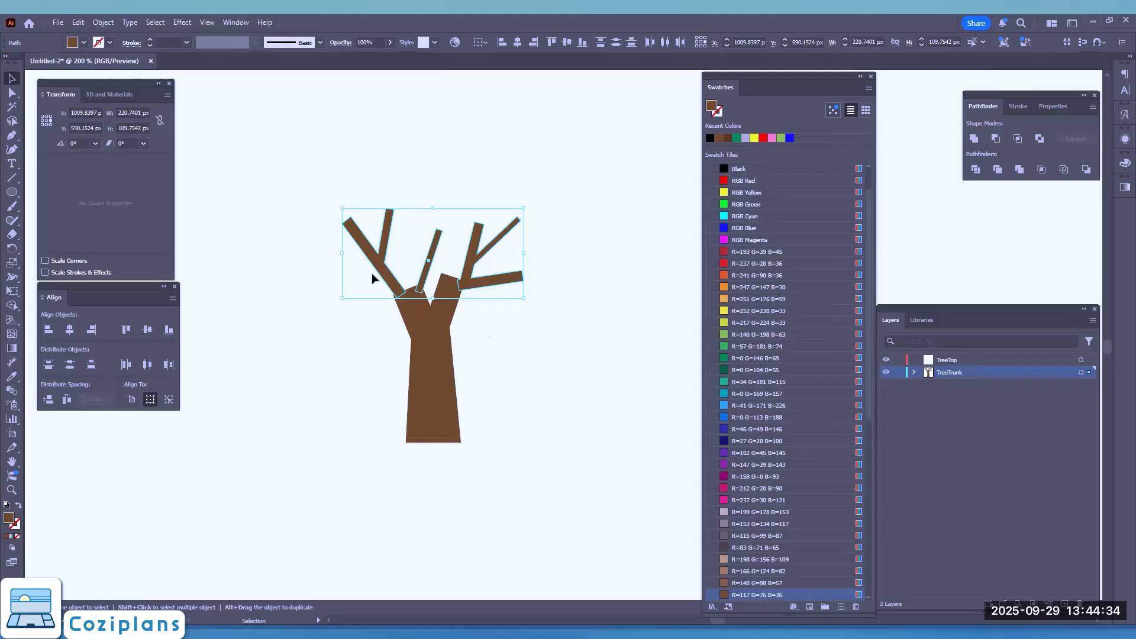
pyautogui.click(591, 234)
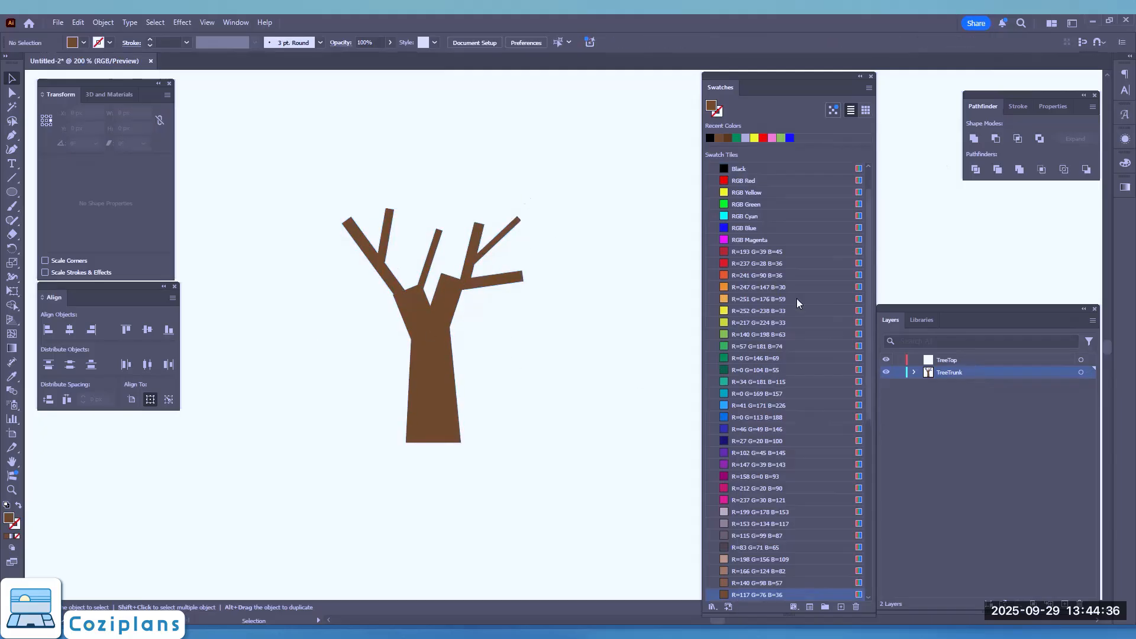
pyautogui.click(914, 373)
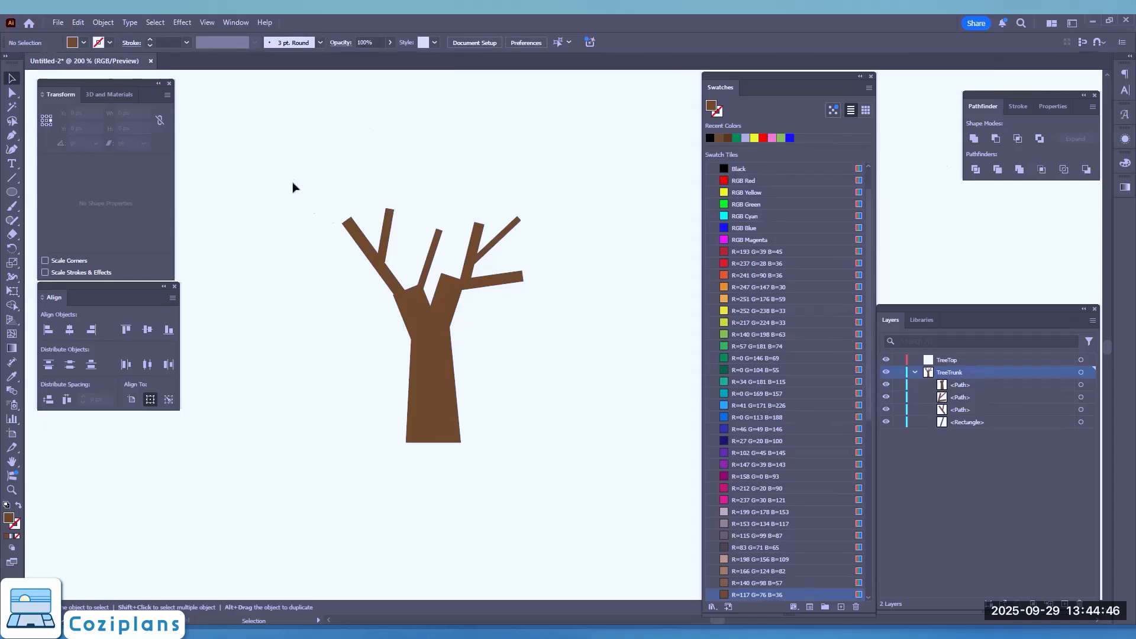
pyautogui.click(1081, 385)
pyautogui.keyDown('shift'); pyautogui.click(1081, 422); pyautogui.keyUp('shift')
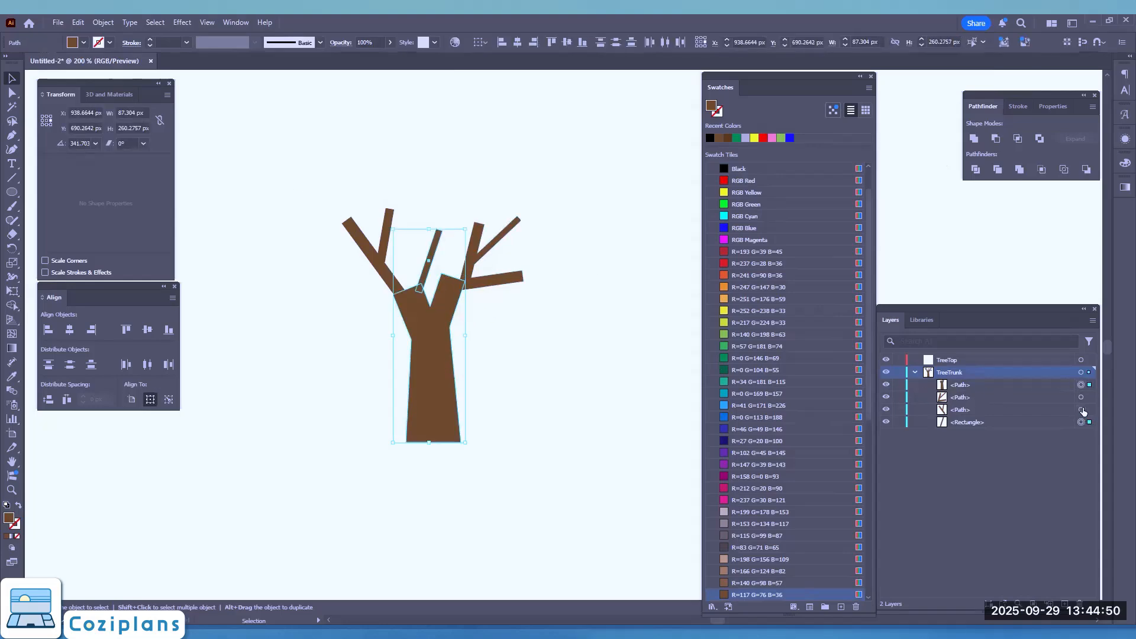
pyautogui.keyDown('shift'); pyautogui.click(1082, 410); pyautogui.keyUp('shift')
pyautogui.keyDown('shift'); pyautogui.click(1082, 397); pyautogui.keyUp('shift')
pyautogui.keyDown('shift'); pyautogui.click(1082, 422); pyautogui.keyUp('shift')
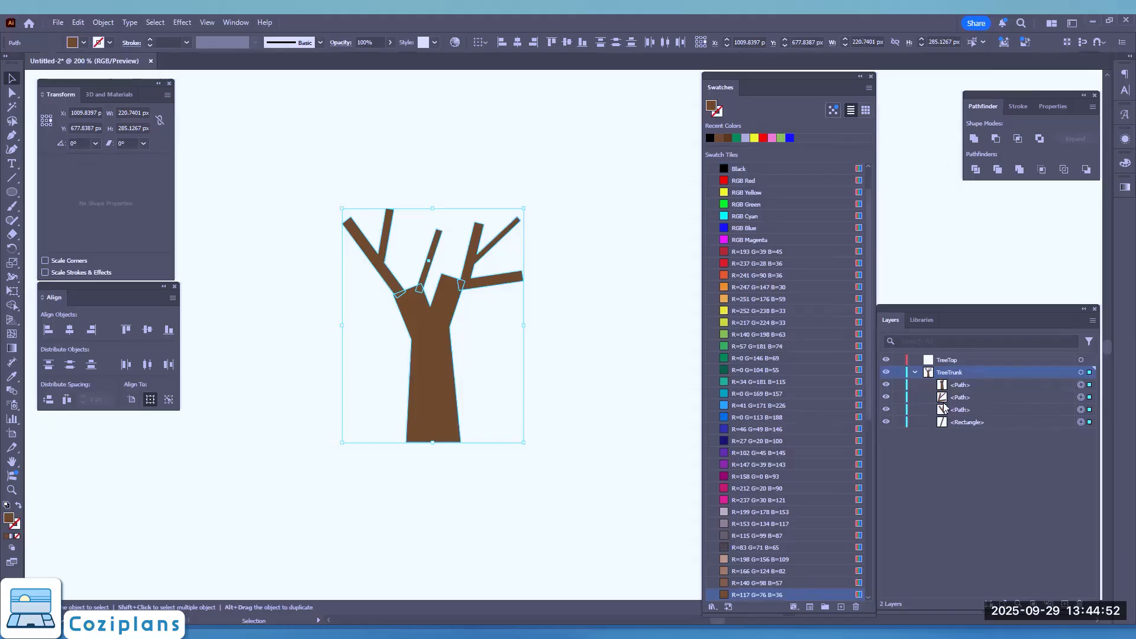
pyautogui.click(958, 385)
pyautogui.keyDown('shift'); pyautogui.click(966, 421); pyautogui.keyUp('shift')
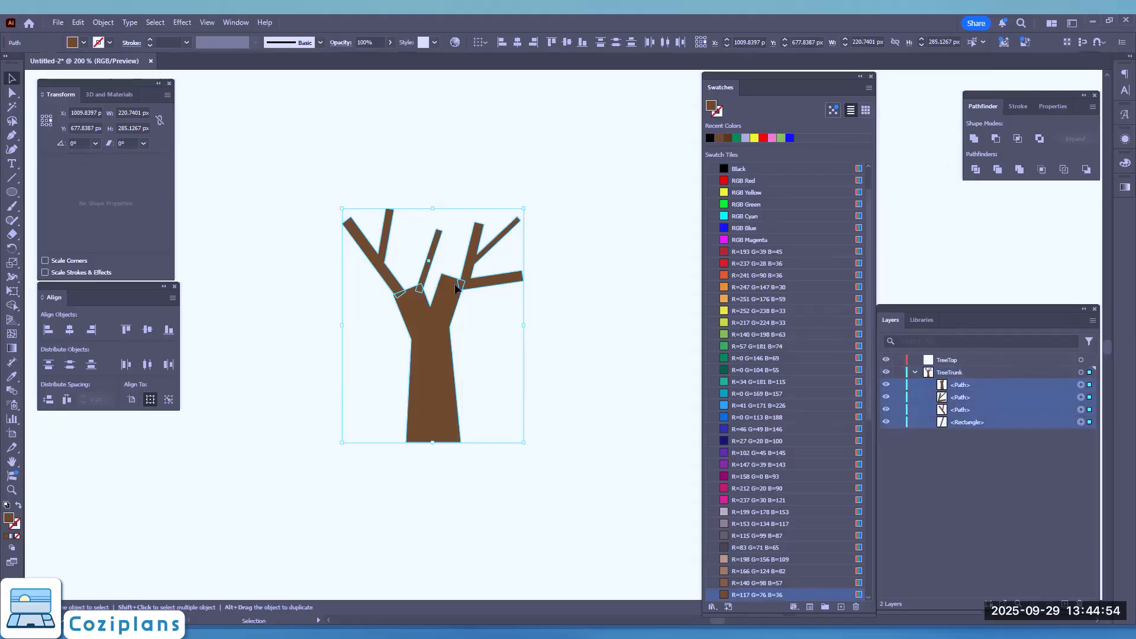
pyautogui.moveTo(286, 145); pyautogui.dragTo(579, 477)
pyautogui.hotkey('ctrl', 'g')
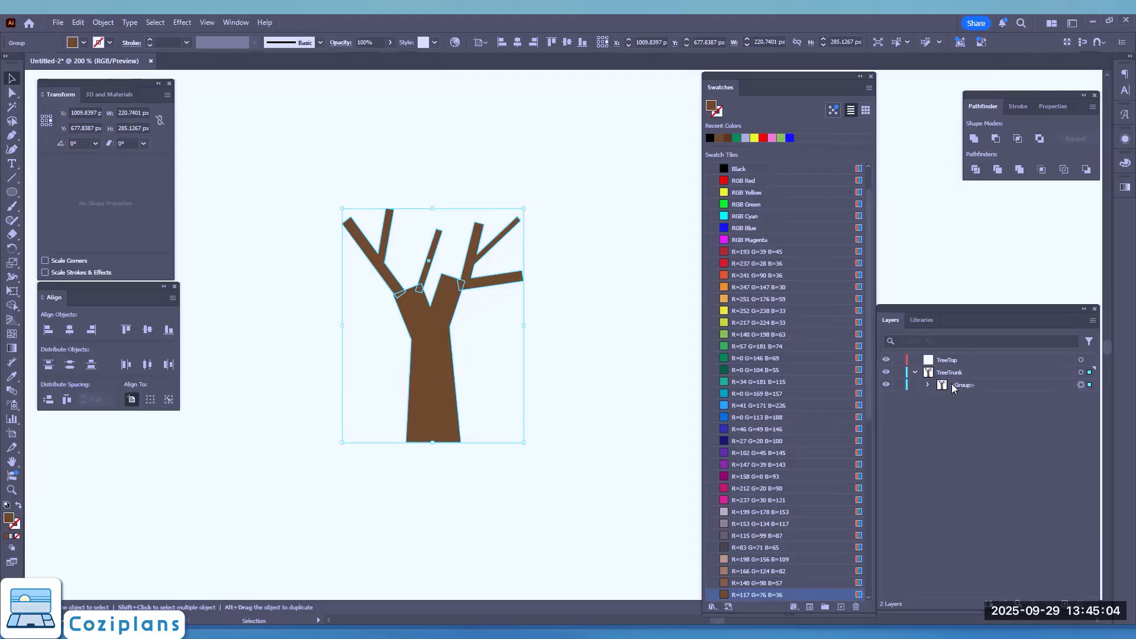
# - Rename the new group TreeTrunk and collapse its parent layer
pyautogui.click(965, 388)
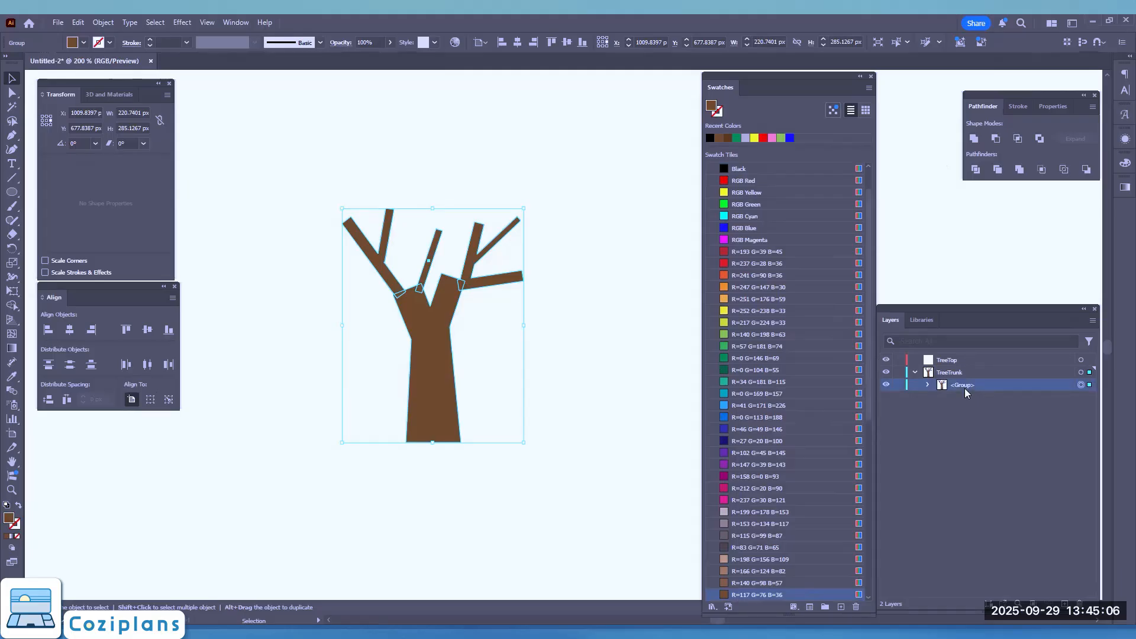
pyautogui.doubleClick(965, 388)
pyautogui.write('TreeTrunk')
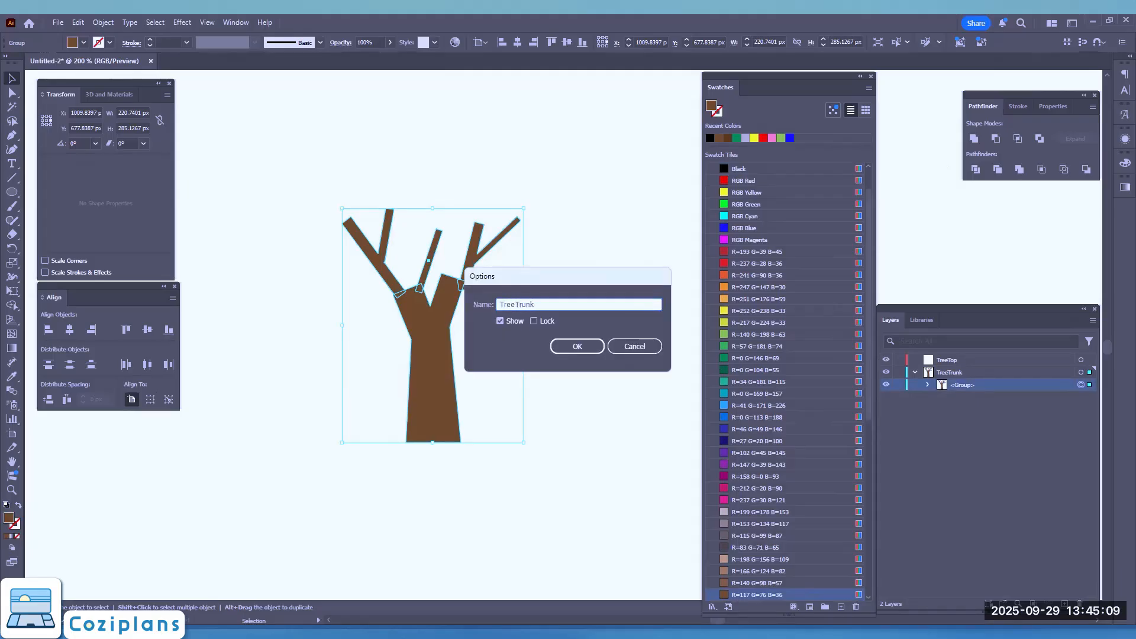
pyautogui.press('Return')
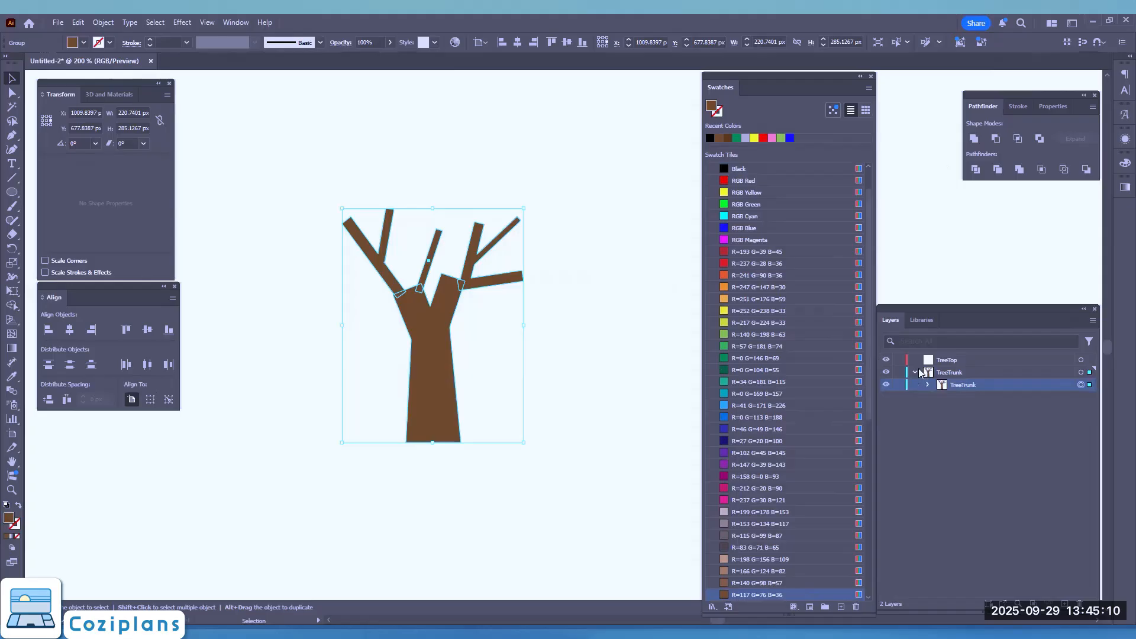
pyautogui.click(915, 372)
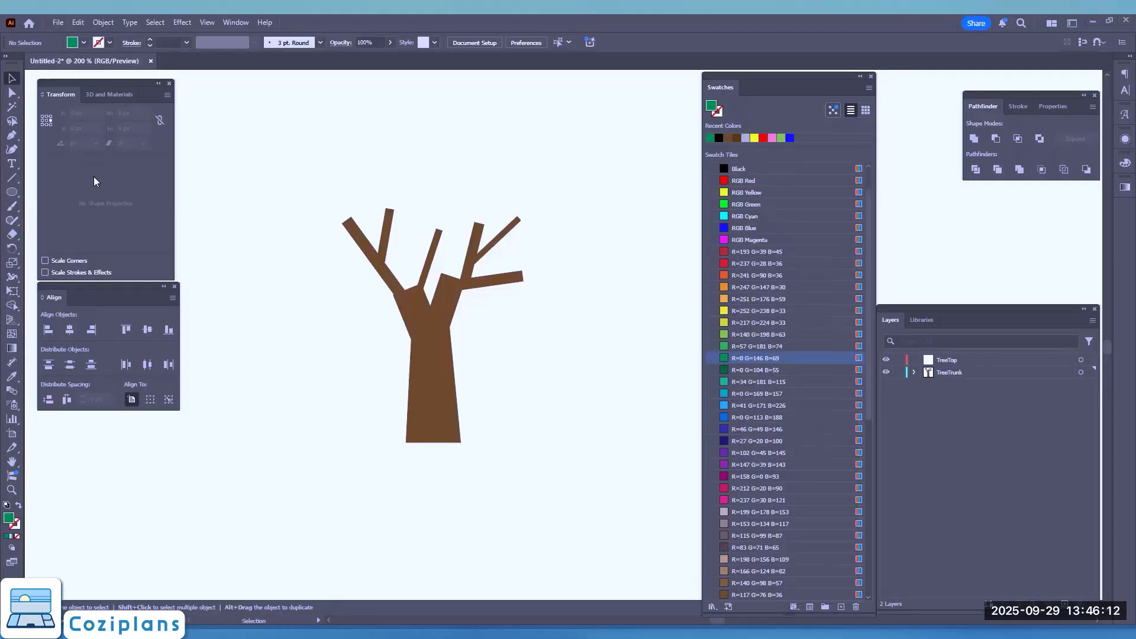
# - Draw a leafy cluster of overlapping green ellipses, about 30 to 60 px wide, above and to the right of the tree with the Ellipse tool
pyautogui.click(12, 192)
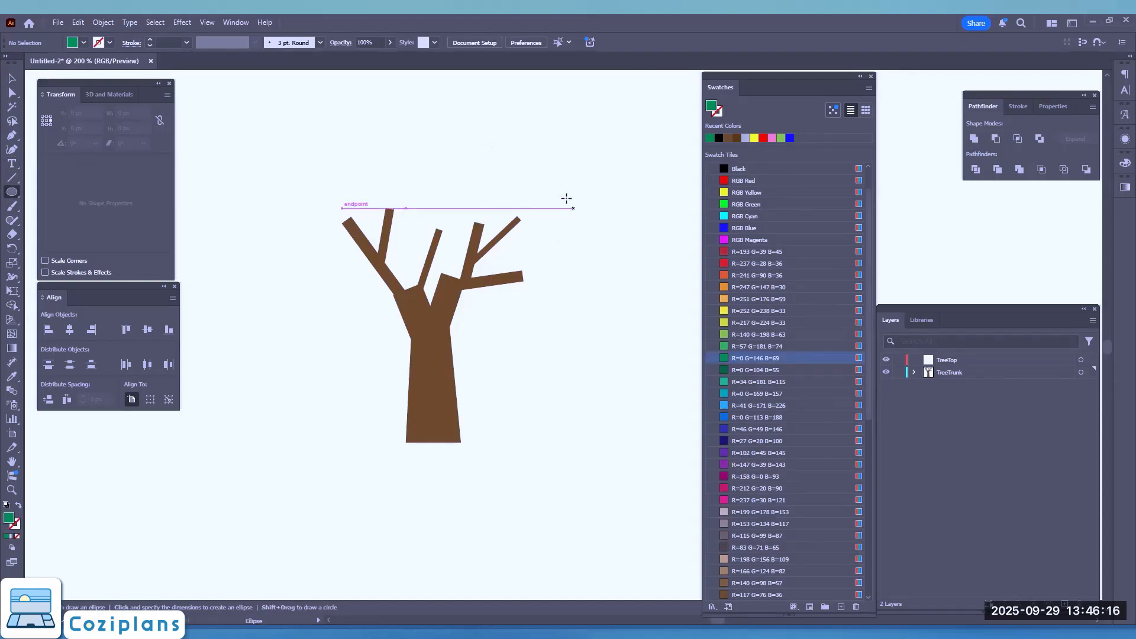
pyautogui.moveTo(566, 193)
pyautogui.mouseDown()
pyautogui.moveTo(610, 216)
pyautogui.moveTo(618, 200)
pyautogui.moveTo(633, 204)
pyautogui.moveTo(609, 194)
pyautogui.moveTo(613, 206)
pyautogui.moveTo(616, 172)
pyautogui.mouseUp()
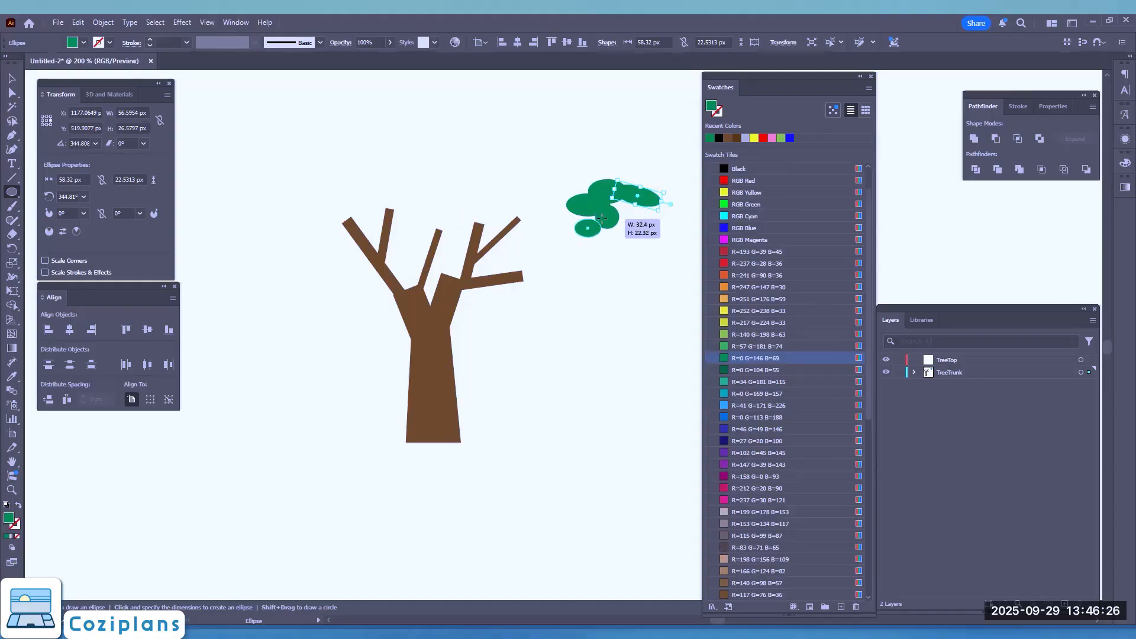
pyautogui.moveTo(604, 216)
pyautogui.mouseDown()
pyautogui.moveTo(574, 238)
pyautogui.moveTo(579, 256)
pyautogui.moveTo(644, 248)
pyautogui.moveTo(620, 231)
pyautogui.moveTo(600, 244)
pyautogui.moveTo(614, 215)
pyautogui.moveTo(634, 241)
pyautogui.moveTo(640, 202)
pyautogui.moveTo(659, 238)
pyautogui.moveTo(685, 245)
pyautogui.mouseUp()
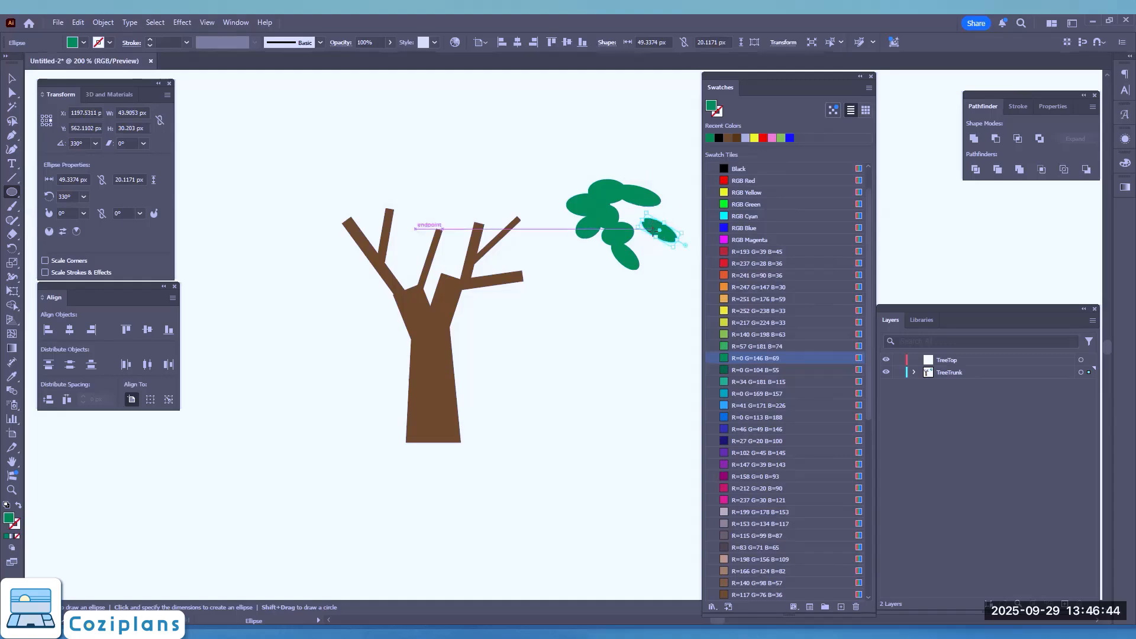
pyautogui.moveTo(635, 207); pyautogui.dragTo(665, 230)
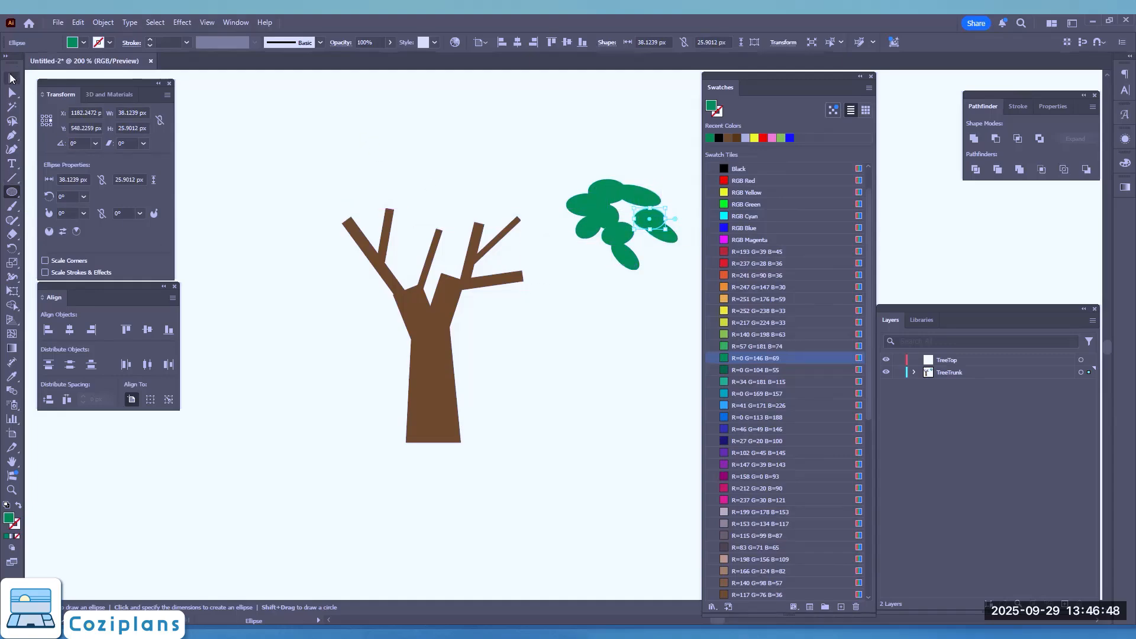
# - Duplicate five ellipses of the leaf cluster, rotate the copies and place them along the cluster's upper edge to fill it out
pyautogui.click(11, 78)
pyautogui.moveTo(569, 284); pyautogui.dragTo(507, 160)
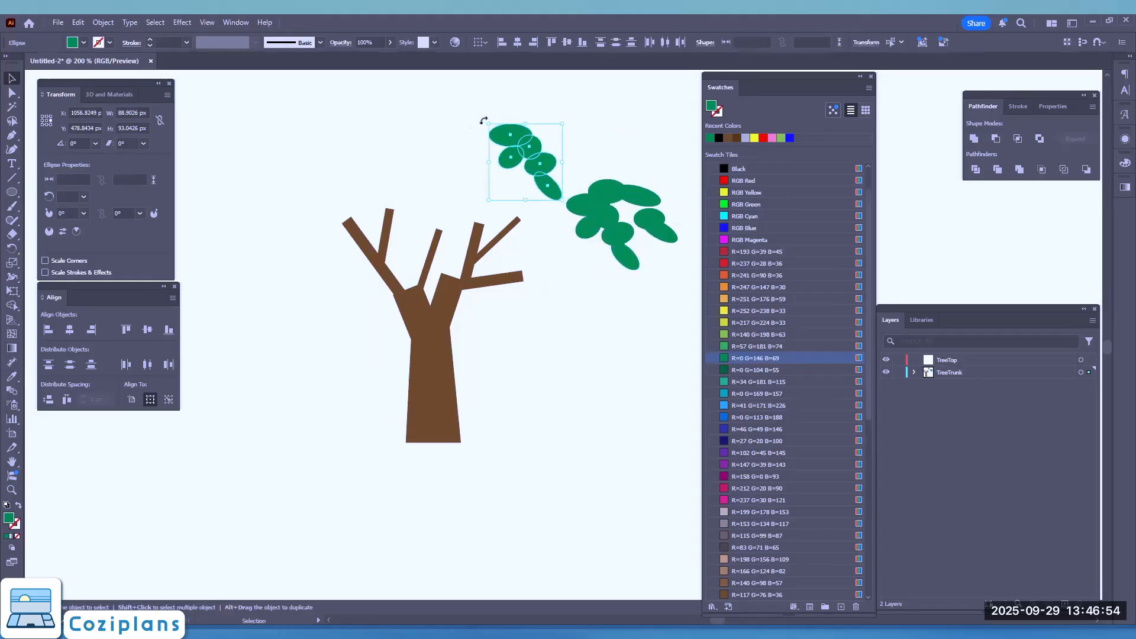
pyautogui.moveTo(484, 120); pyautogui.dragTo(642, 181)
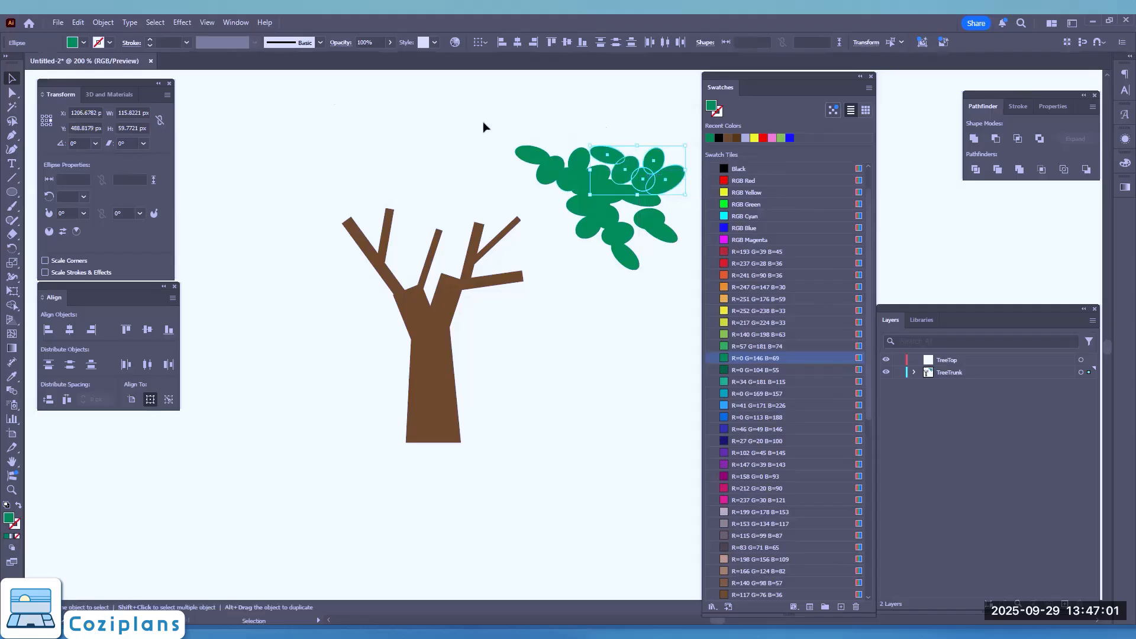
# - Reflect the selected five ellipses across a 65° axis and move them to the right side of the leaf cluster
pyautogui.click(100, 24)
pyautogui.moveTo(160, 37)
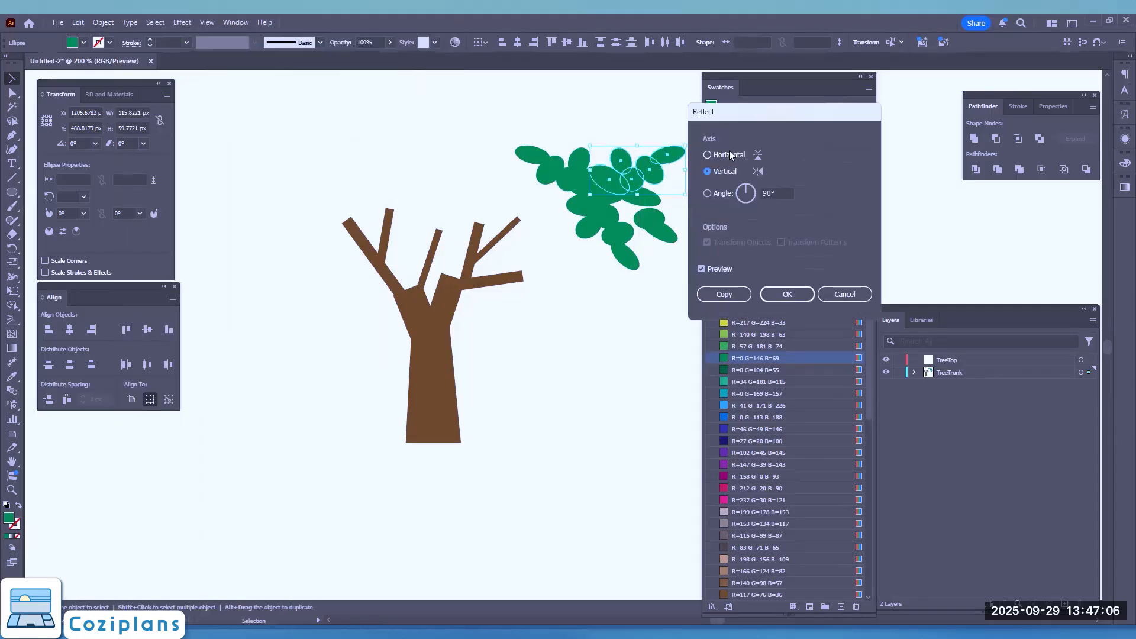
pyautogui.click(728, 155)
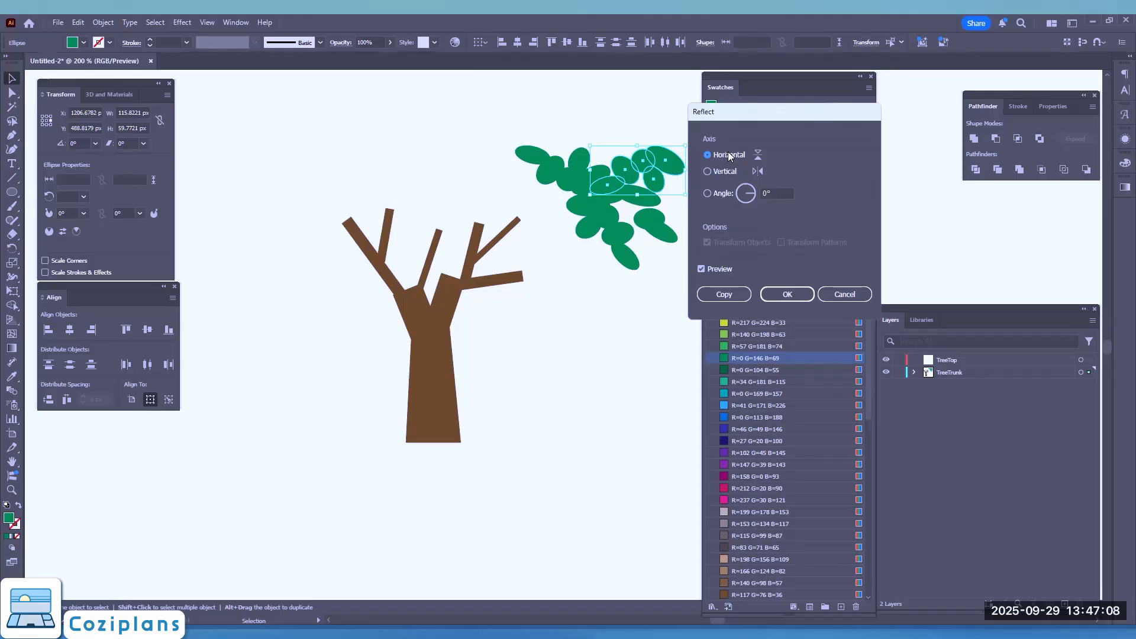
pyautogui.click(726, 172)
pyautogui.click(727, 194)
pyautogui.moveTo(752, 185)
pyautogui.mouseDown()
pyautogui.moveTo(742, 182)
pyautogui.moveTo(750, 184)
pyautogui.mouseUp()
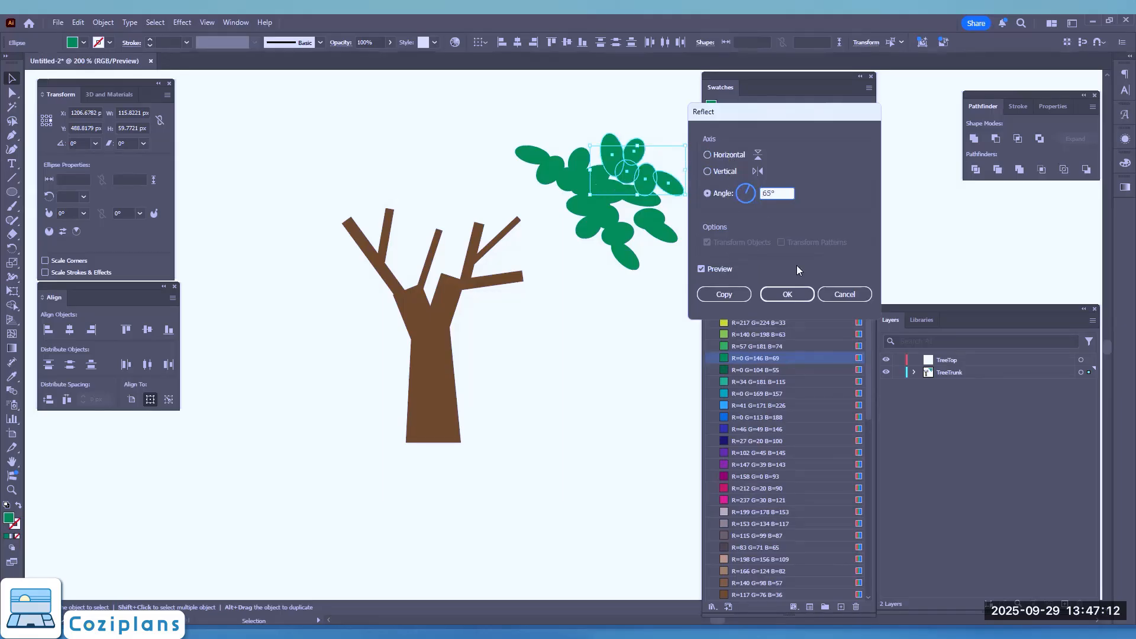
pyautogui.click(776, 295)
pyautogui.moveTo(616, 151); pyautogui.dragTo(642, 177)
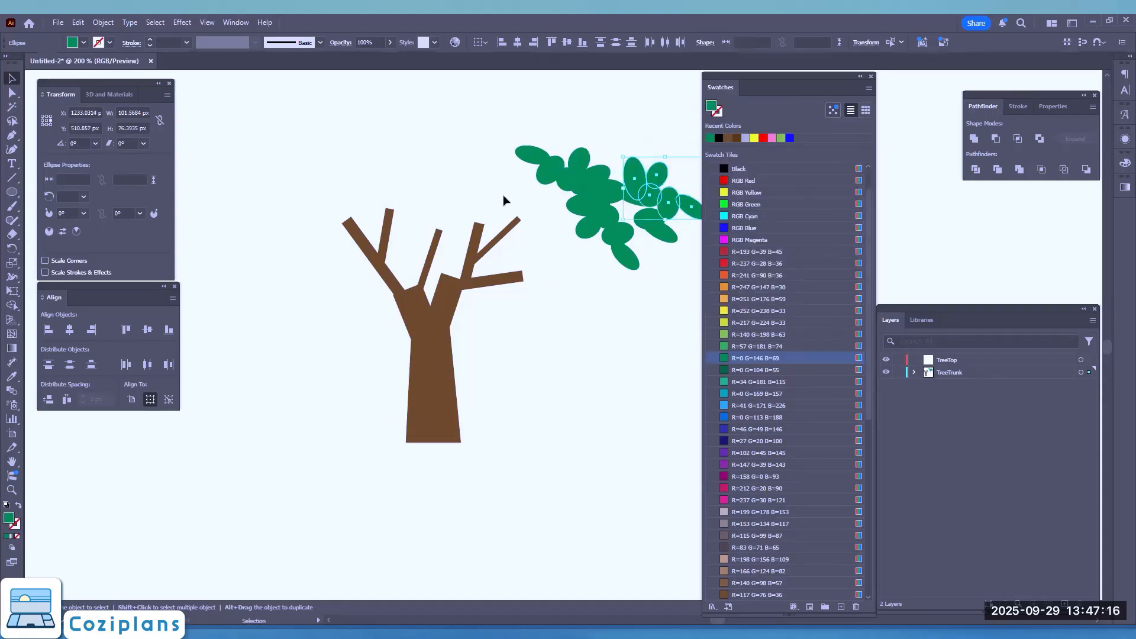
# - Move all the green ellipses from the TreeTrunk layer to the TreeTop layer
pyautogui.moveTo(444, 180); pyautogui.dragTo(409, 184)
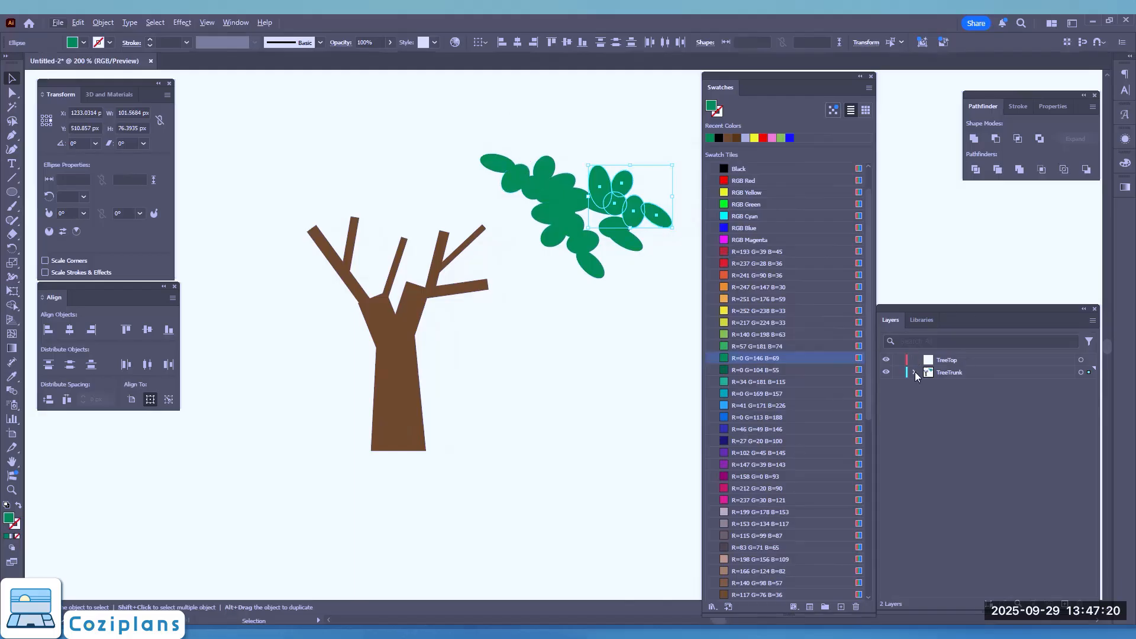
pyautogui.click(914, 372)
pyautogui.click(965, 389)
pyautogui.scroll(-2, 965, 482)
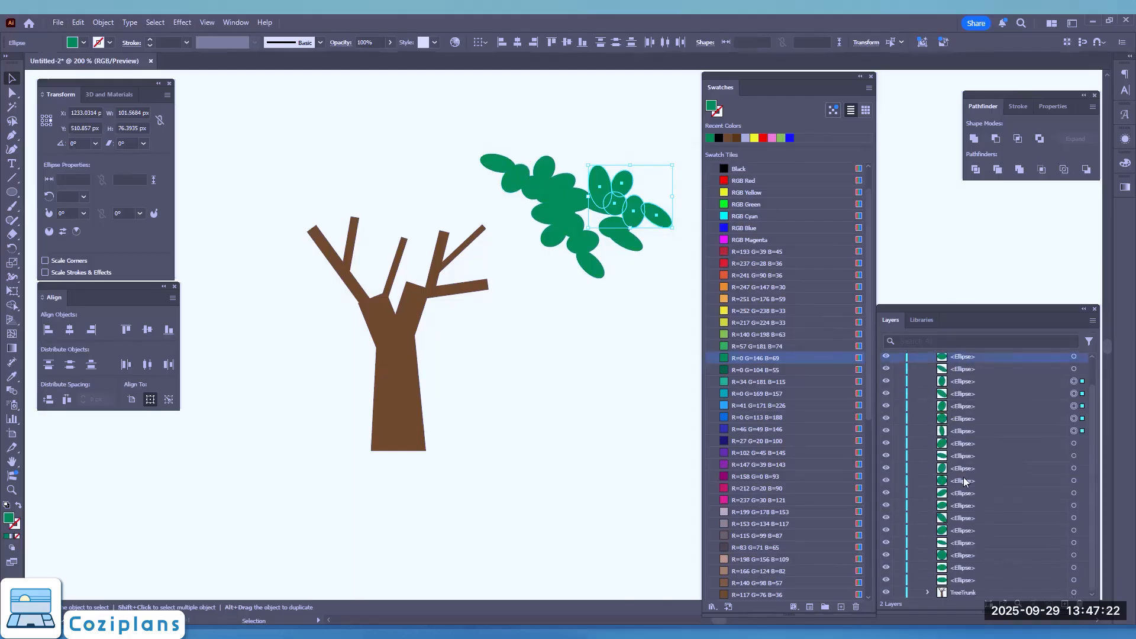
pyautogui.keyDown('shift'); pyautogui.click(952, 583); pyautogui.keyUp('shift')
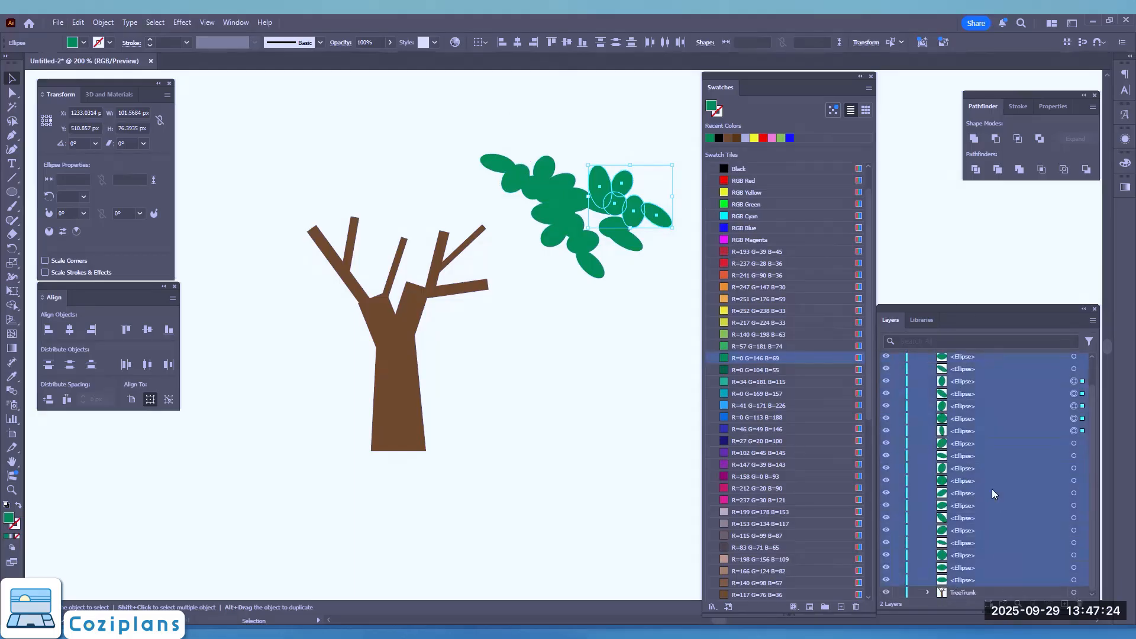
pyautogui.scroll(2, 968, 415)
pyautogui.moveTo(964, 395); pyautogui.dragTo(956, 361)
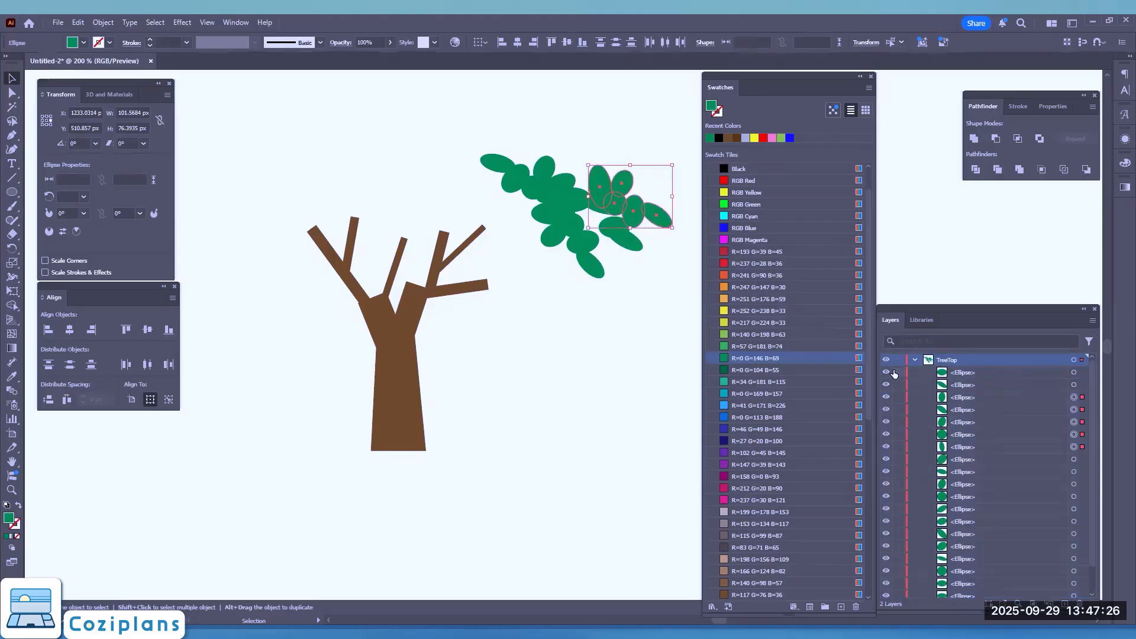
pyautogui.click(915, 360)
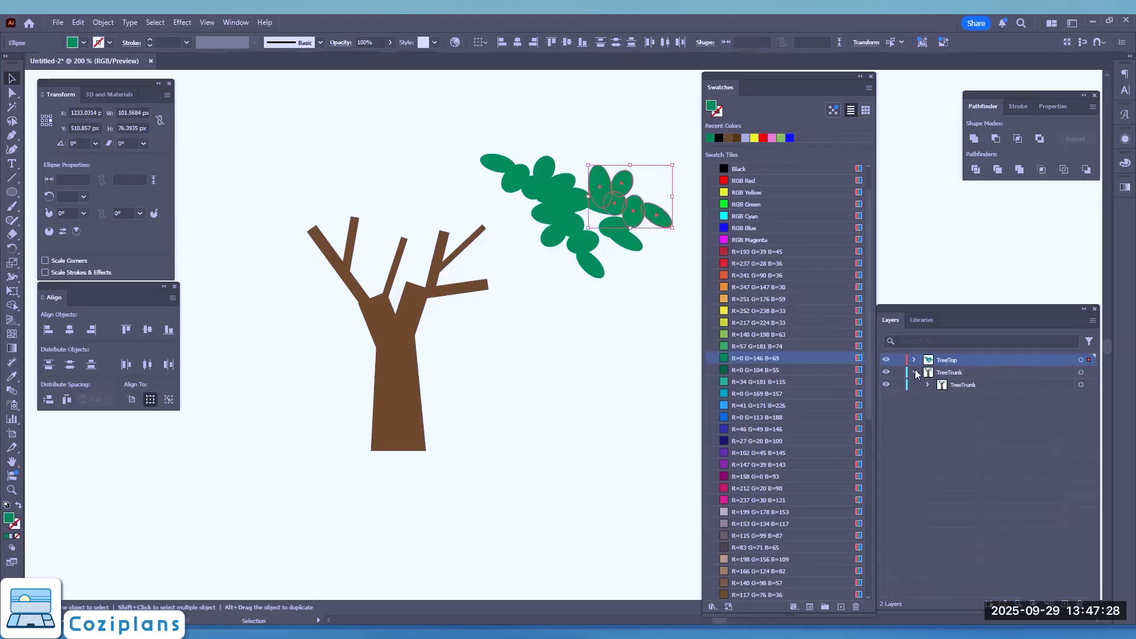
pyautogui.click(915, 373)
# - Group all the green ellipses, and place the group over the right branches and a duplicate over the left branches
pyautogui.click(914, 360)
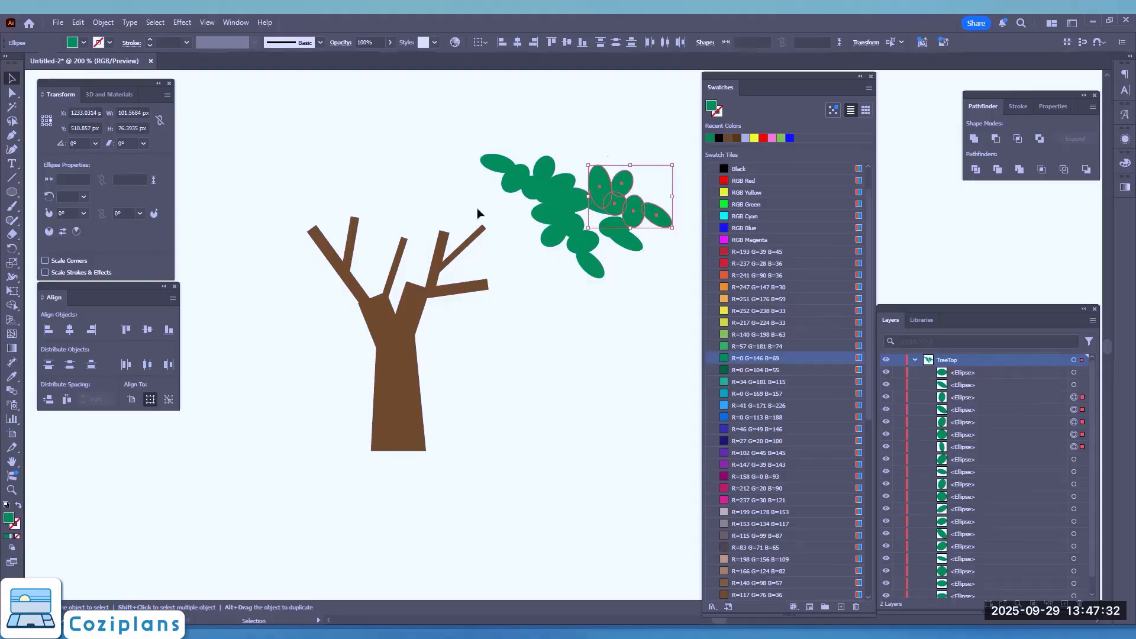
pyautogui.click(12, 193)
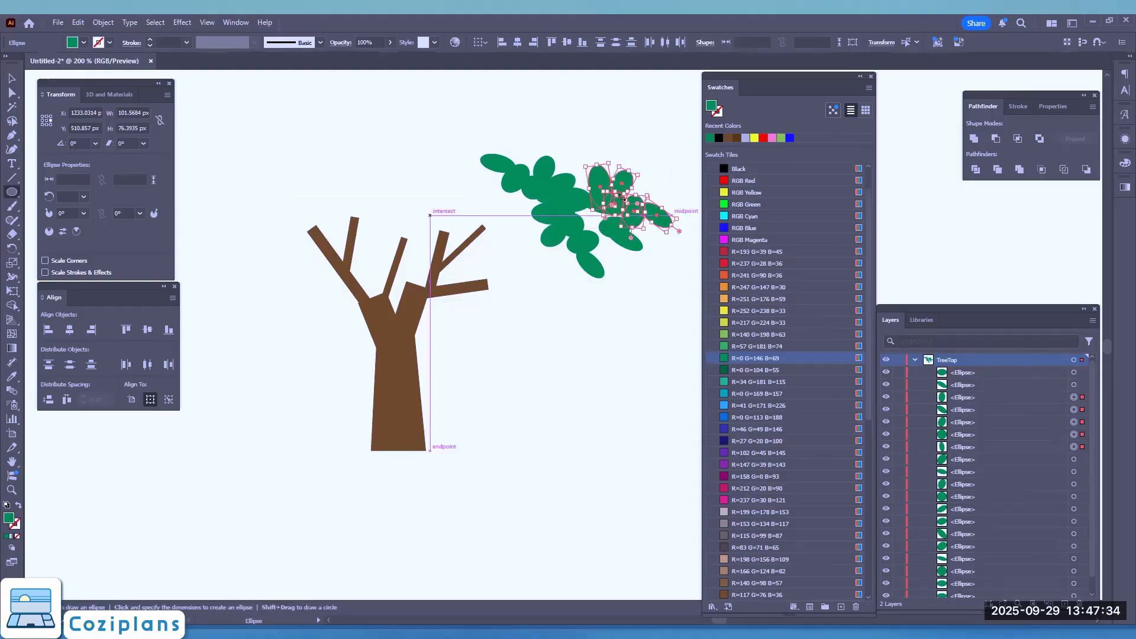
pyautogui.click(11, 78)
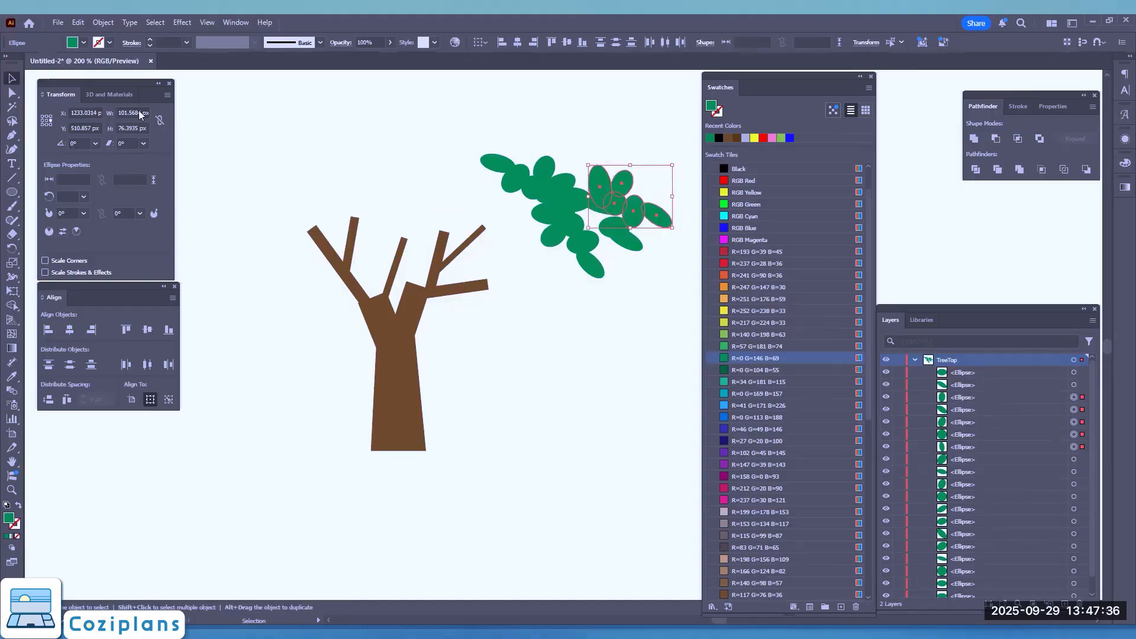
pyautogui.moveTo(505, 140); pyautogui.dragTo(691, 274)
pyautogui.hotkey('ctrl', 'g')
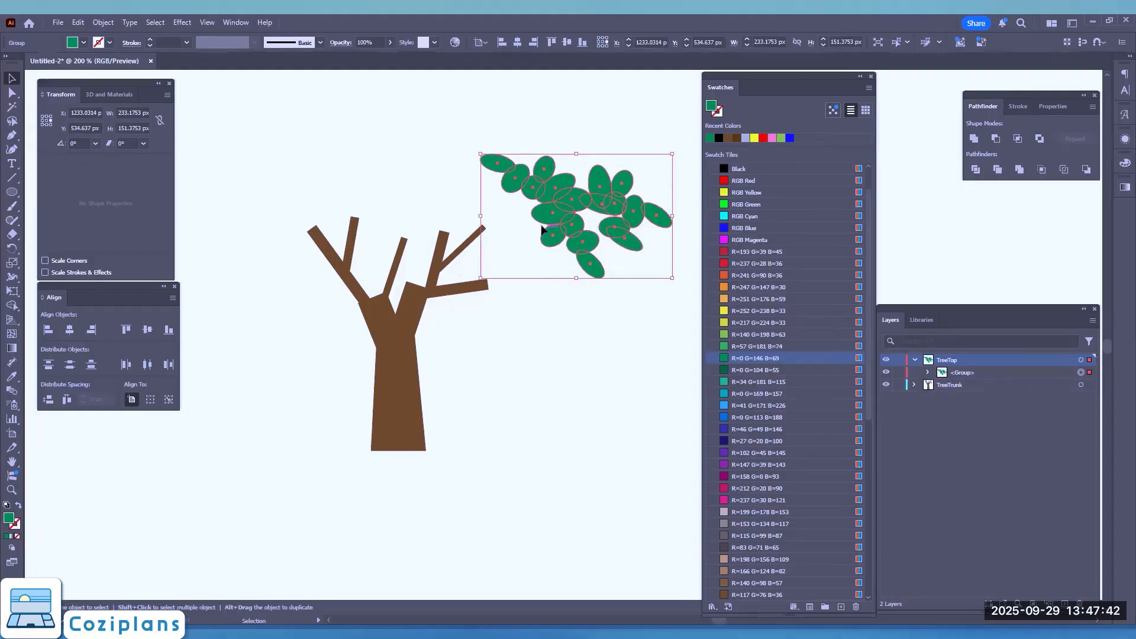
pyautogui.moveTo(550, 221); pyautogui.dragTo(270, 236)
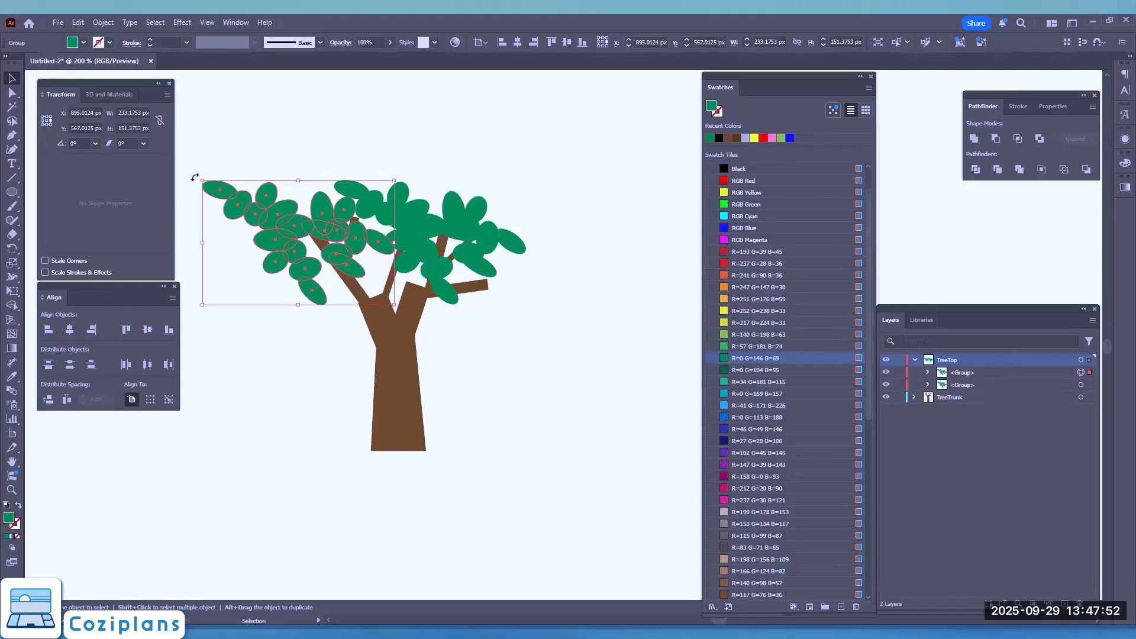
# - Rotate the left leaf group and place it over the upper-left branches, and position a rotated duplicate of it over the lower-right branches
pyautogui.moveTo(195, 177); pyautogui.dragTo(328, 277)
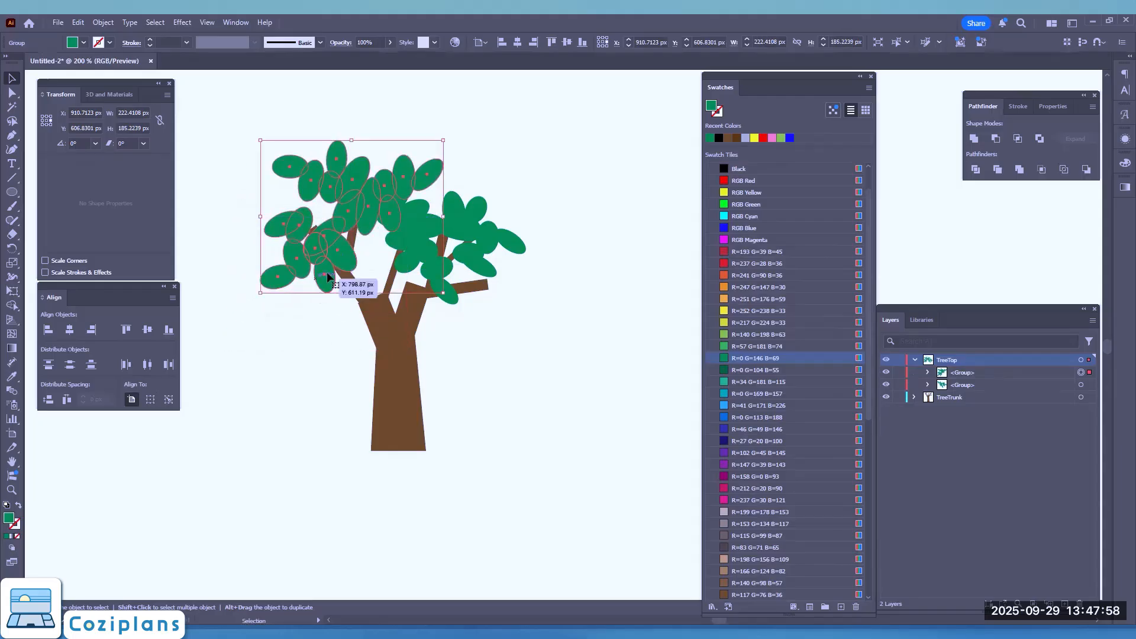
pyautogui.moveTo(346, 225); pyautogui.dragTo(576, 275)
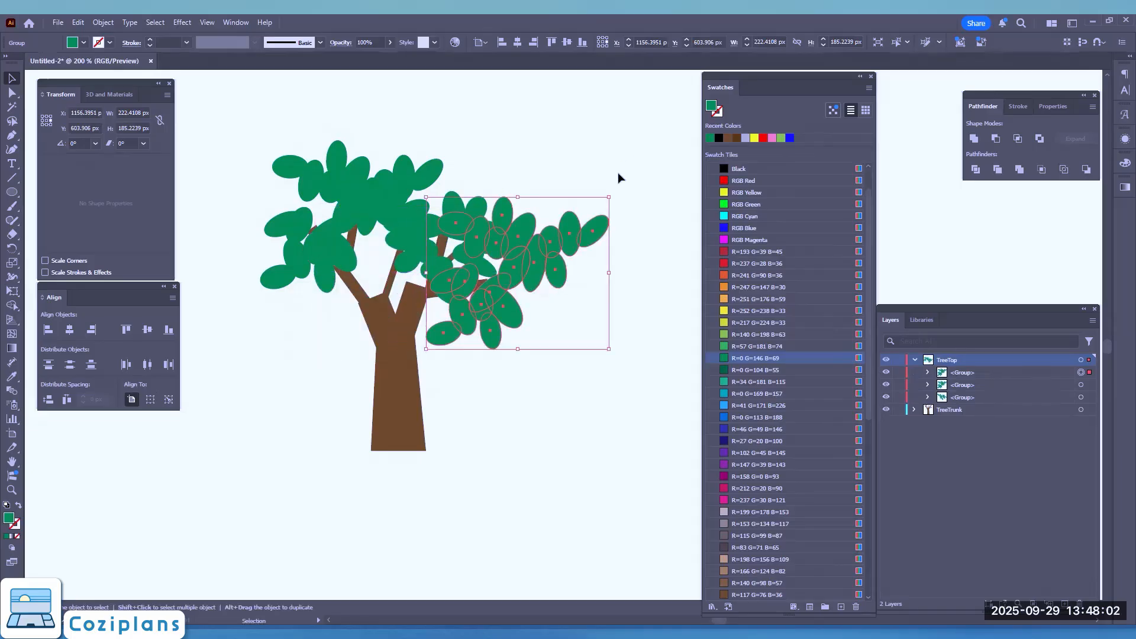
pyautogui.moveTo(607, 191); pyautogui.dragTo(588, 356)
pyautogui.moveTo(525, 293); pyautogui.dragTo(411, 272)
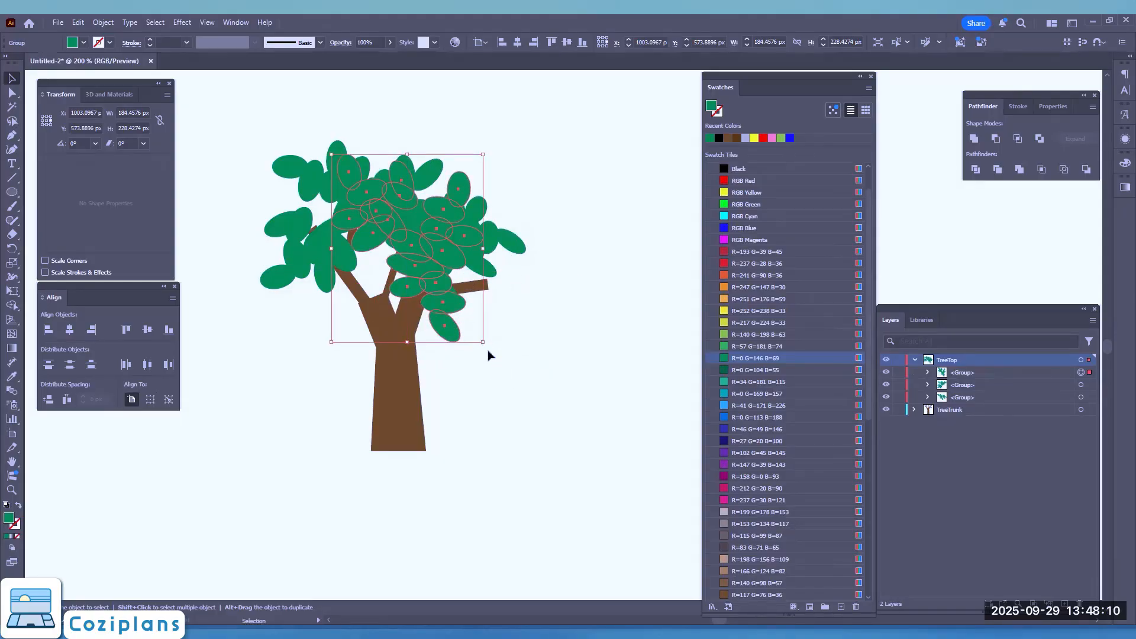
pyautogui.moveTo(488, 350); pyautogui.dragTo(516, 322)
pyautogui.moveTo(415, 240); pyautogui.dragTo(455, 255)
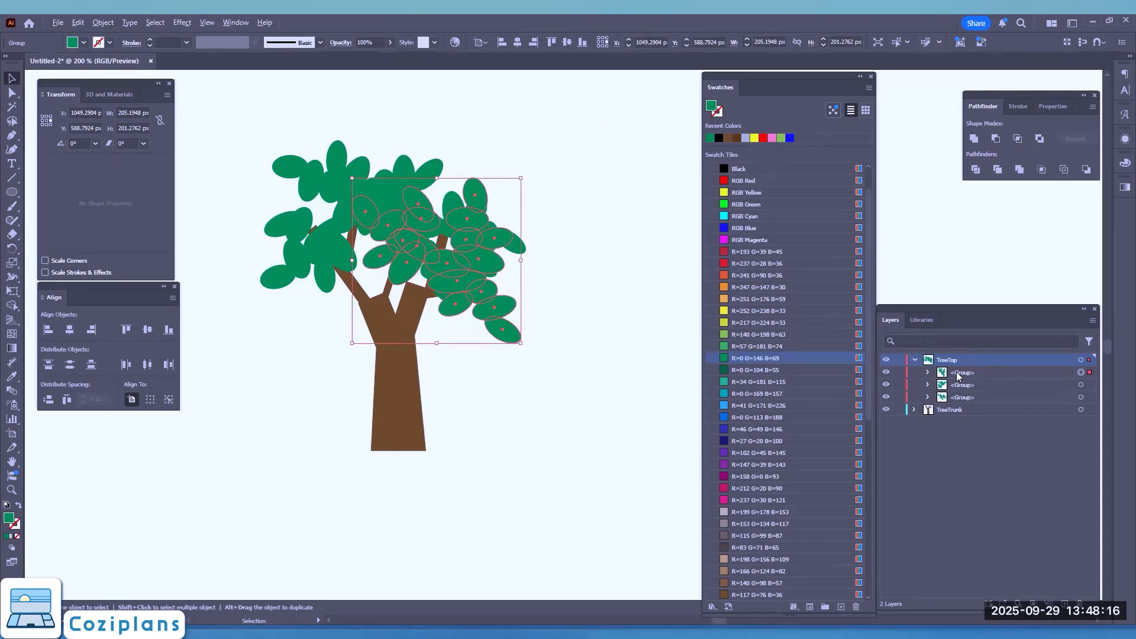
# - Duplicate the topmost leaf group in the TreeTop layer and move the copy off the tree to the lower right of the trunk
pyautogui.moveTo(959, 375)
pyautogui.mouseDown()
pyautogui.moveTo(953, 351)
pyautogui.moveTo(959, 369)
pyautogui.mouseUp()
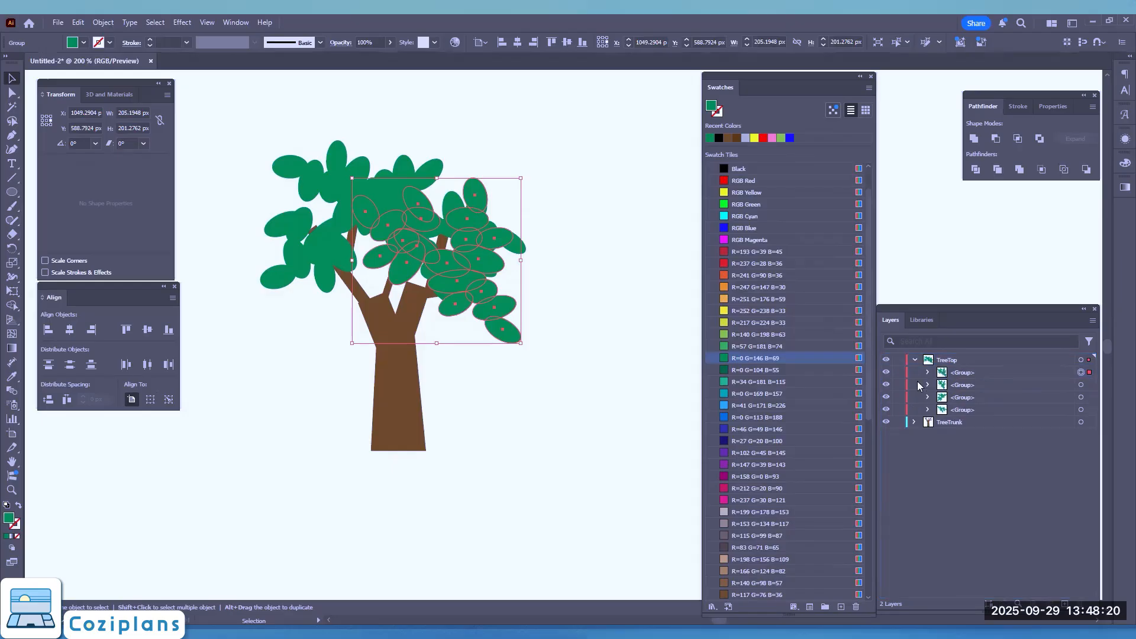
pyautogui.hotkey('ctrl', 'shift', 'a')
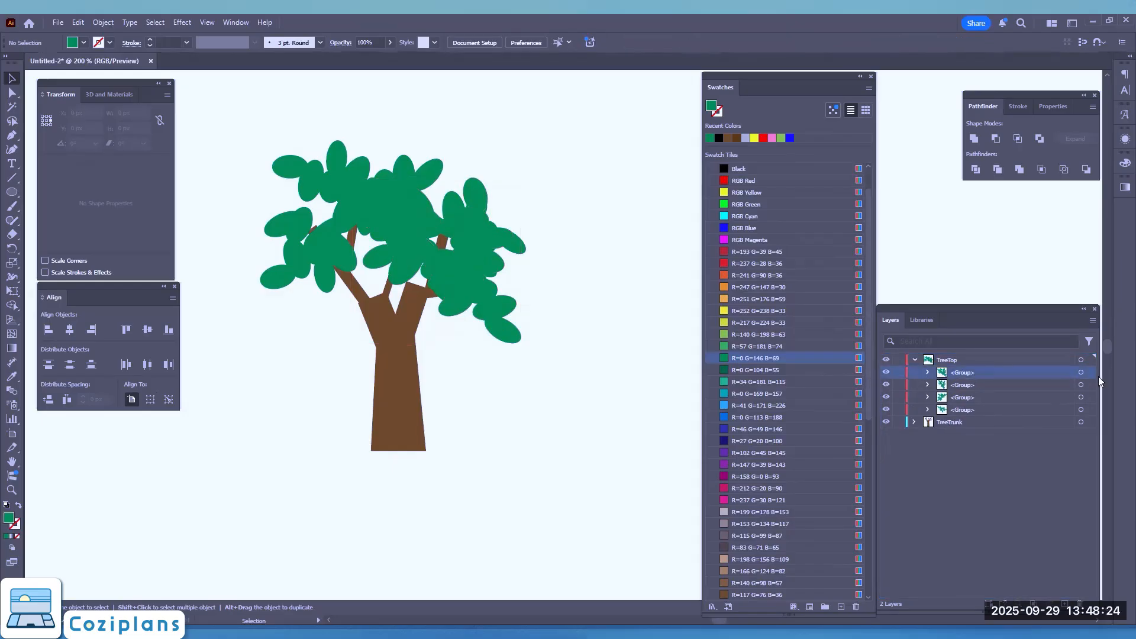
pyautogui.moveTo(461, 265); pyautogui.dragTo(617, 478)
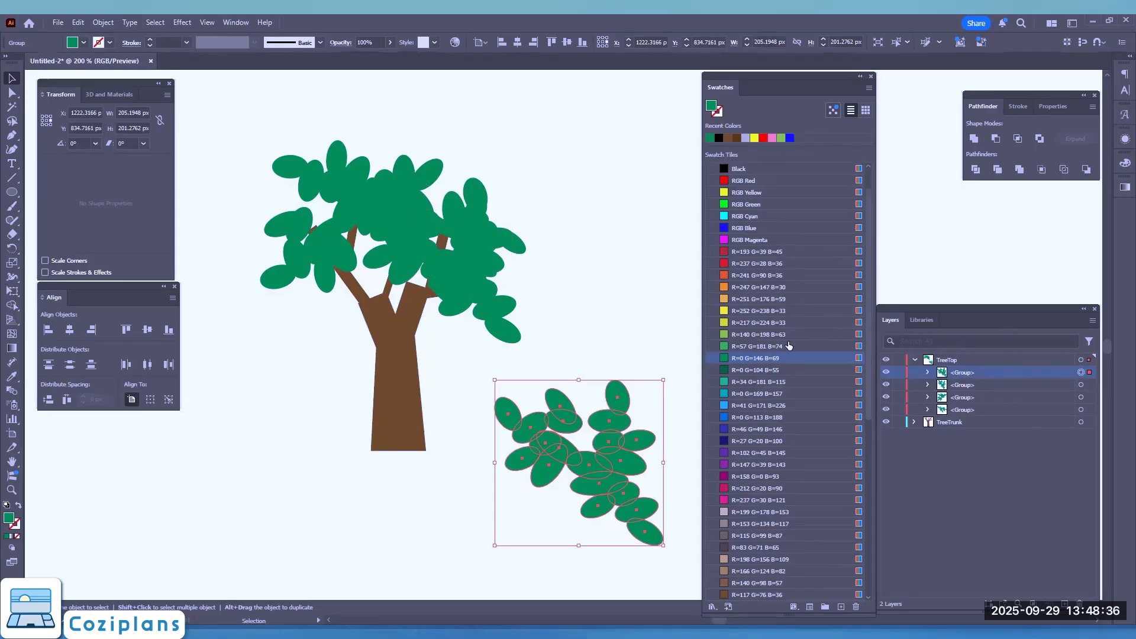
# - Select the three leaf groups on the tree, leaving out the spare one, and ungroup them
pyautogui.click(1082, 385)
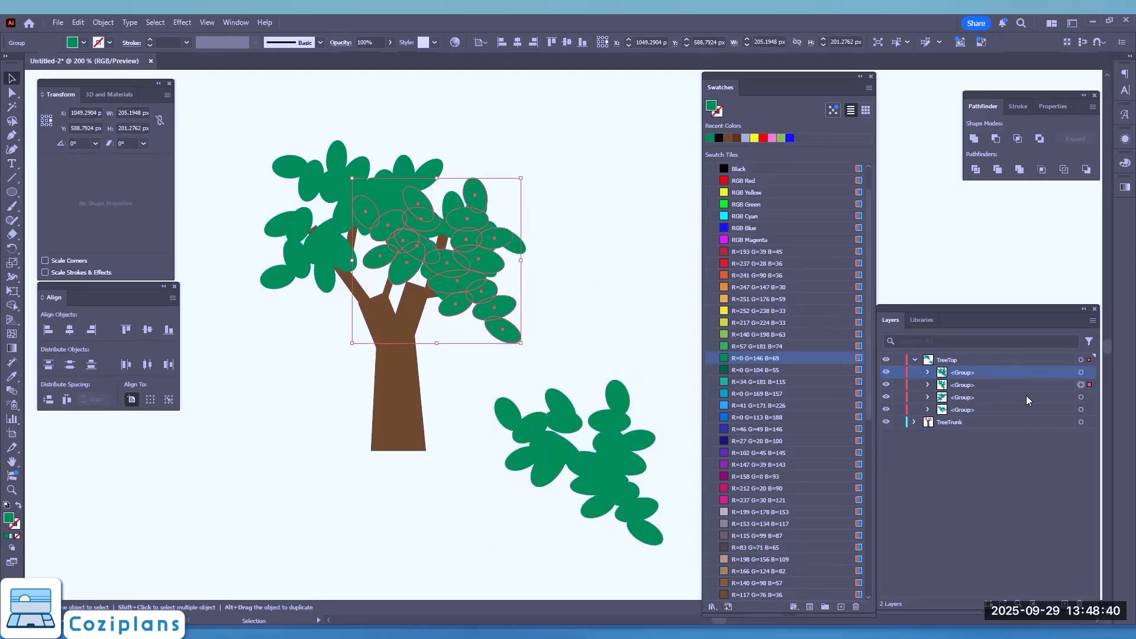
pyautogui.keyDown('shift'); pyautogui.click(1081, 397); pyautogui.keyUp('shift')
pyautogui.keyDown('shift'); pyautogui.click(1081, 410); pyautogui.keyUp('shift')
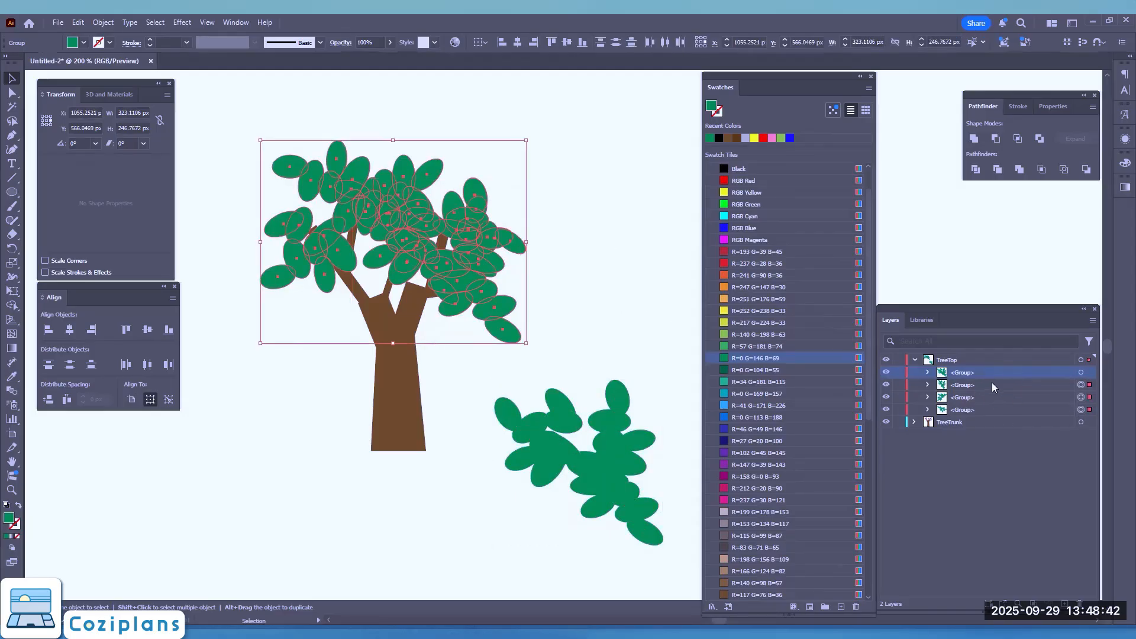
pyautogui.click(985, 386)
pyautogui.keyDown('shift'); pyautogui.click(980, 411); pyautogui.keyUp('shift')
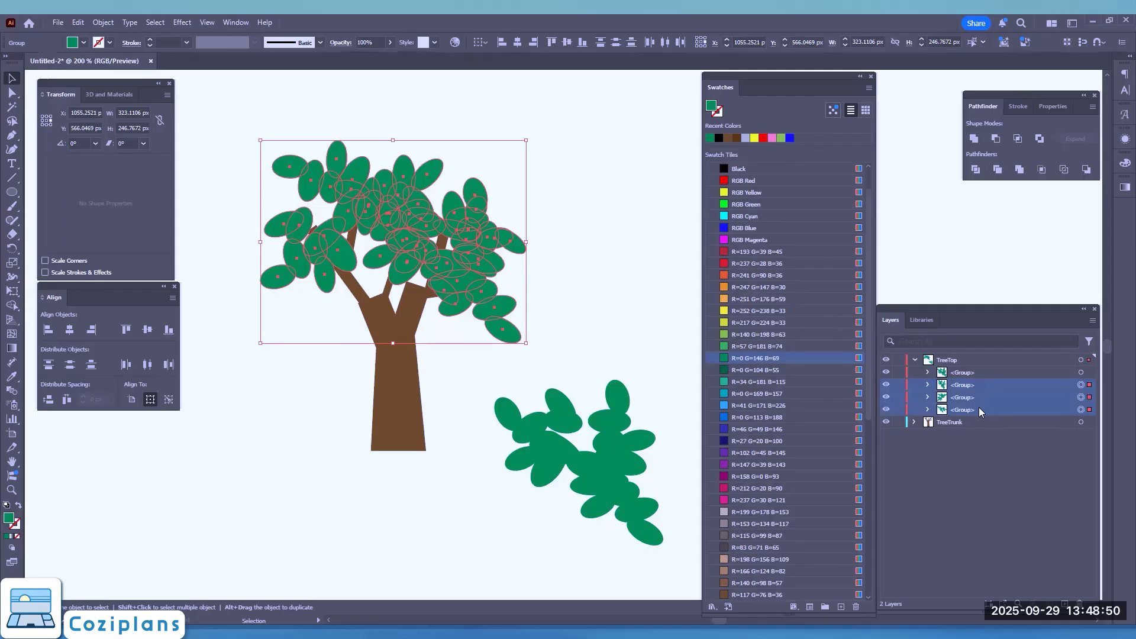
pyautogui.hotkey('ctrl', 'shift', 'g')
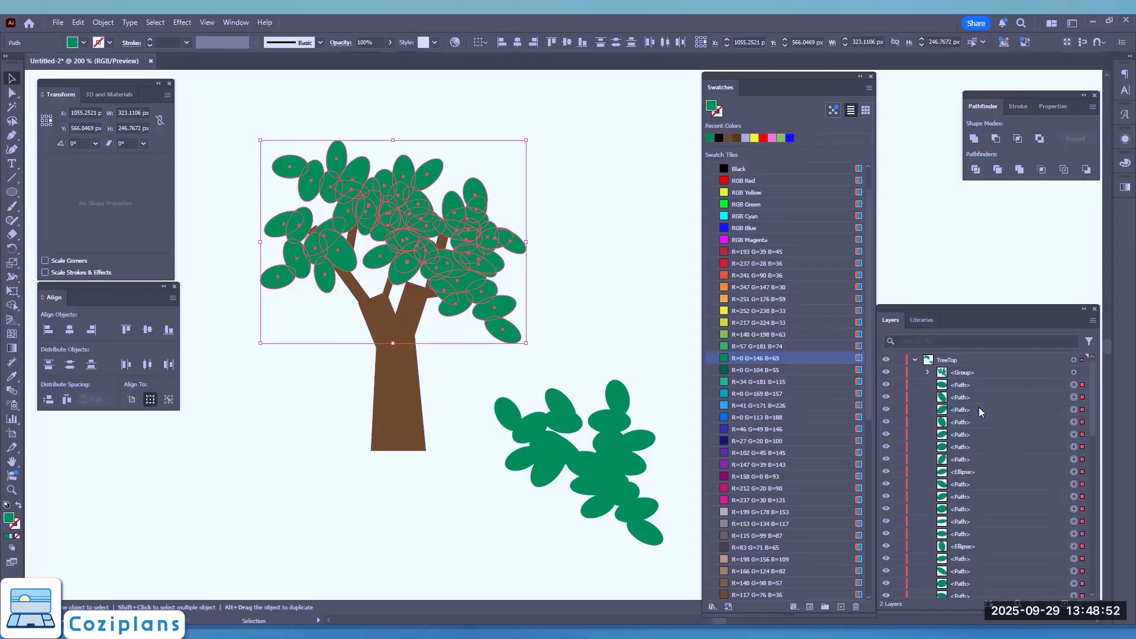
# - Unite all the ungrouped ellipses on the tree into a single foliage shape
pyautogui.scroll(-5, 979, 413)
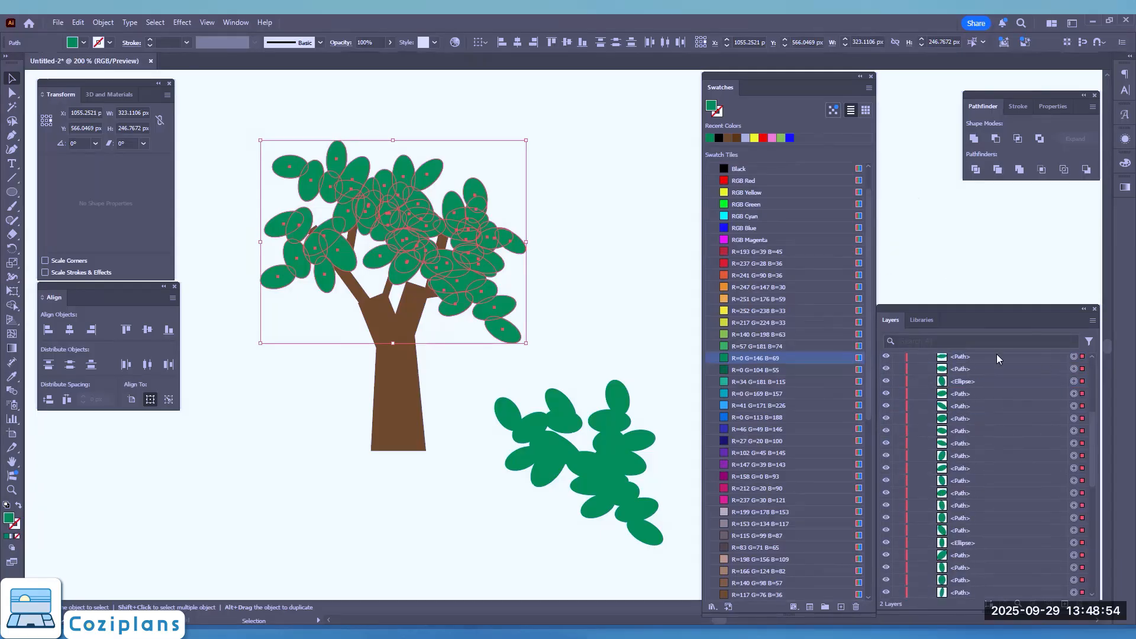
pyautogui.scroll(3, 995, 456)
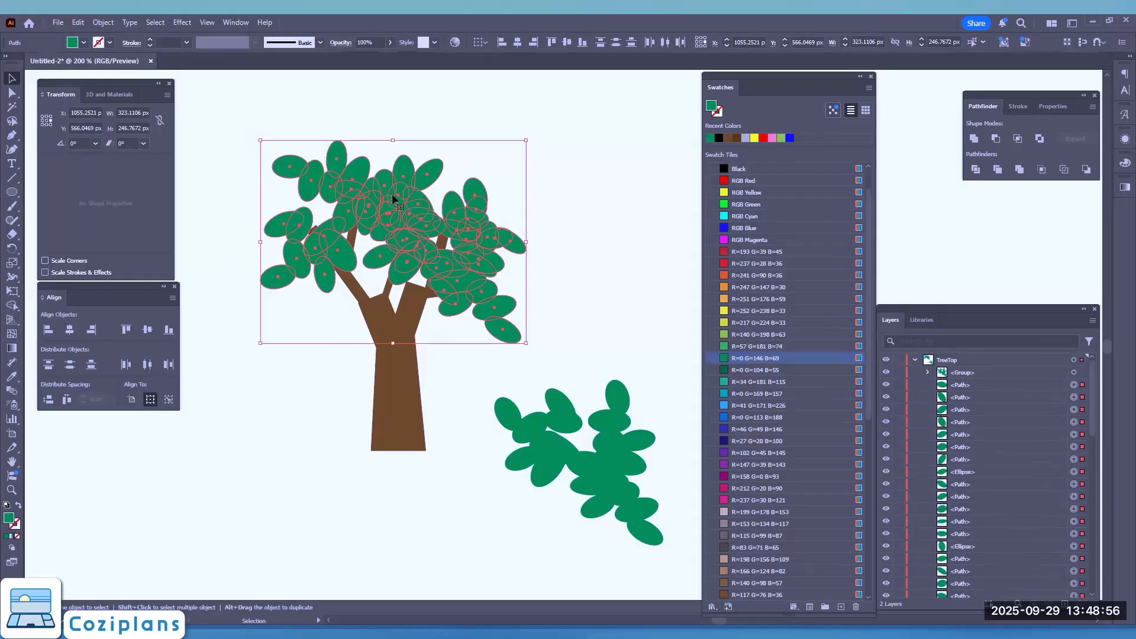
pyautogui.scroll(-10, 939, 519)
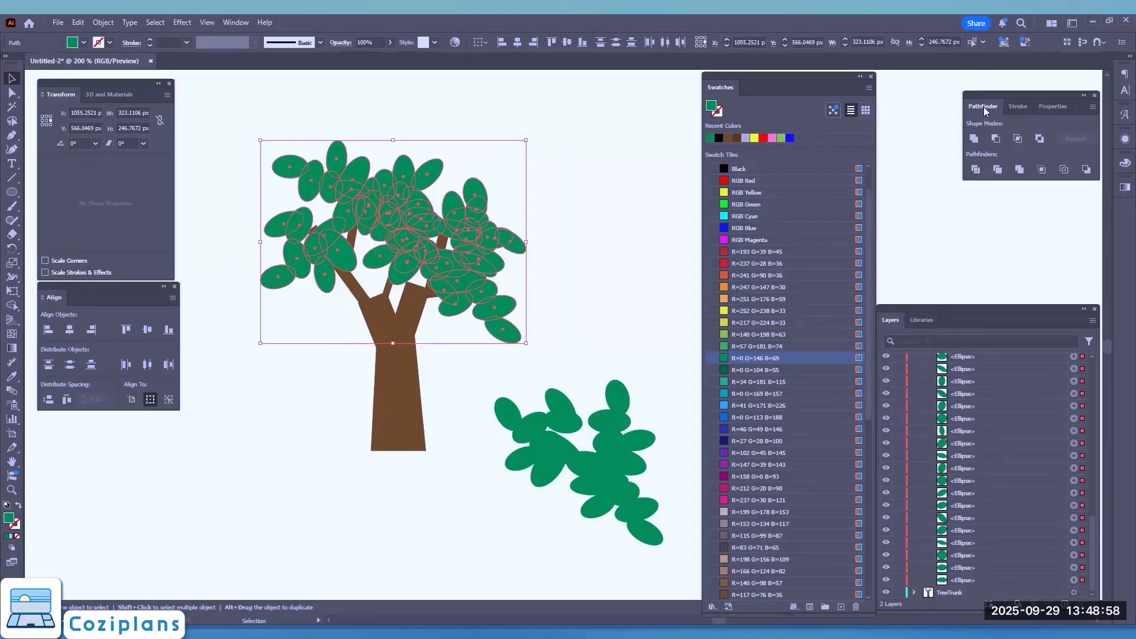
pyautogui.click(974, 140)
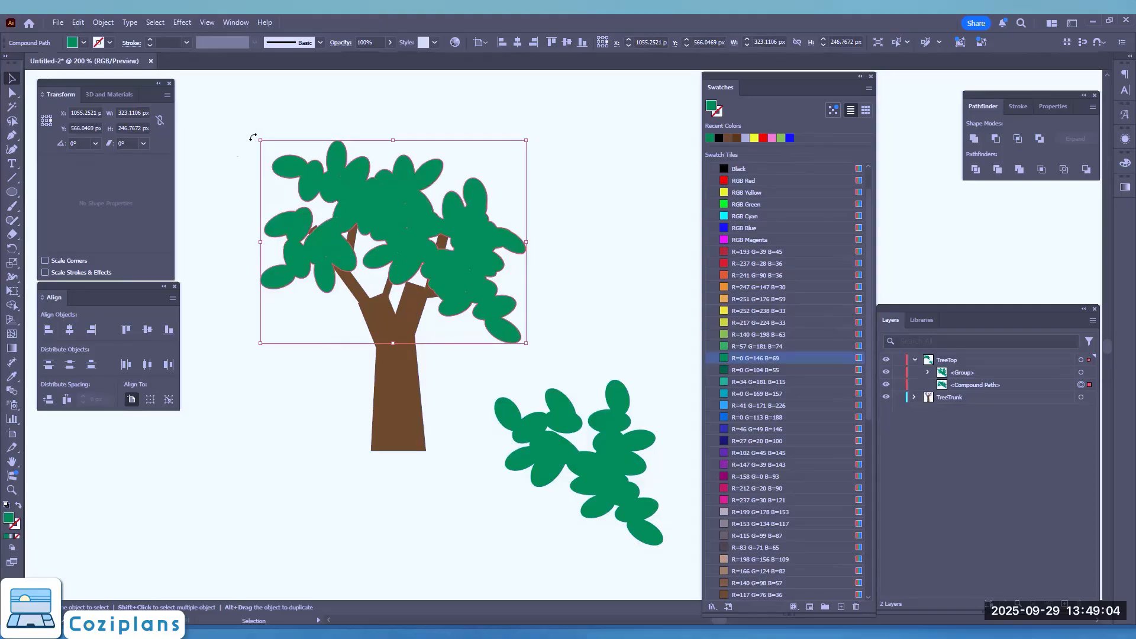
# - Rotate the united foliage about 8° counterclockwise, reposition it over the branches, and deselect it
pyautogui.moveTo(252, 137); pyautogui.dragTo(236, 152)
pyautogui.moveTo(328, 214); pyautogui.dragTo(345, 210)
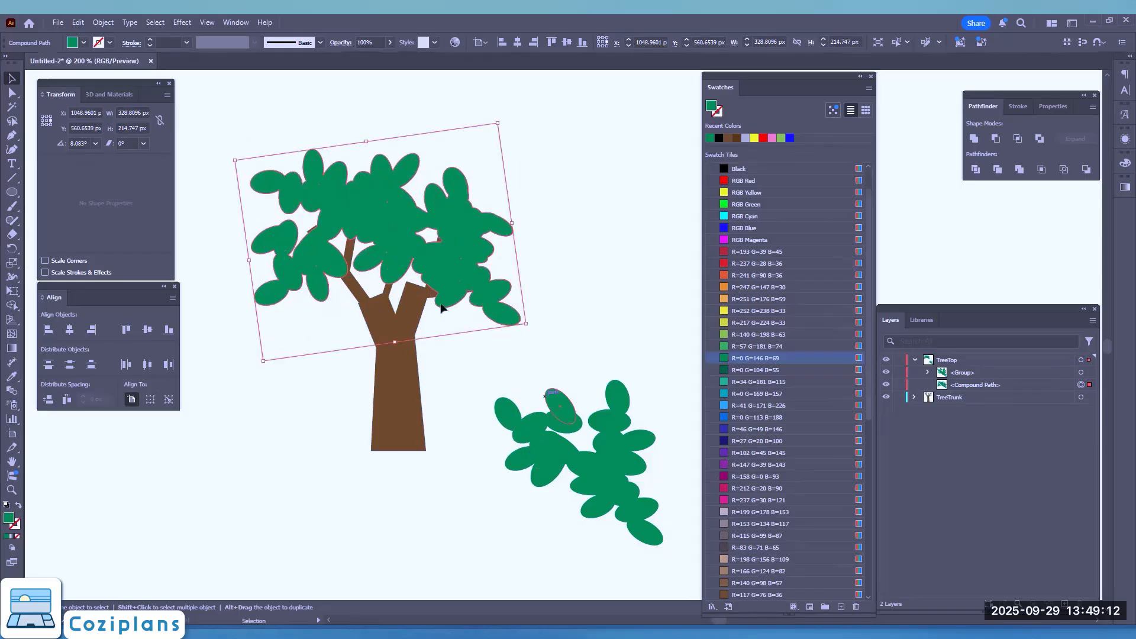
pyautogui.click(474, 375)
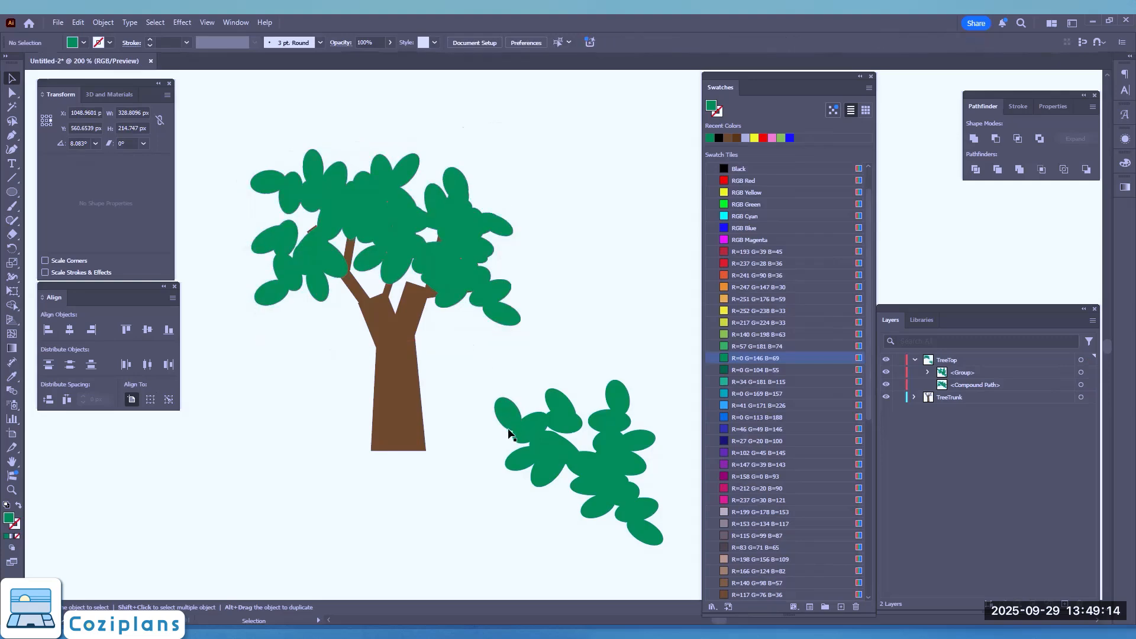
pyautogui.click(511, 413)
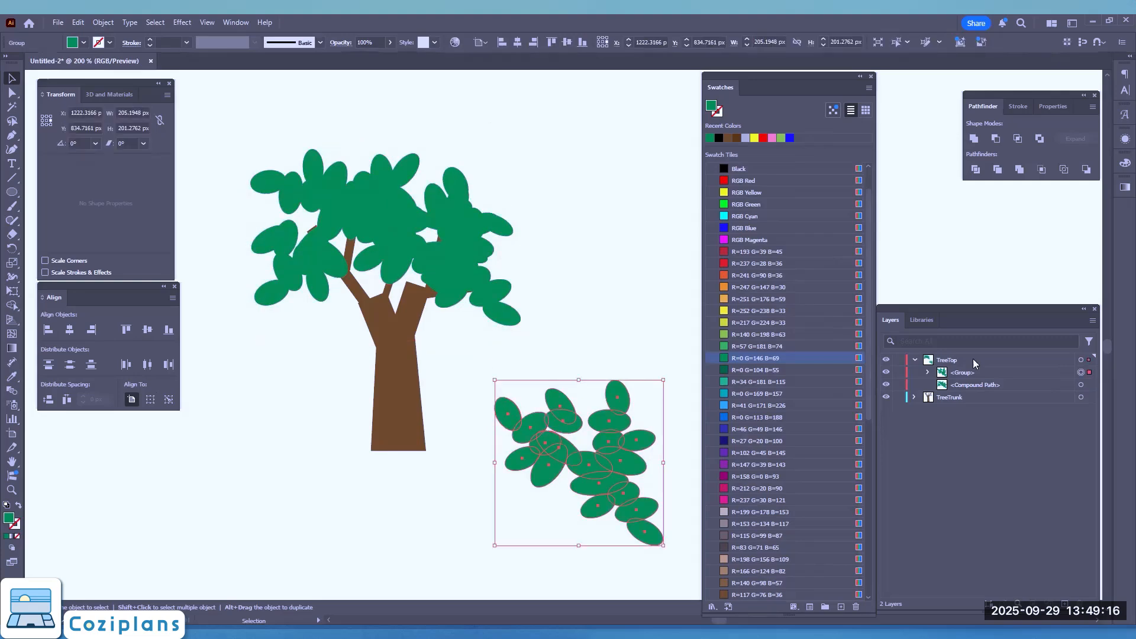
pyautogui.click(914, 398)
pyautogui.click(915, 398)
pyautogui.click(1009, 373)
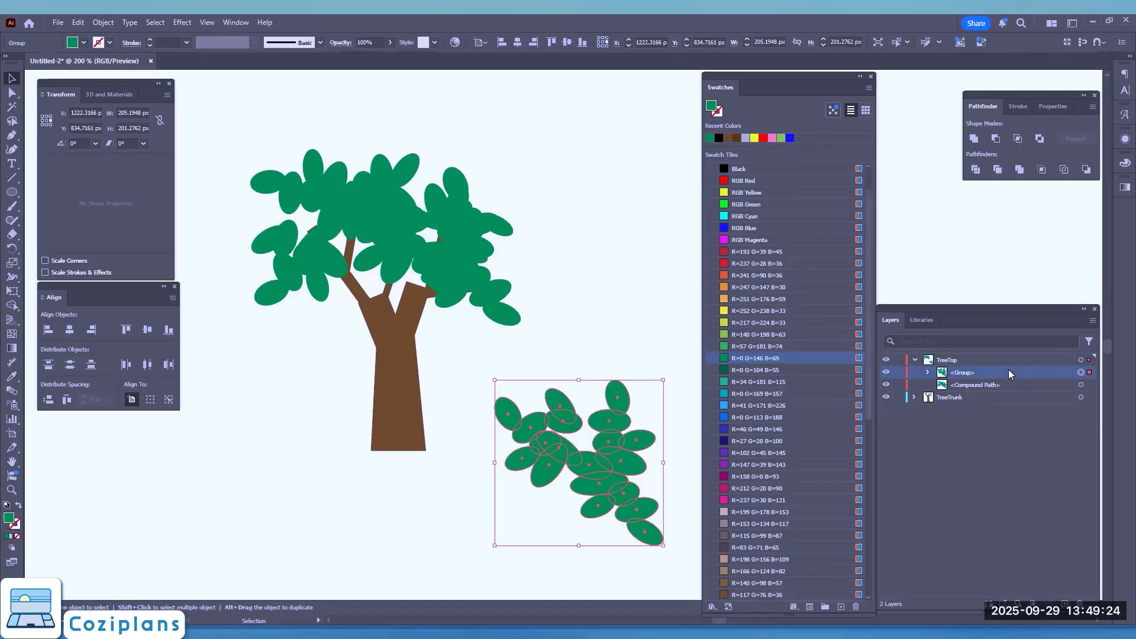
pyautogui.hotkey('ctrl', 'shift', 'g')
pyautogui.click(627, 303)
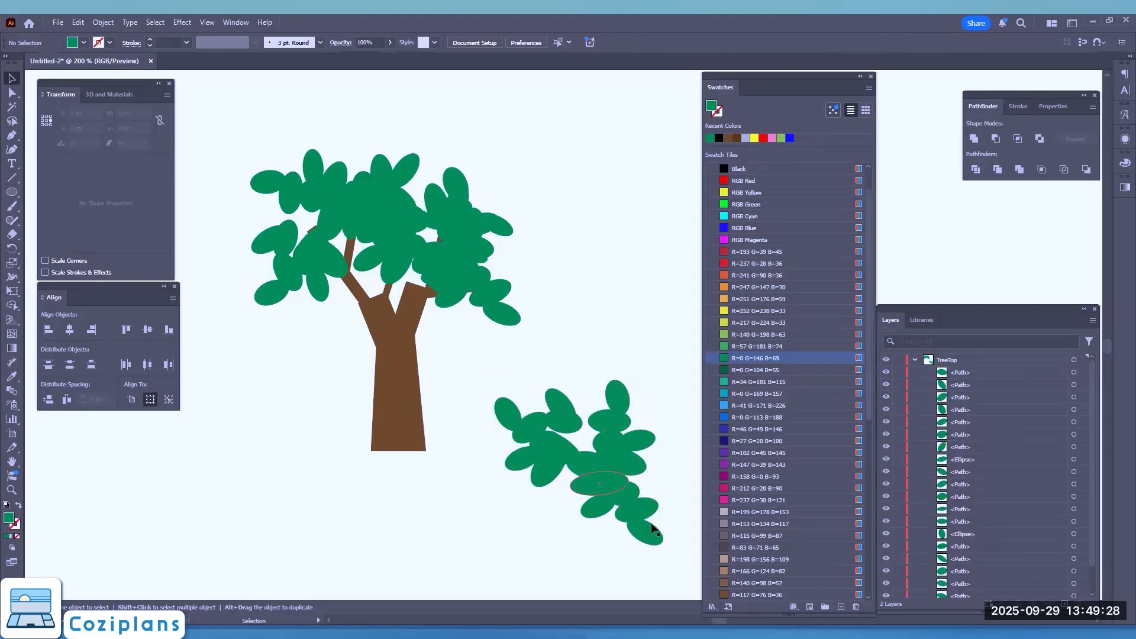
pyautogui.click(624, 499)
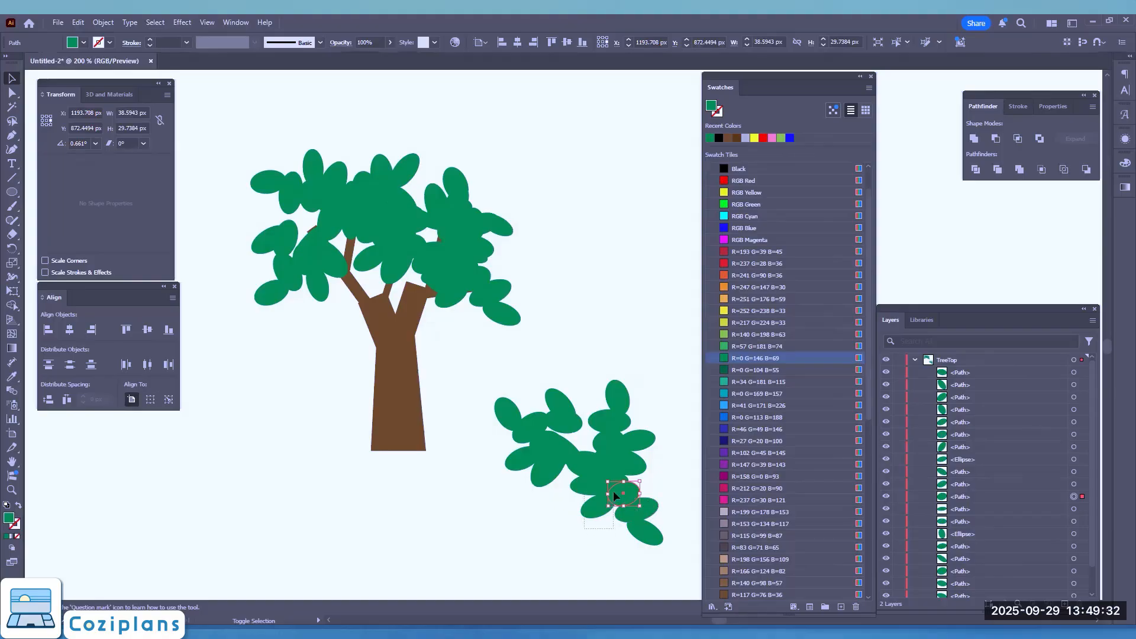
pyautogui.moveTo(630, 502); pyautogui.dragTo(355, 285)
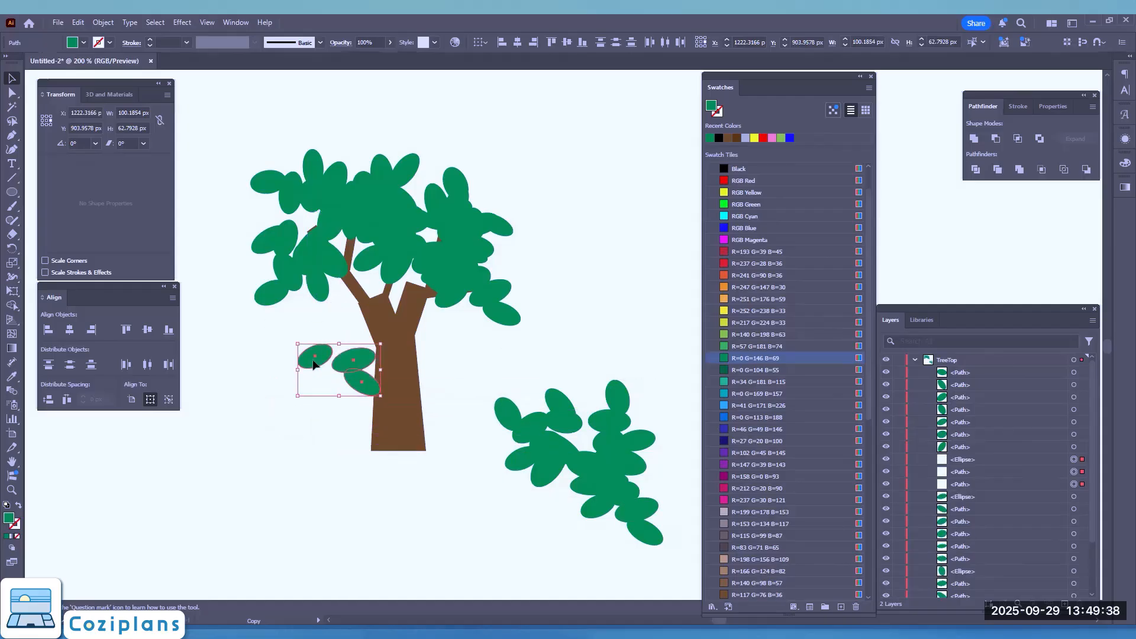
pyautogui.hotkey('ctrl', 'z')
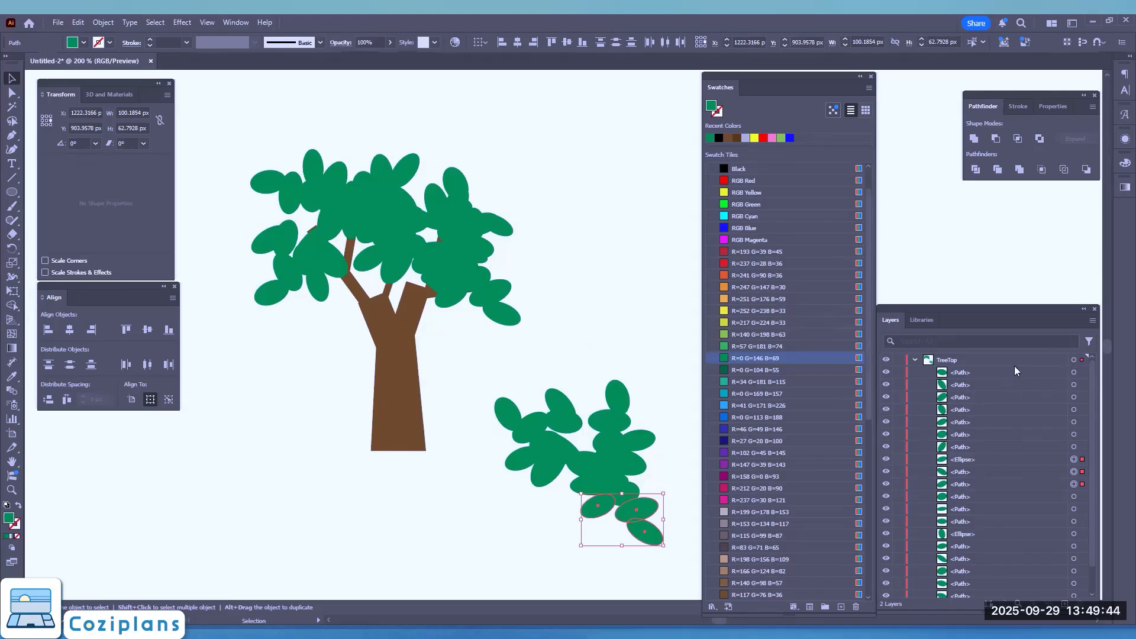
pyautogui.hotkey('ctrl', 'z')
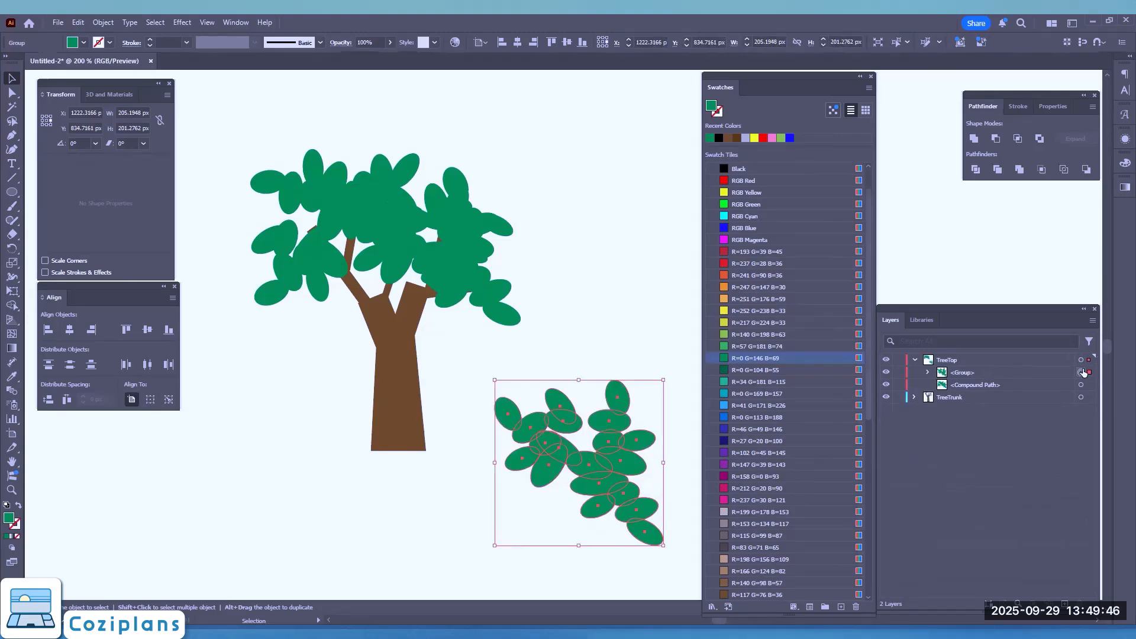
# - Fill the spare leaf cluster with black and ungroup its ellipses
pyautogui.click(83, 44)
pyautogui.click(32, 128)
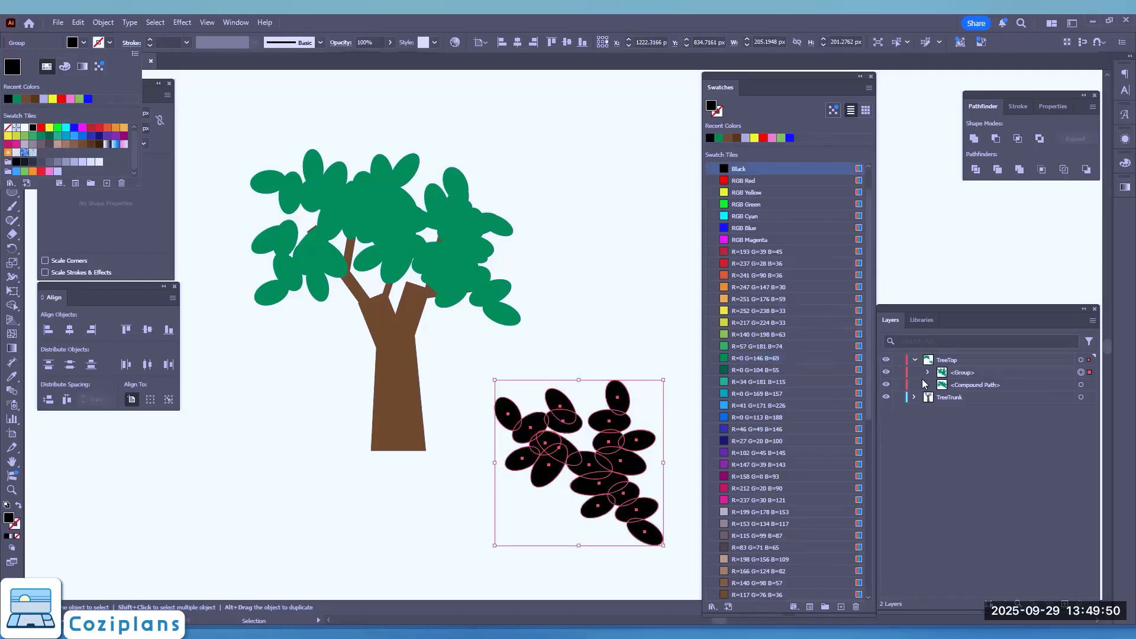
pyautogui.click(975, 372)
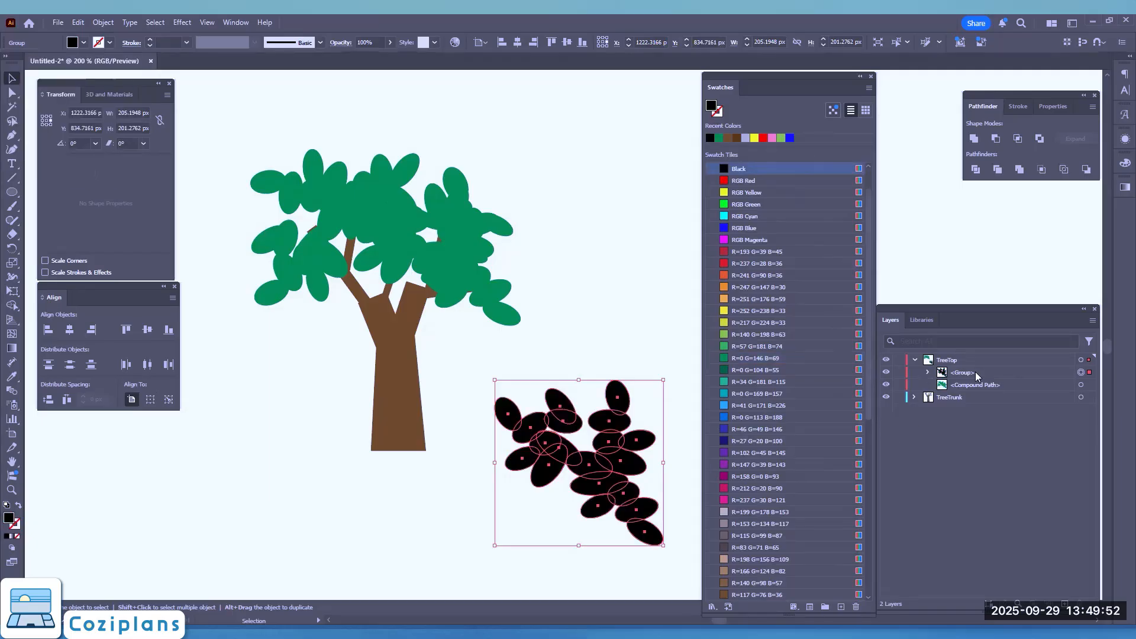
pyautogui.hotkey('ctrl', 'shift', 'g')
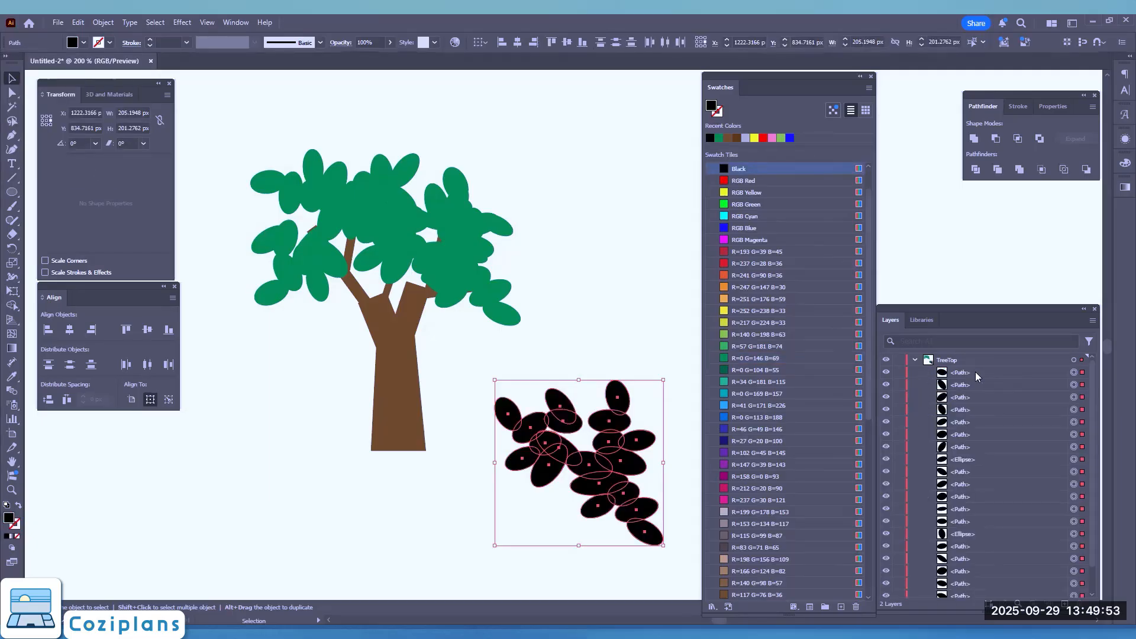
pyautogui.click(440, 549)
# - Duplicate five lower ellipses of the black cluster, rotate and shrink the copies to about 70 × 38 px, and place them over the right foliage
pyautogui.moveTo(600, 524); pyautogui.dragTo(312, 449)
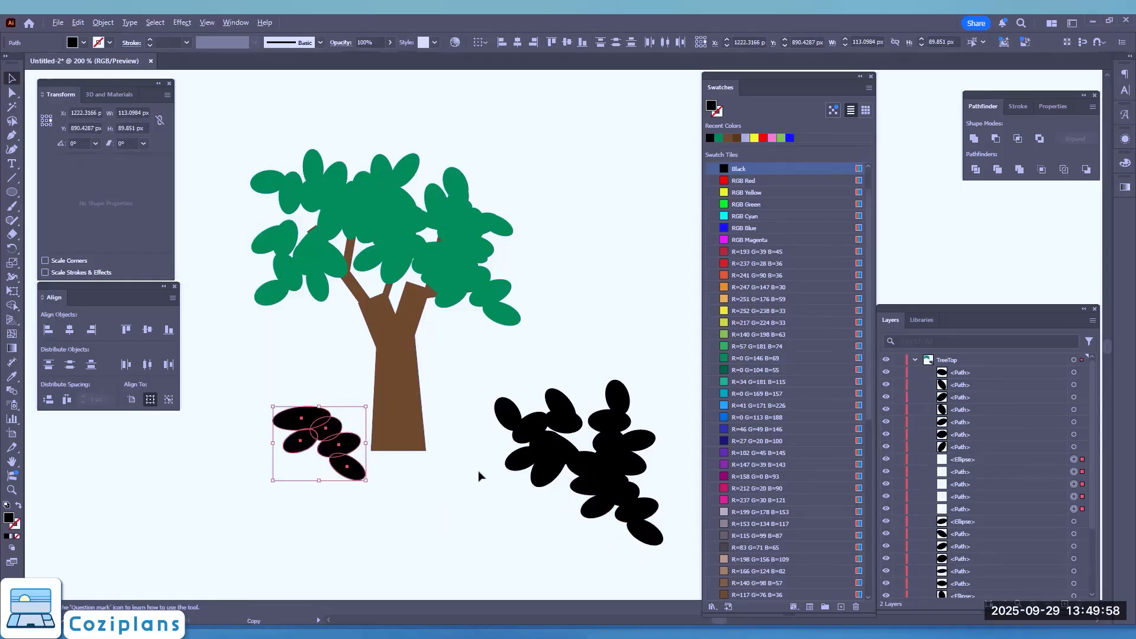
pyautogui.moveTo(312, 410); pyautogui.dragTo(467, 242)
pyautogui.scroll(2, 420, 230)
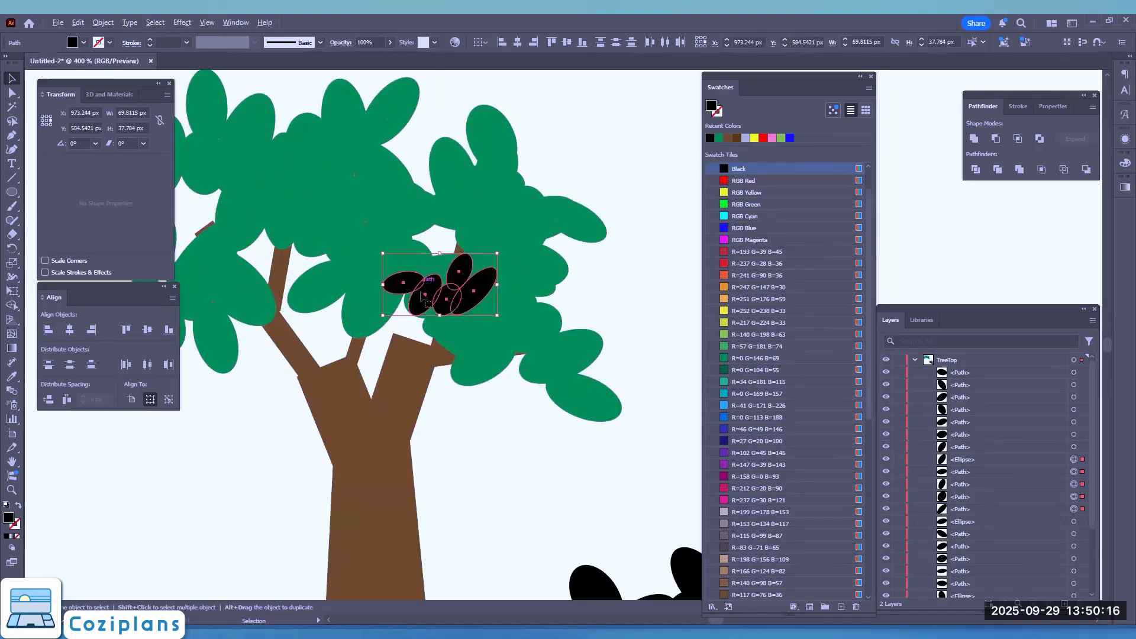
pyautogui.moveTo(431, 303); pyautogui.dragTo(470, 314)
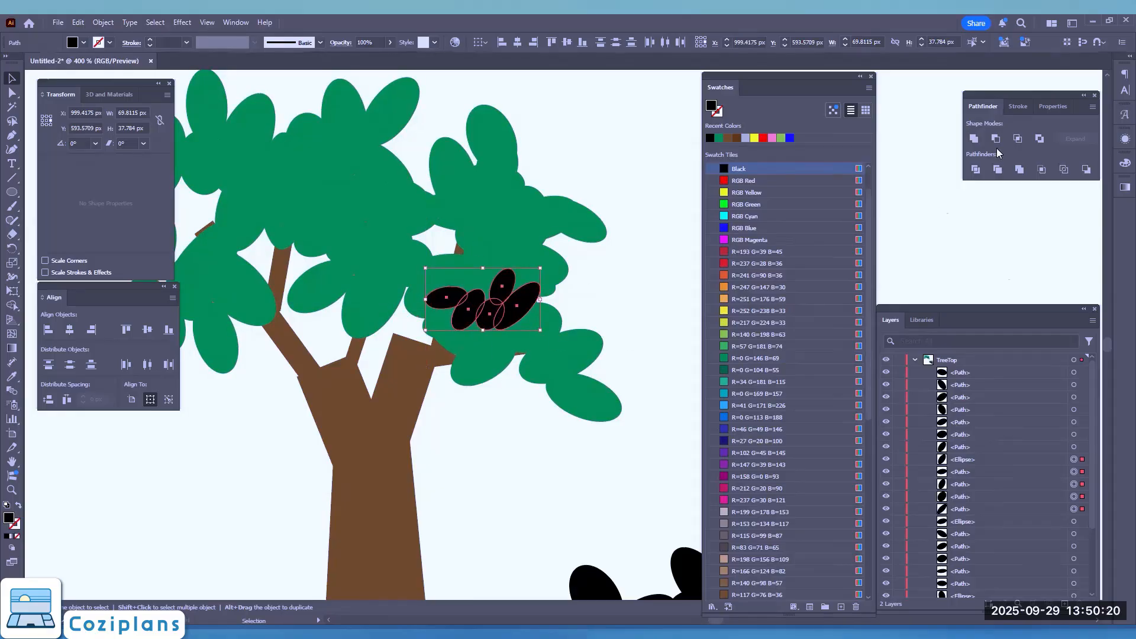
# - Unite the five small black ellipses into one shape and inspect it up close
pyautogui.click(974, 138)
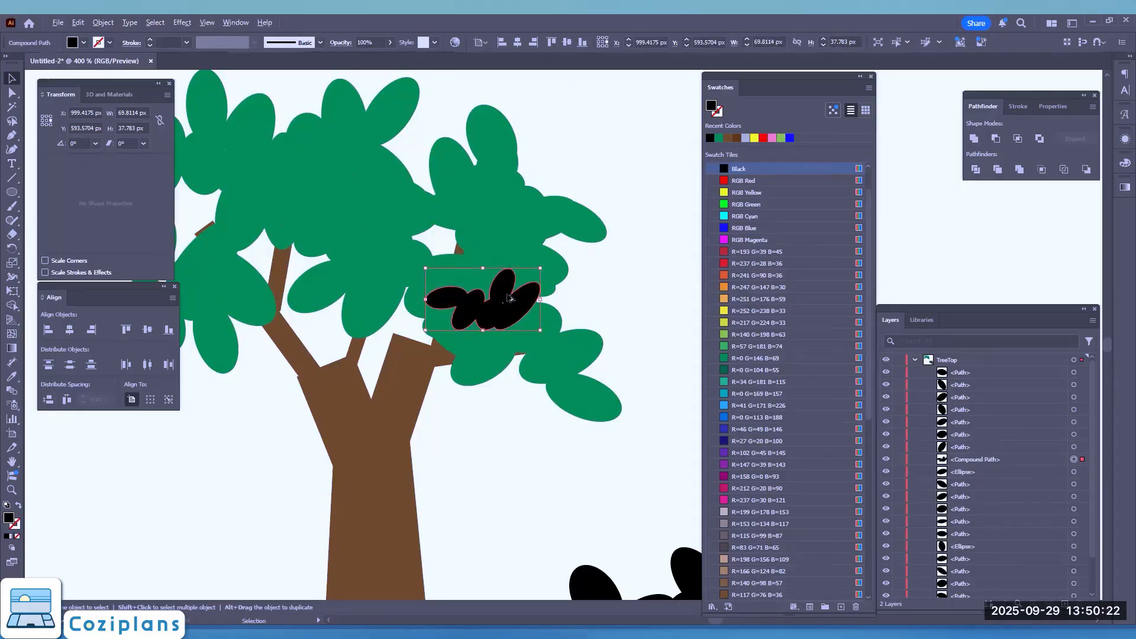
pyautogui.scroll(4, 509, 297)
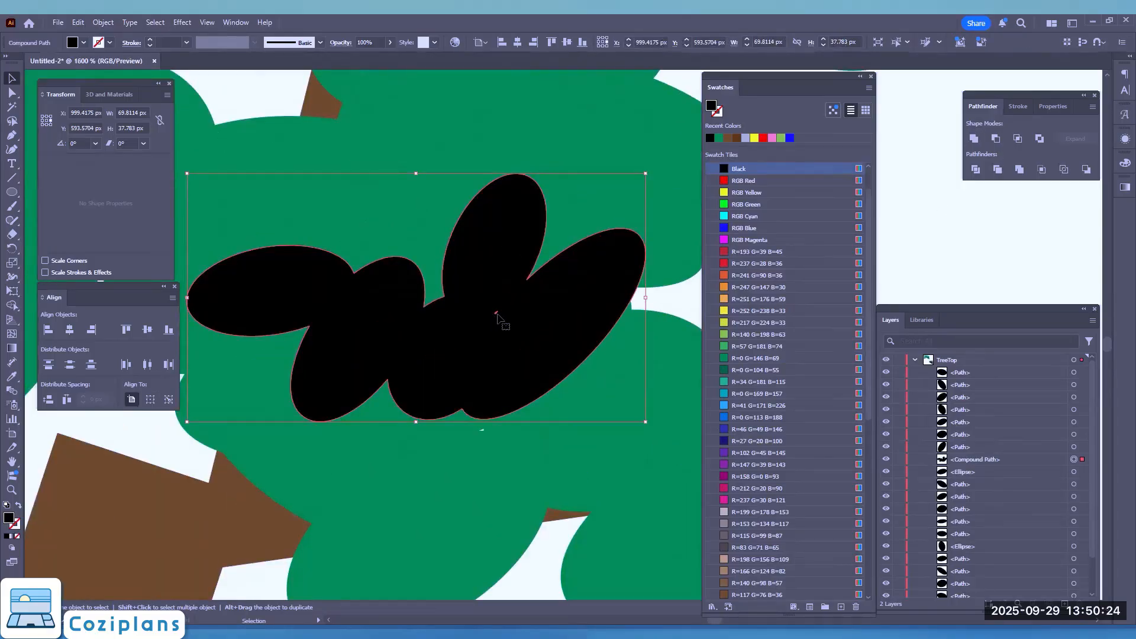
pyautogui.scroll(-5, 497, 320)
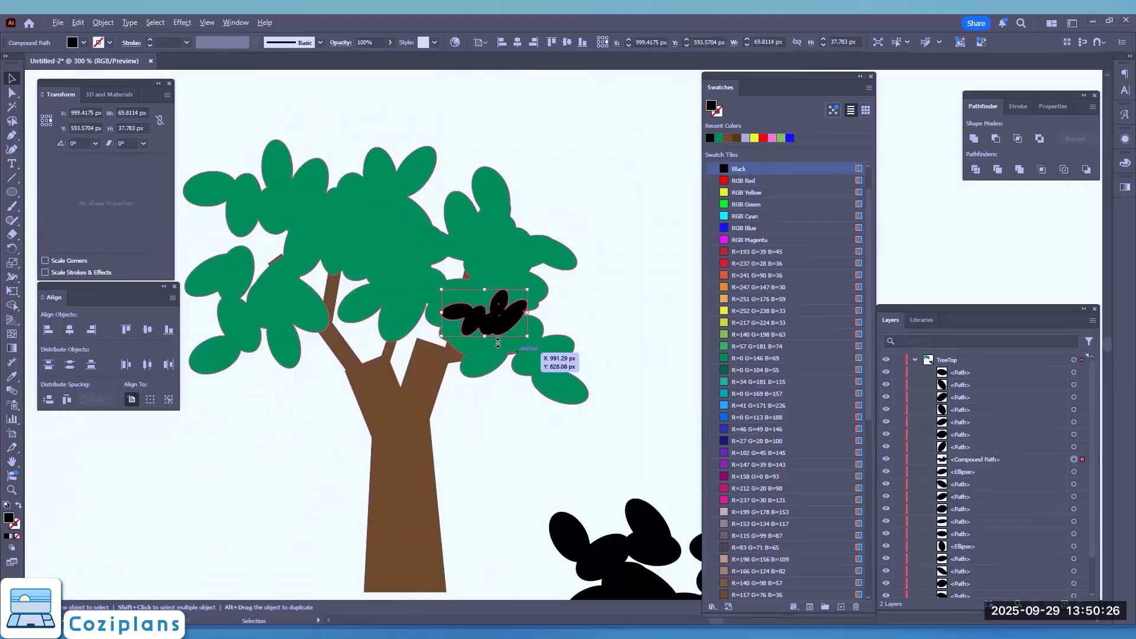
# - Move the small black shape onto the upper central foliage and bring it to the top of the TreeTop layer
pyautogui.scroll(1, 498, 344)
pyautogui.moveTo(491, 370); pyautogui.dragTo(349, 279)
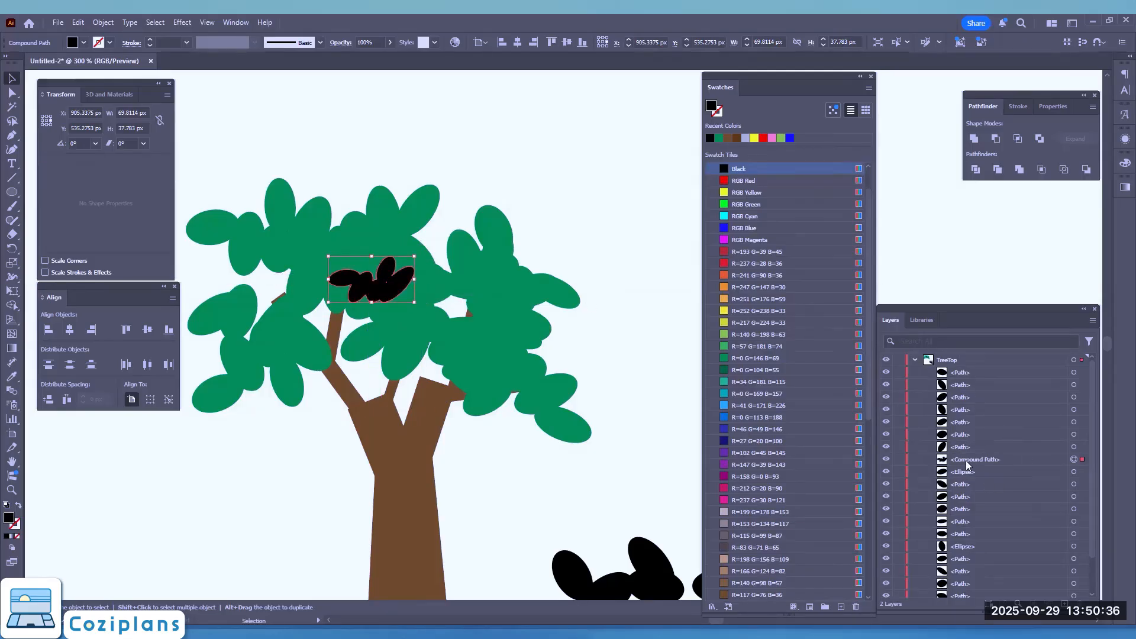
pyautogui.moveTo(969, 464); pyautogui.dragTo(954, 376)
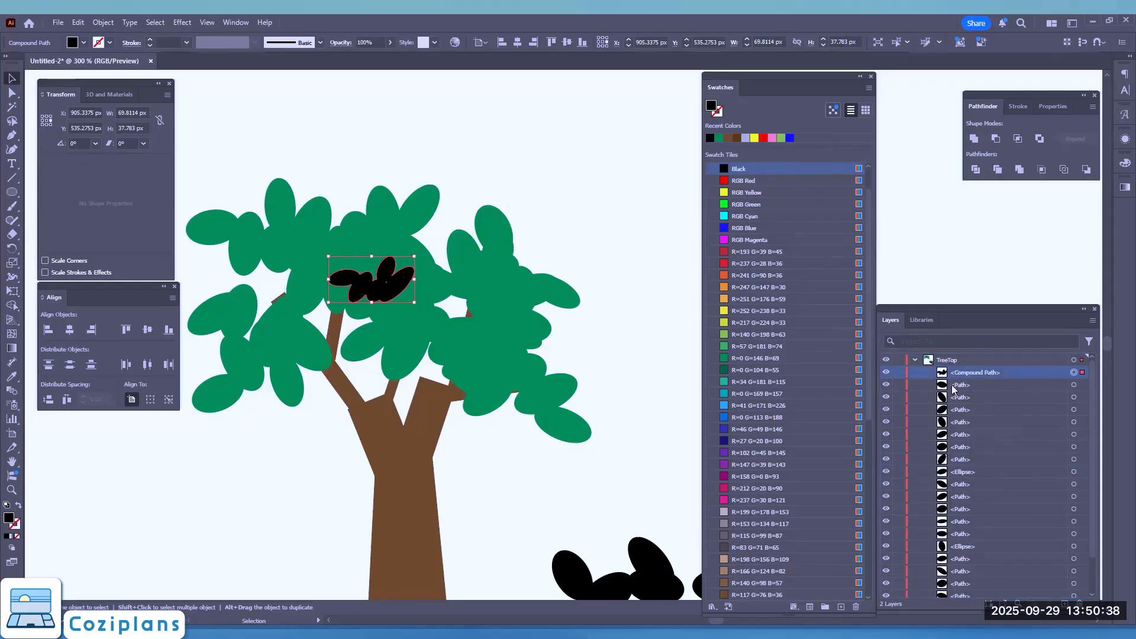
# - Hide the spare TreeTop paths, place the visible green foliage directly below the small black shape in the stacking order, and show TreeTrunk
pyautogui.moveTo(886, 386); pyautogui.dragTo(885, 603)
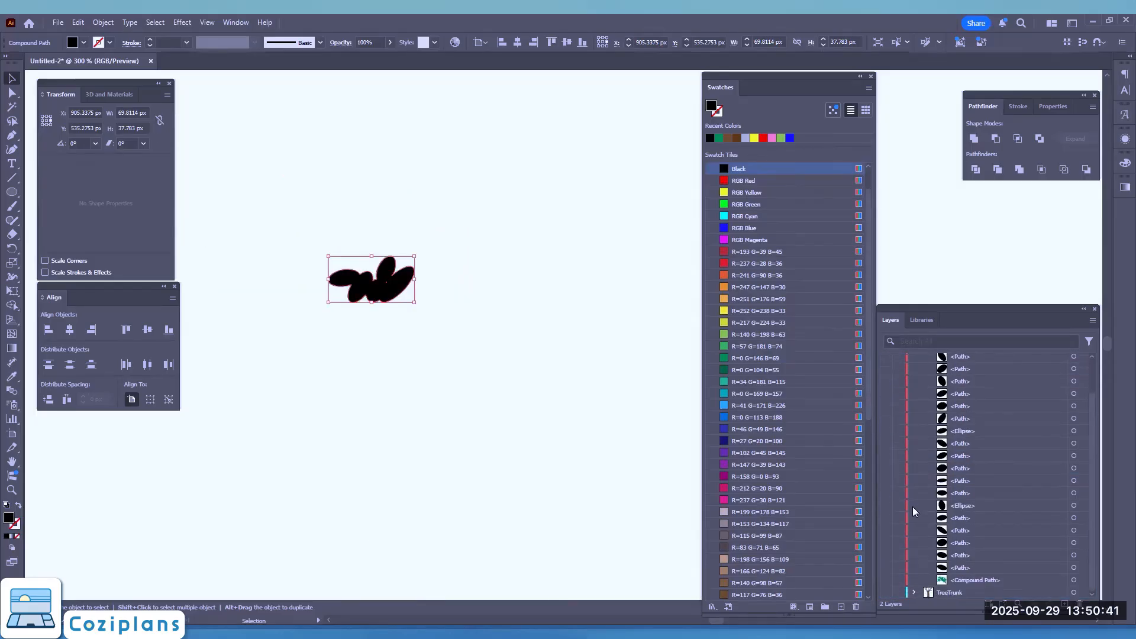
pyautogui.click(886, 580)
pyautogui.moveTo(967, 580); pyautogui.dragTo(965, 383)
pyautogui.scroll(-2, 900, 475)
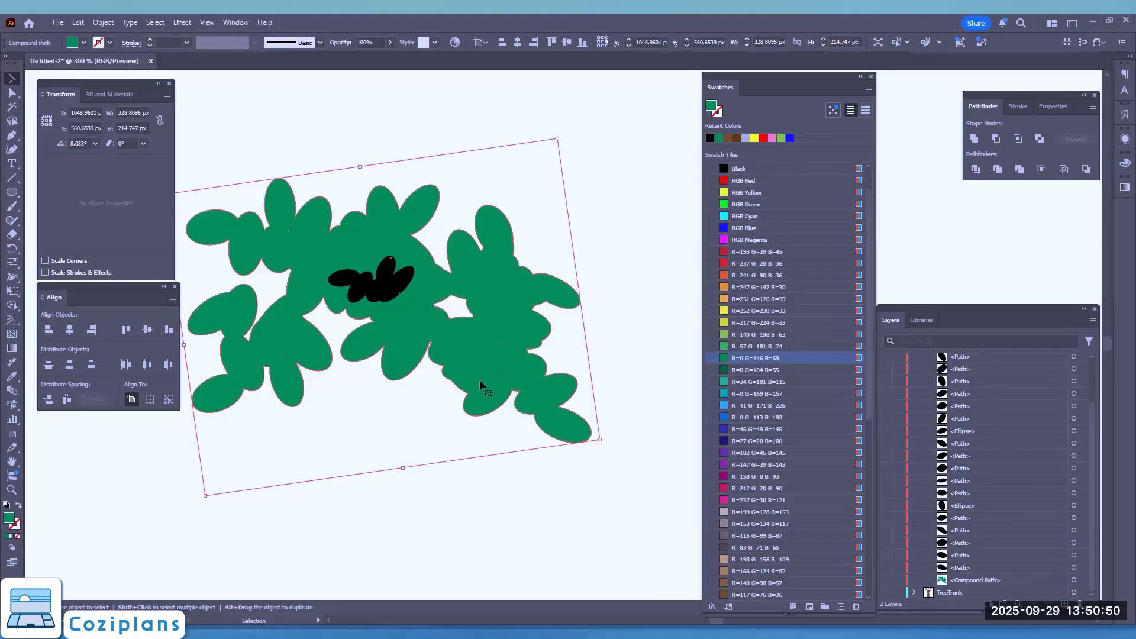
pyautogui.click(886, 593)
pyautogui.scroll(5, 1015, 361)
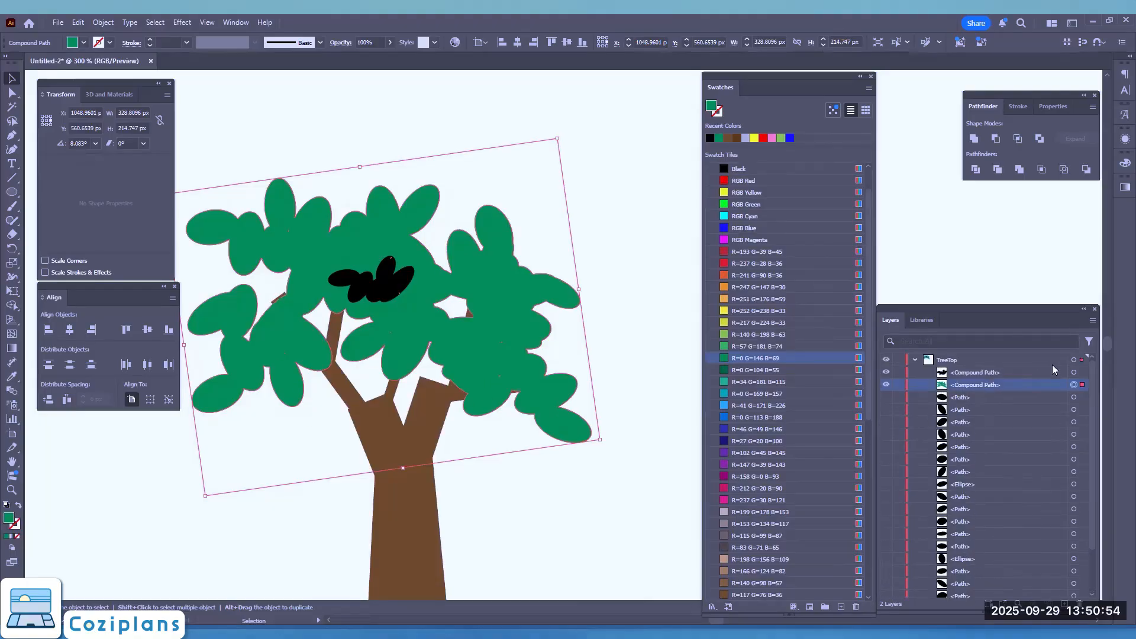
# - Try Minus Back on the small black shape and the green foliage, and undo it
pyautogui.click(1080, 373)
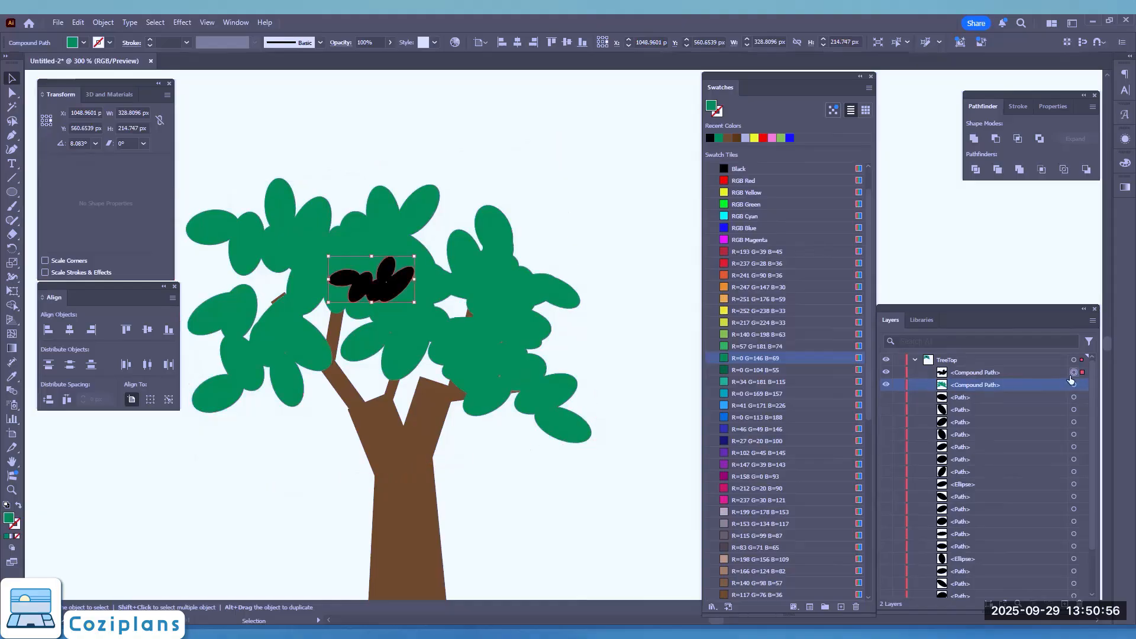
pyautogui.keyDown('shift'); pyautogui.click(1079, 385); pyautogui.keyUp('shift')
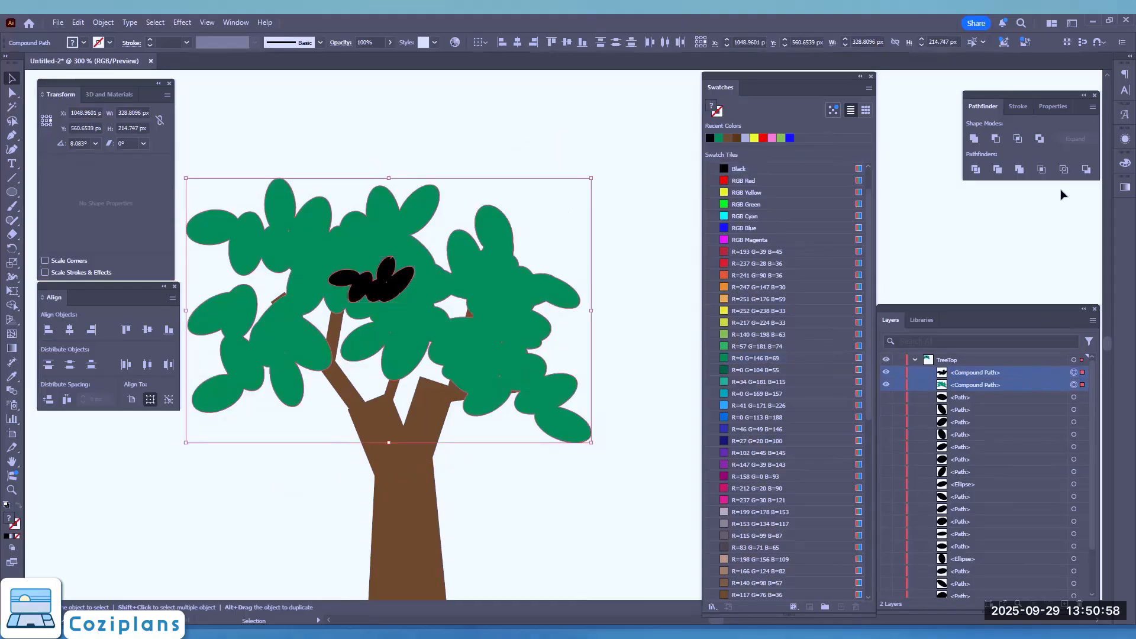
pyautogui.click(1087, 169)
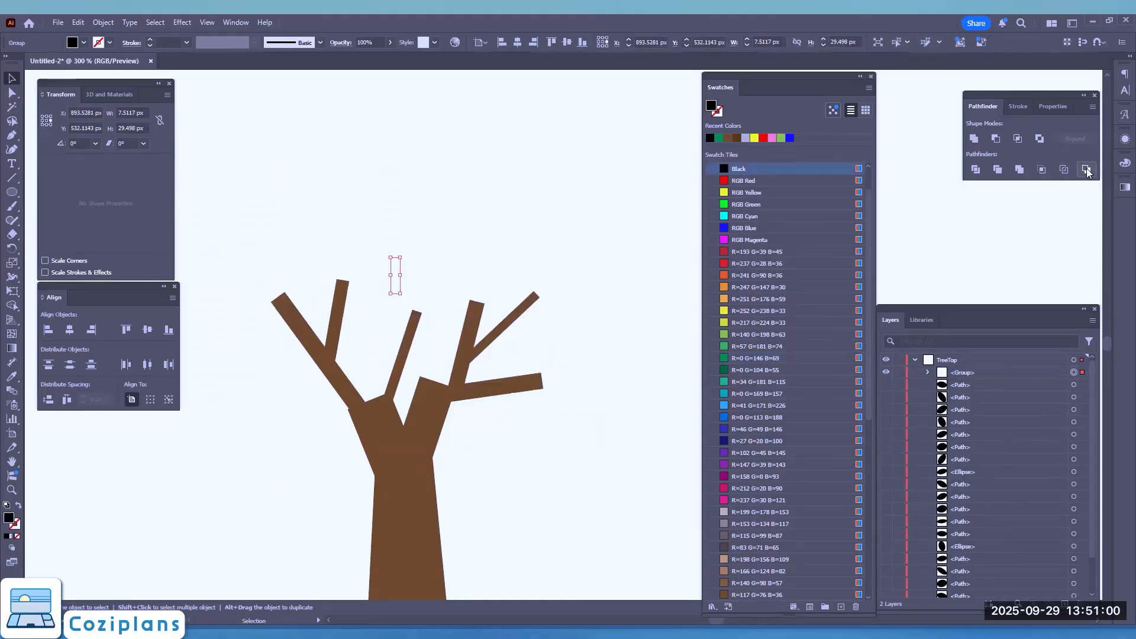
pyautogui.hotkey('ctrl', 'z')
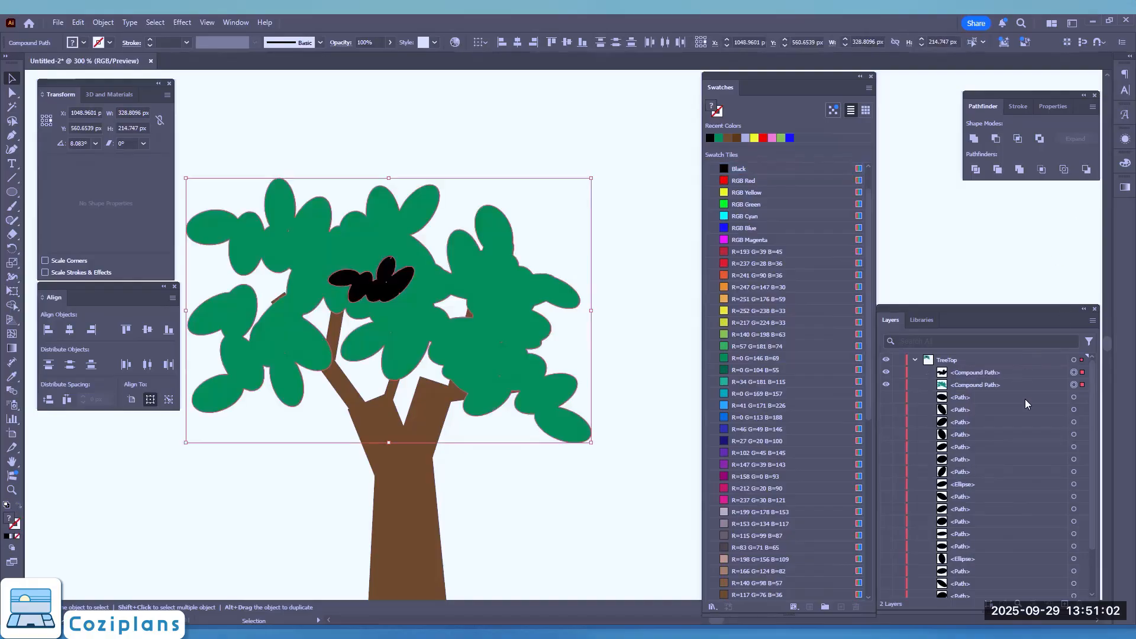
# - Cut the small black shape out of the green foliage with Minus Front and deselect the result
pyautogui.click(1000, 383)
pyautogui.keyDown('shift'); pyautogui.click(995, 374); pyautogui.keyUp('shift')
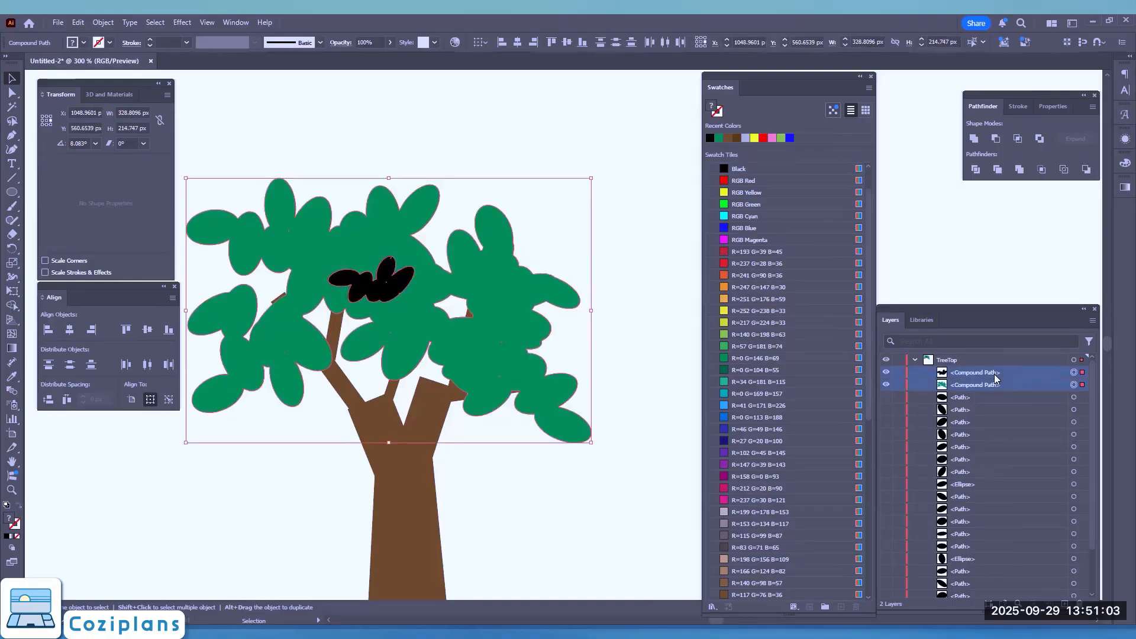
pyautogui.click(996, 139)
pyautogui.scroll(-2, 481, 320)
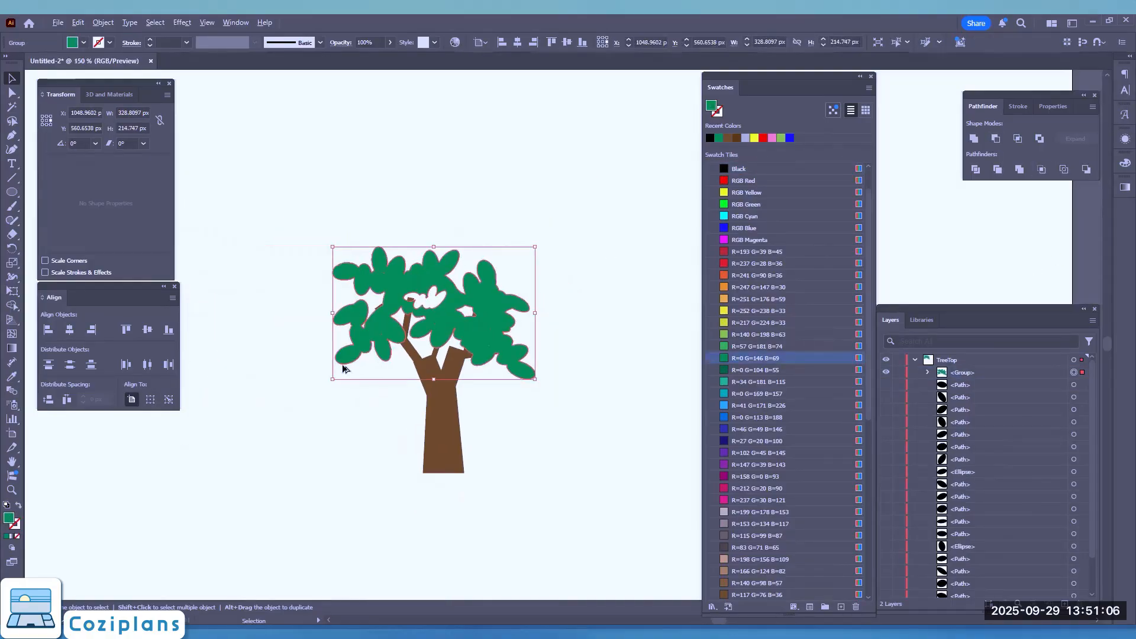
pyautogui.scroll(1, 404, 260)
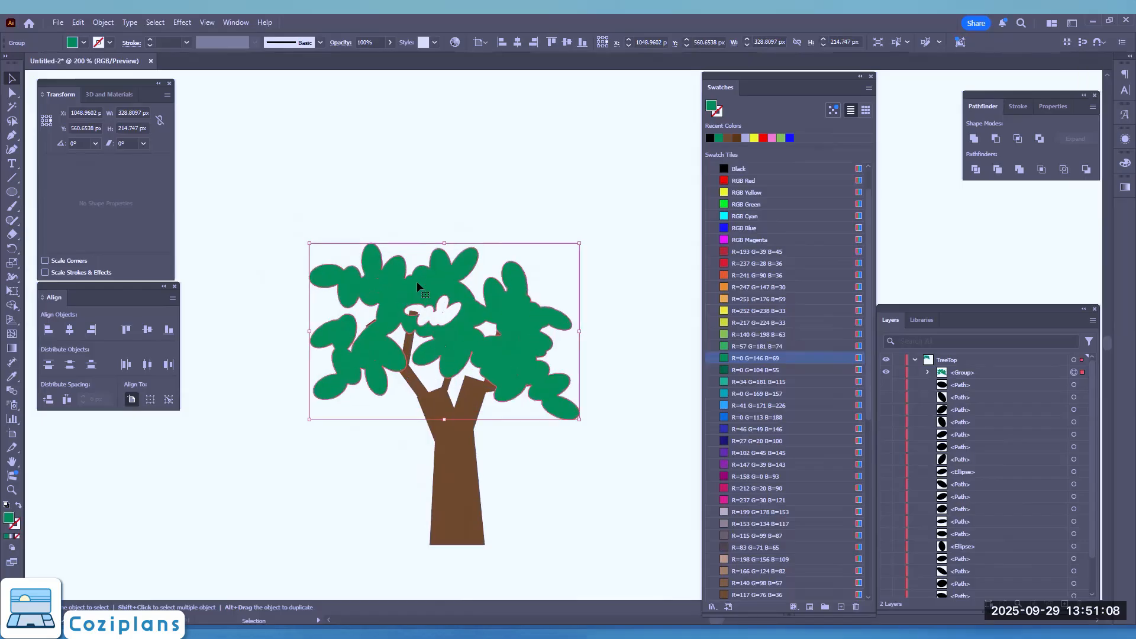
pyautogui.click(365, 434)
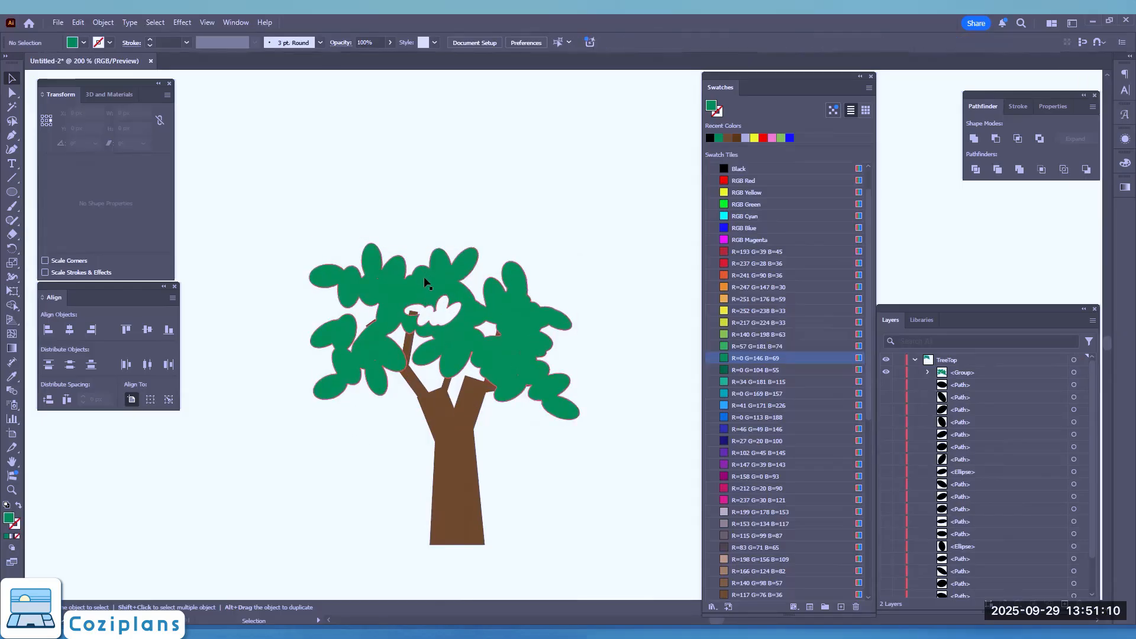
# - Isolate the foliage group and convert the anchor in the cutout's lower left notch to a smooth point with vertical handles
pyautogui.scroll(1, 422, 281)
pyautogui.scroll(1, 420, 321)
pyautogui.scroll(5, 490, 393)
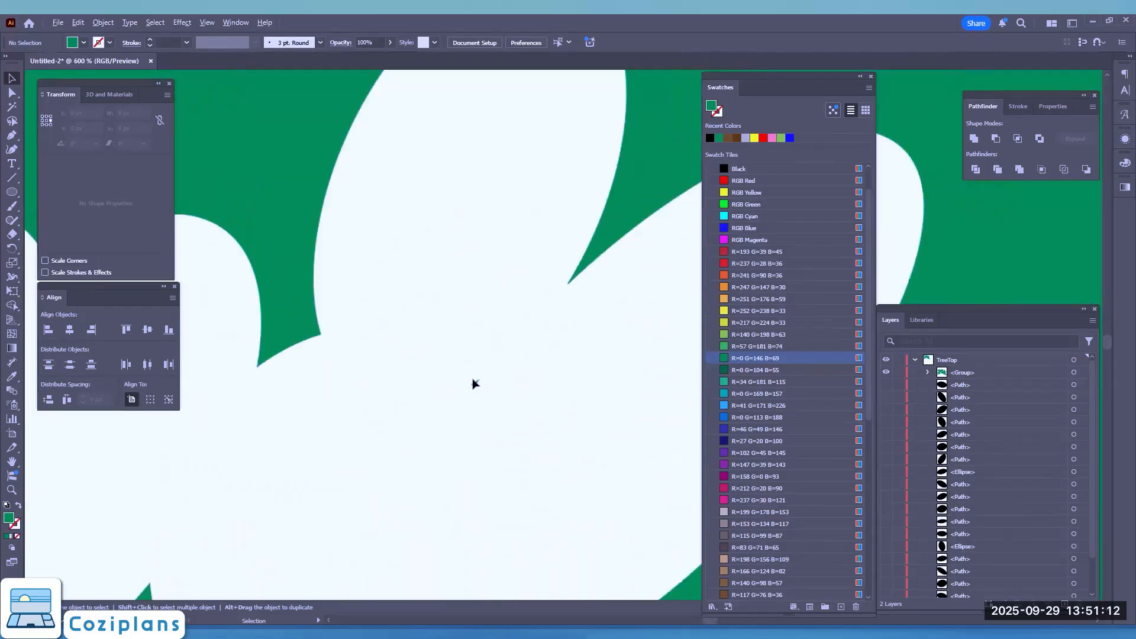
pyautogui.scroll(2, 477, 390)
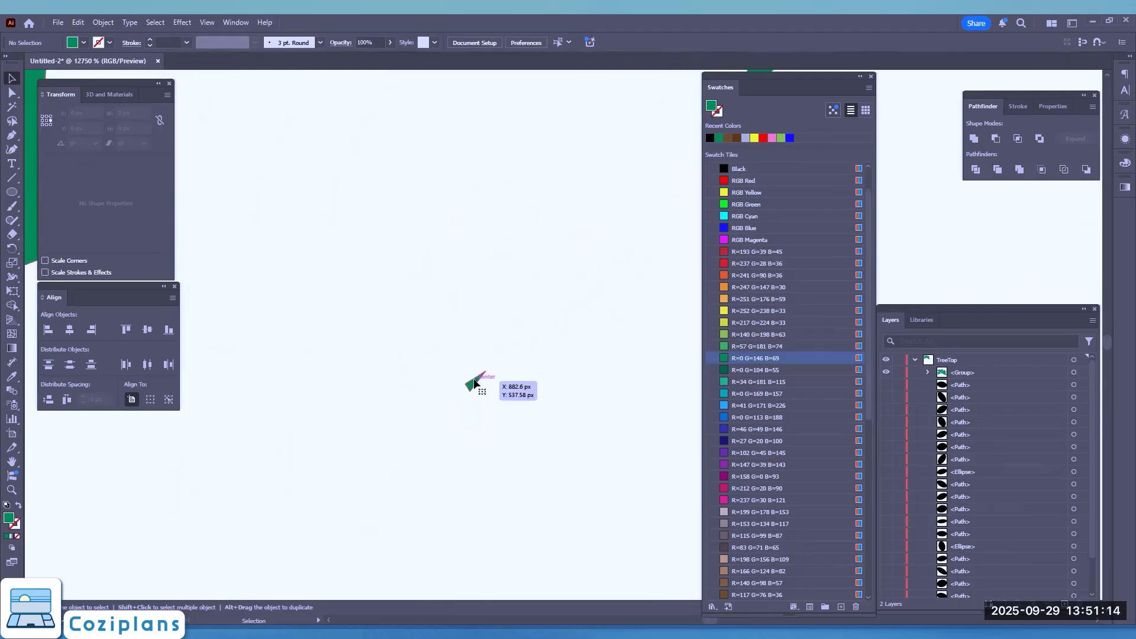
pyautogui.doubleClick(475, 383)
pyautogui.scroll(-6, 503, 358)
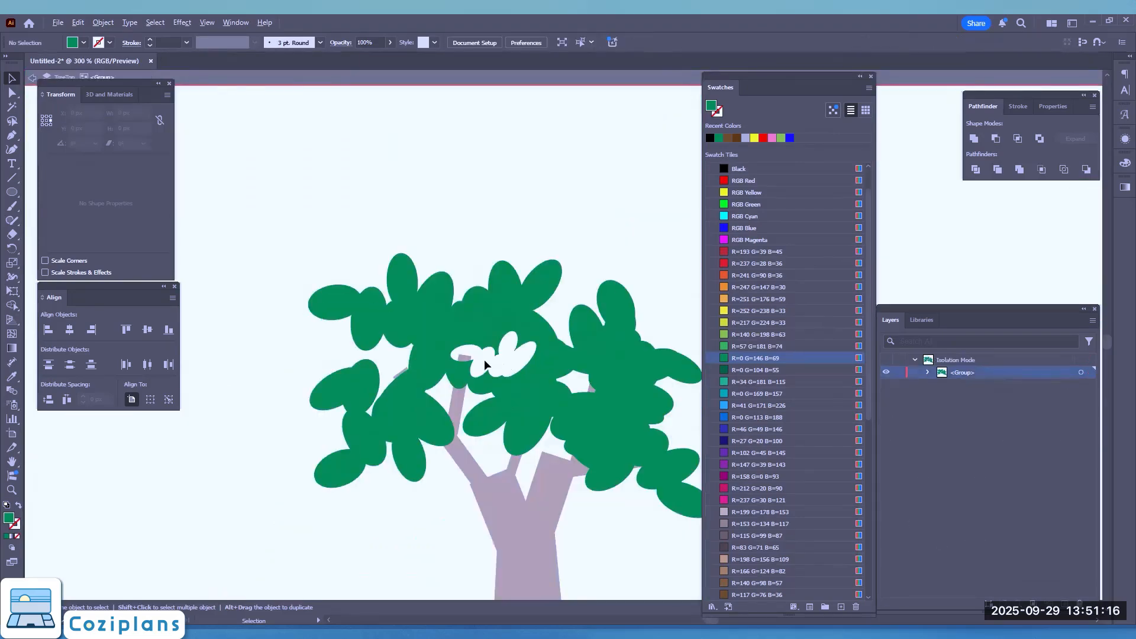
pyautogui.scroll(2, 484, 360)
pyautogui.scroll(1, 499, 387)
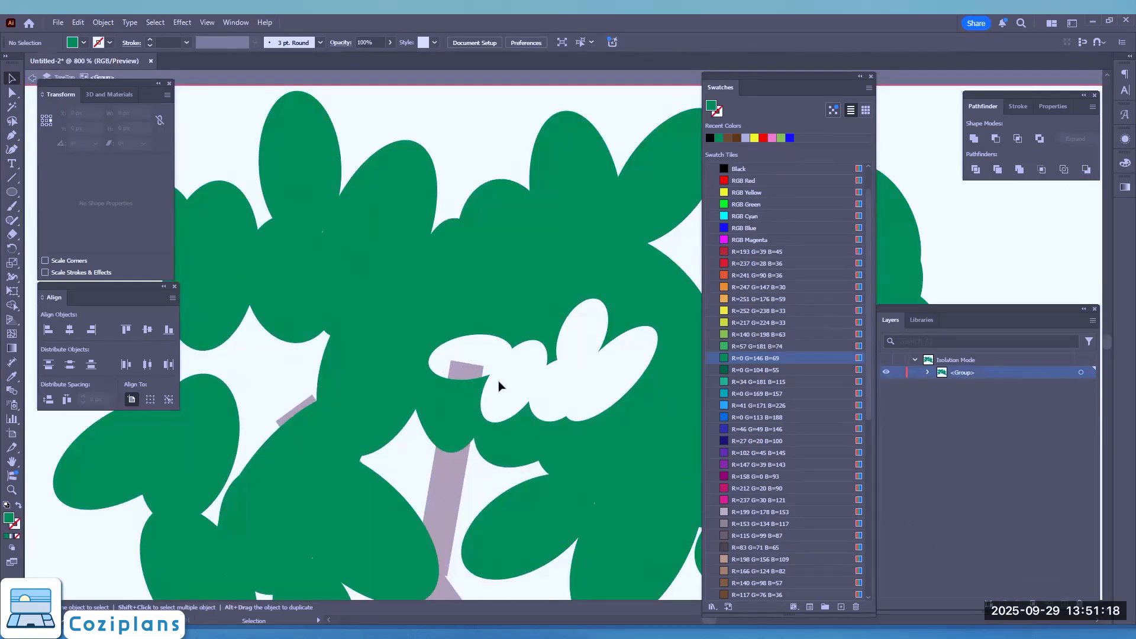
pyautogui.hotkey('shift', 'c')
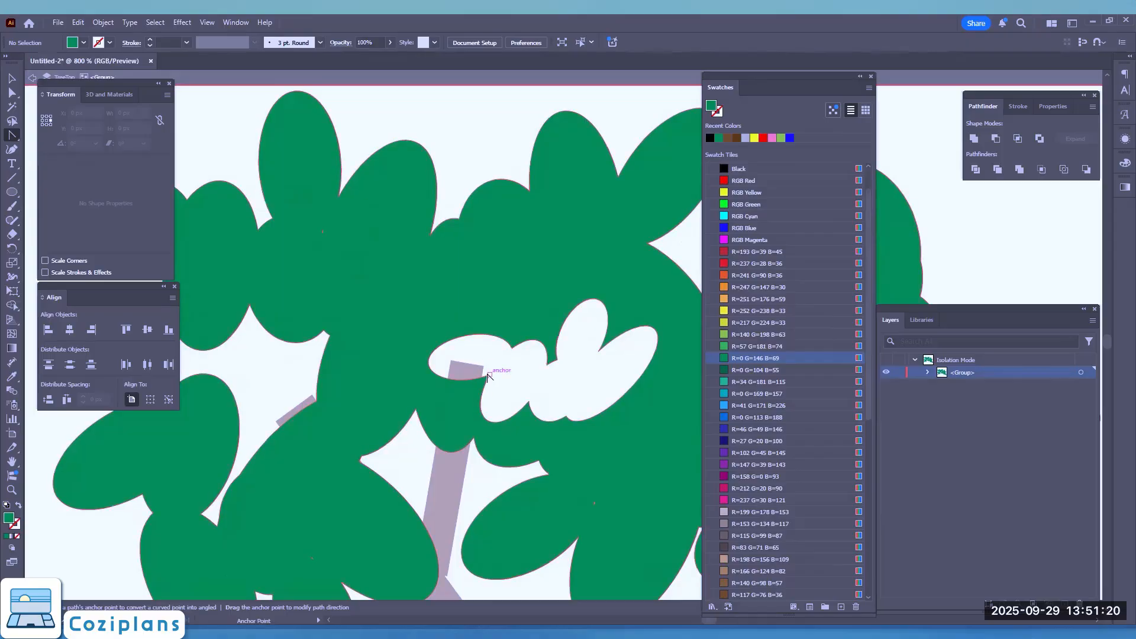
pyautogui.moveTo(490, 375); pyautogui.dragTo(490, 352)
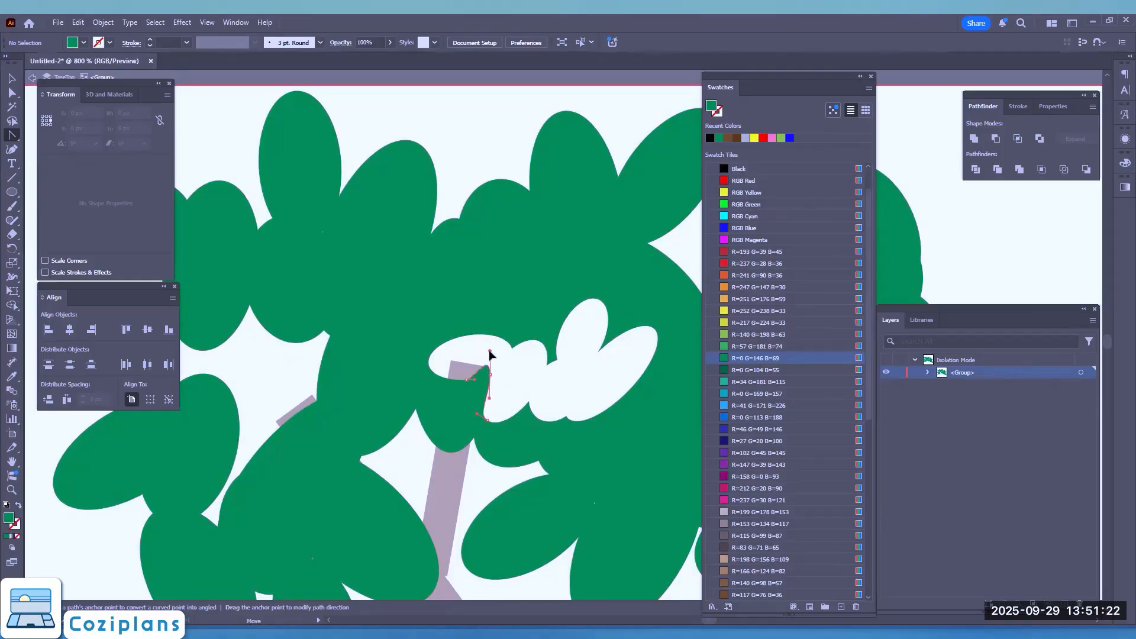
# - Move two cutout anchors to thin its left leaf and pinch the gap between its middle leaves, and exit isolation mode
pyautogui.press('a')
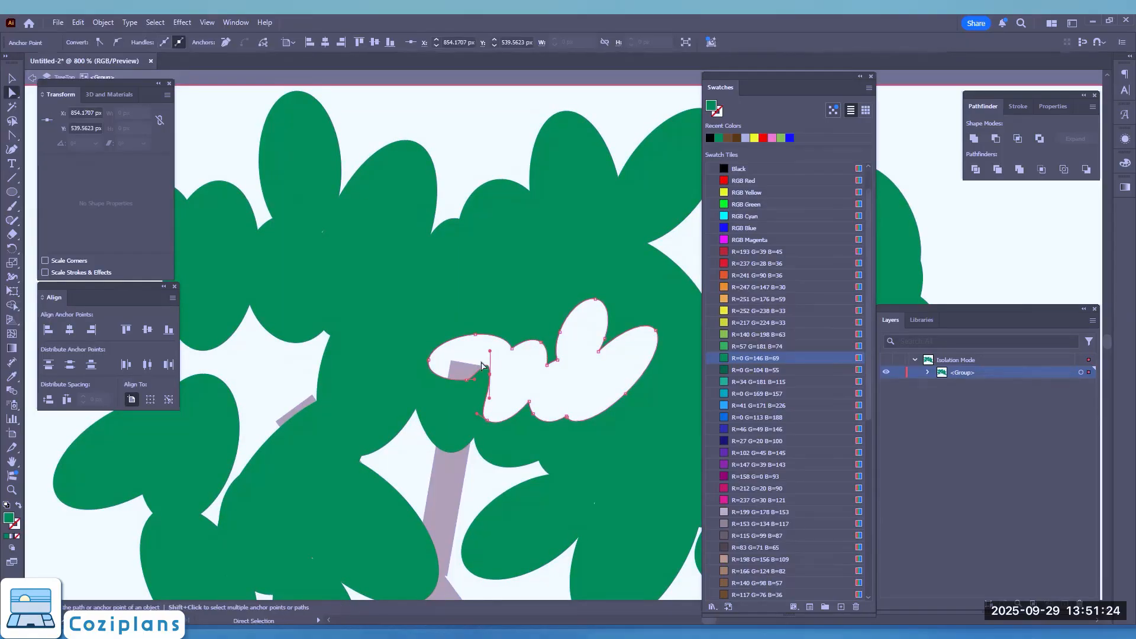
pyautogui.moveTo(469, 379); pyautogui.dragTo(451, 360)
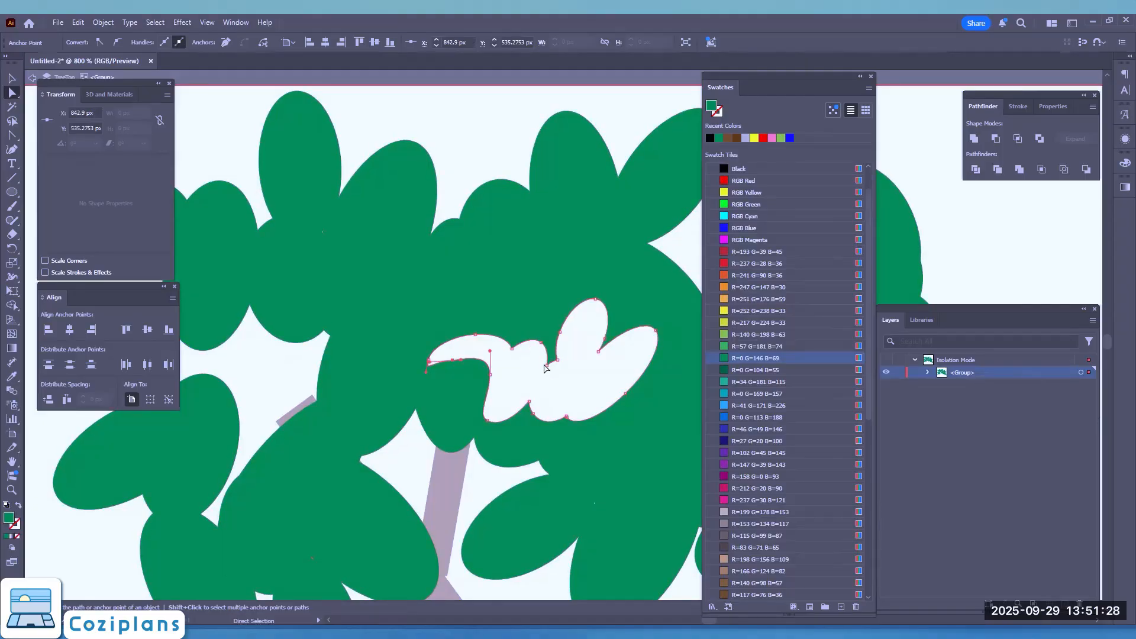
pyautogui.moveTo(547, 366); pyautogui.dragTo(532, 393)
pyautogui.hotkey('ctrl', '1')
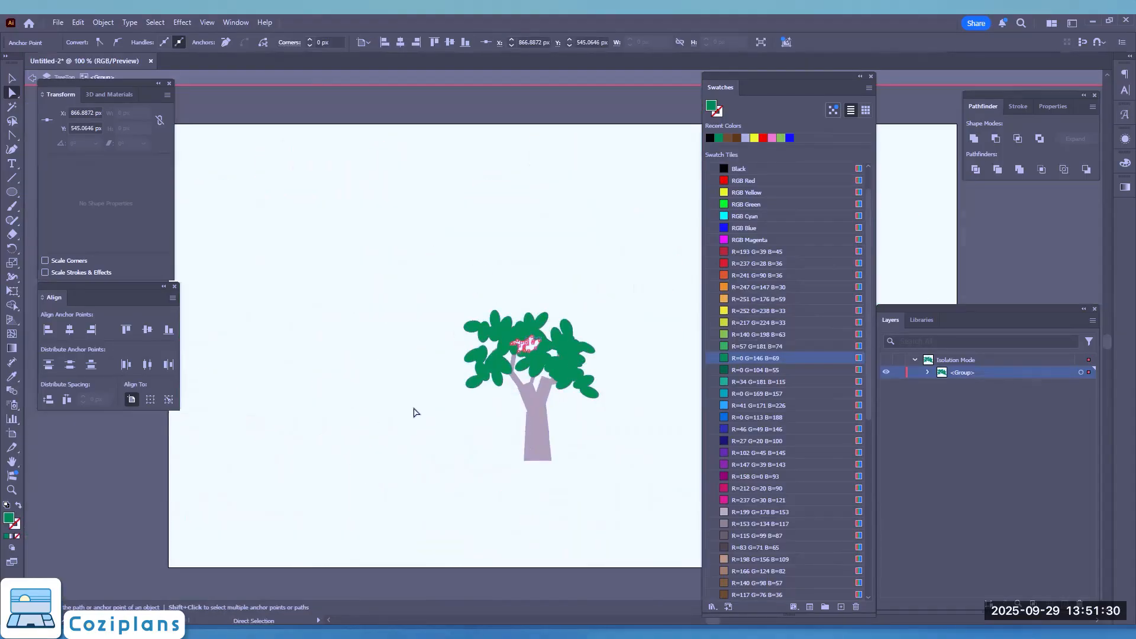
pyautogui.click(414, 409)
pyautogui.scroll(-3, 582, 338)
pyautogui.scroll(3, 580, 290)
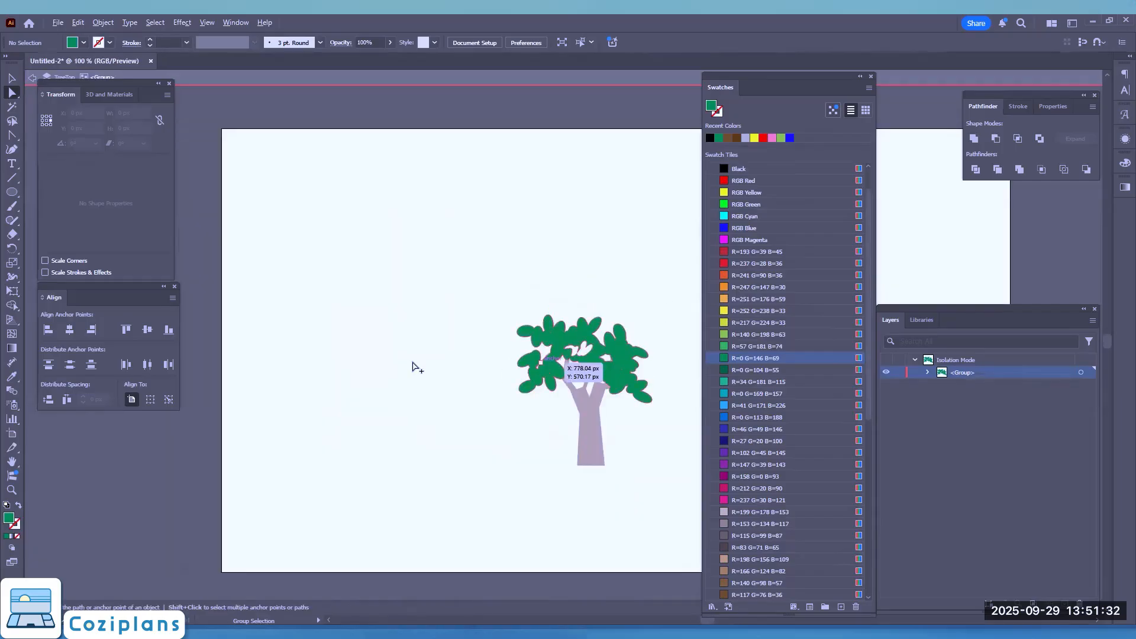
pyautogui.scroll(5, 589, 336)
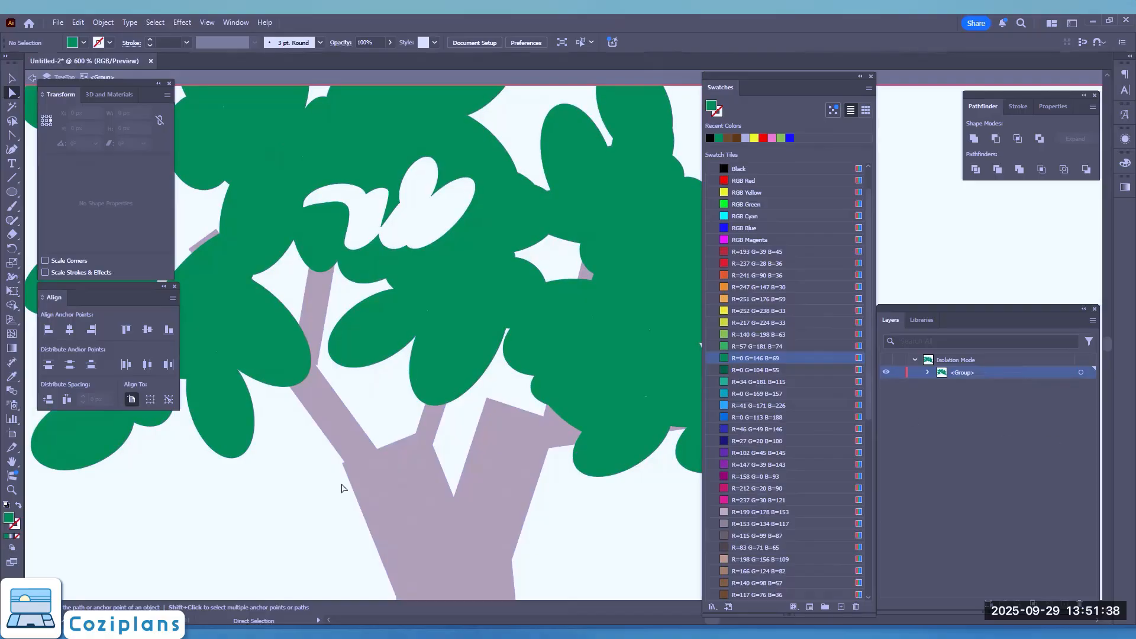
pyautogui.press('Escape')
pyautogui.scroll(-5, 476, 472)
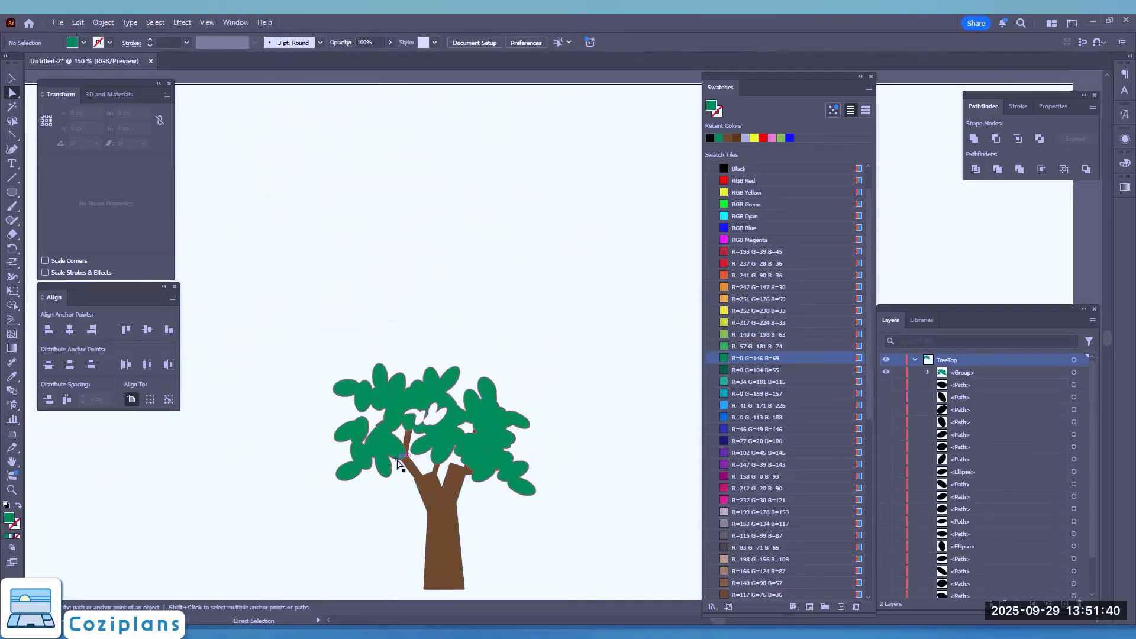
# - Duplicate the green foliage group about 14 px to the left and 70 px down over the trunk
pyautogui.press('a')
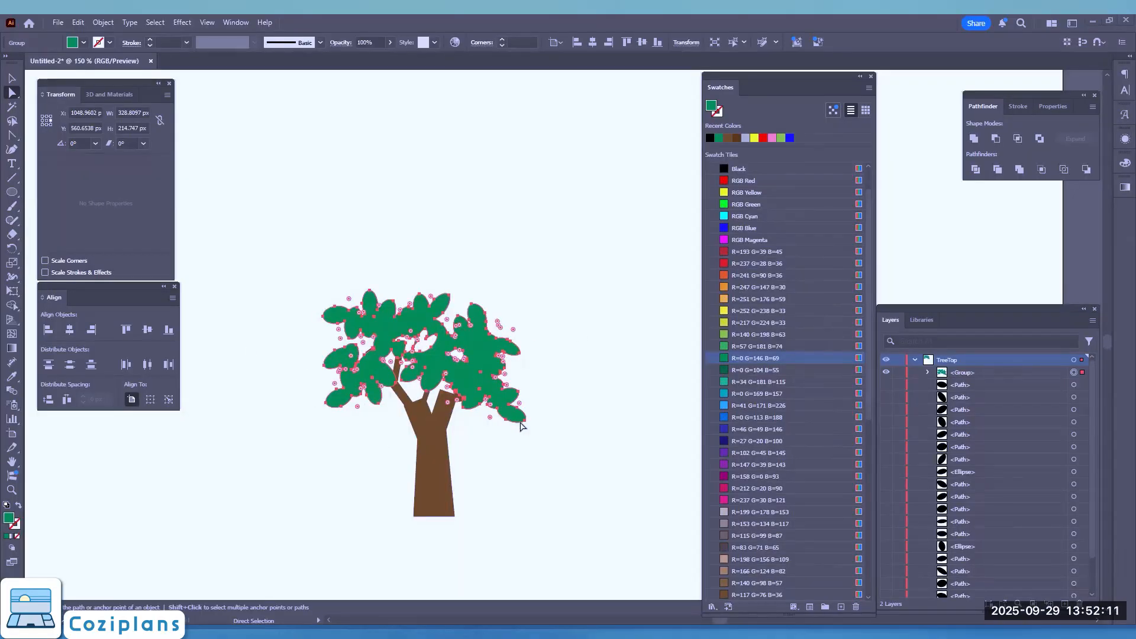
pyautogui.scroll(2, 391, 373)
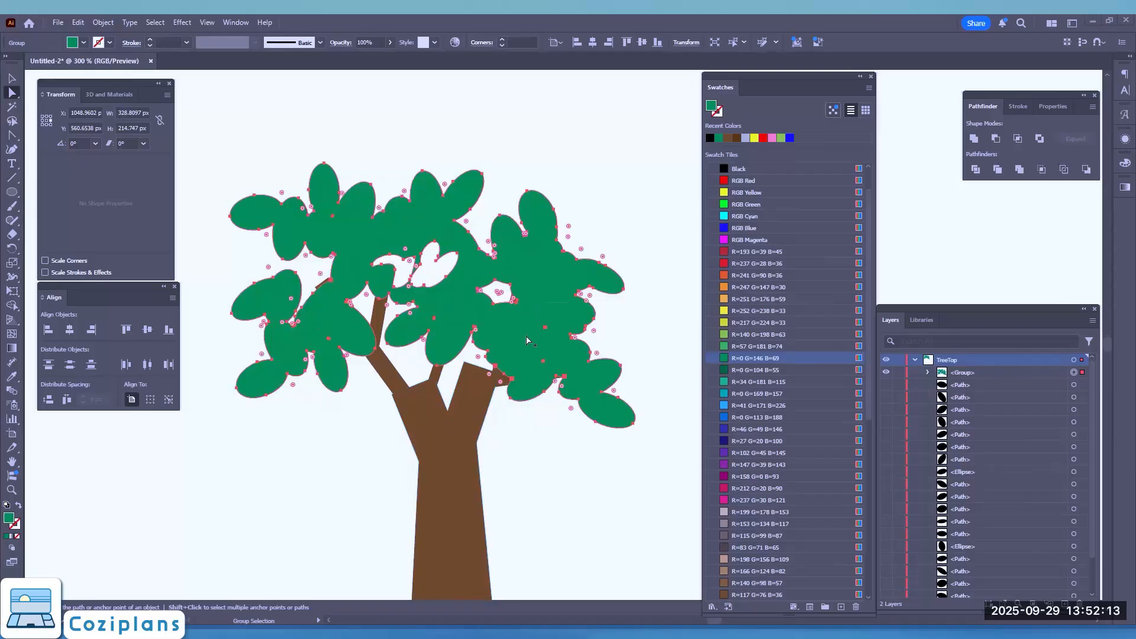
pyautogui.moveTo(516, 333); pyautogui.dragTo(497, 420)
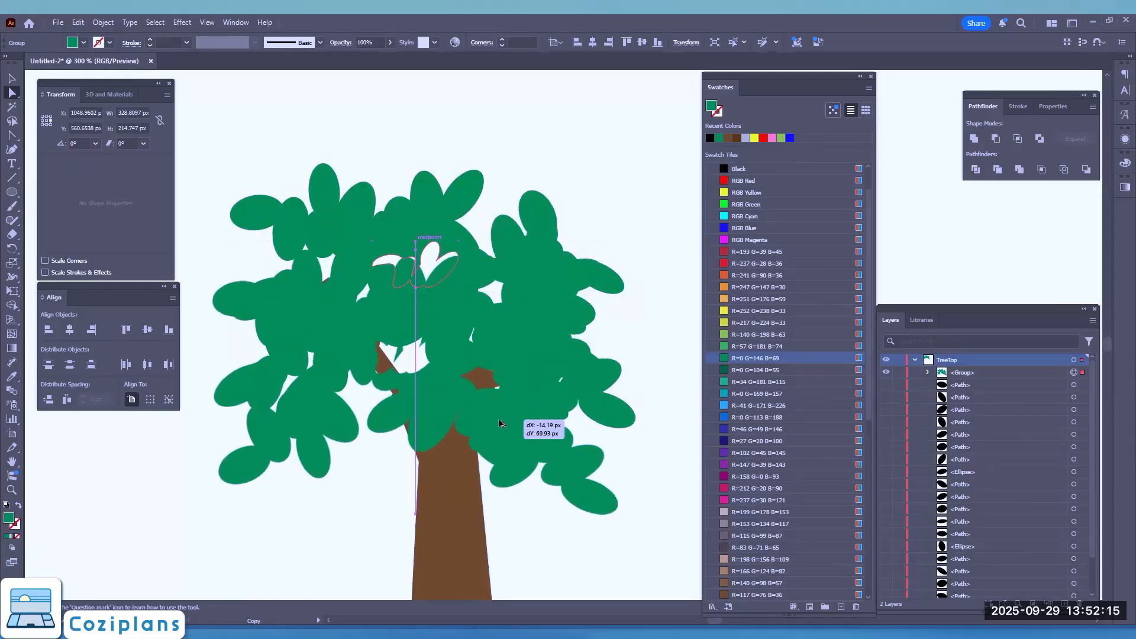
pyautogui.scroll(-3, 352, 324)
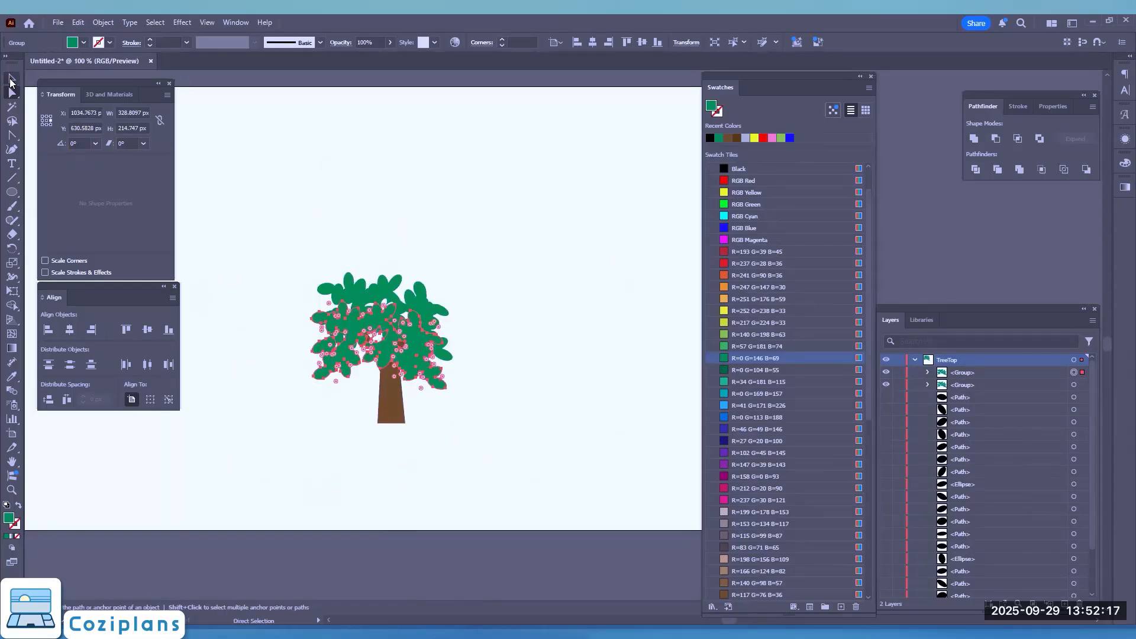
# - Mirror the foliage copy horizontally about its centre and narrow it to about 279 px wide
pyautogui.click(10, 79)
pyautogui.scroll(1, 325, 324)
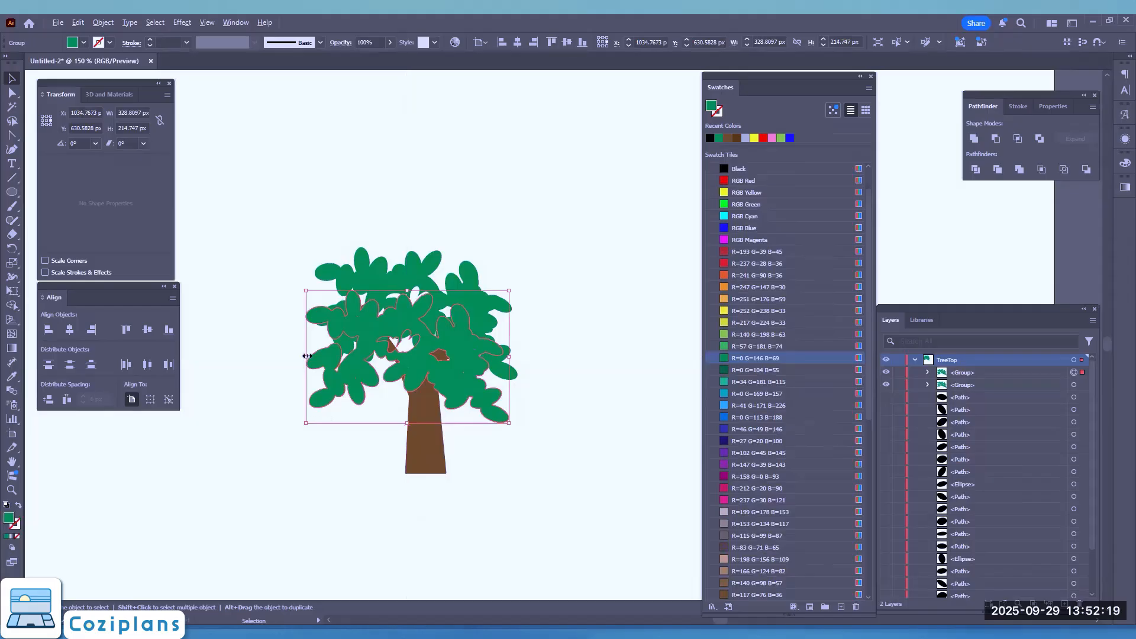
pyautogui.moveTo(307, 356); pyautogui.dragTo(494, 357)
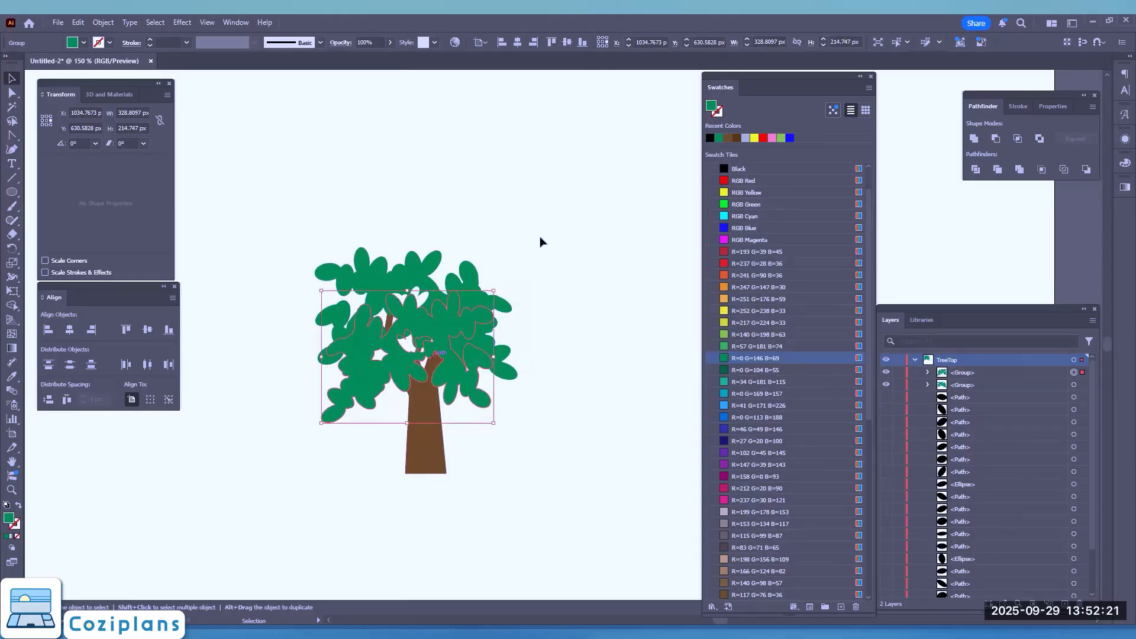
pyautogui.scroll(1, 387, 330)
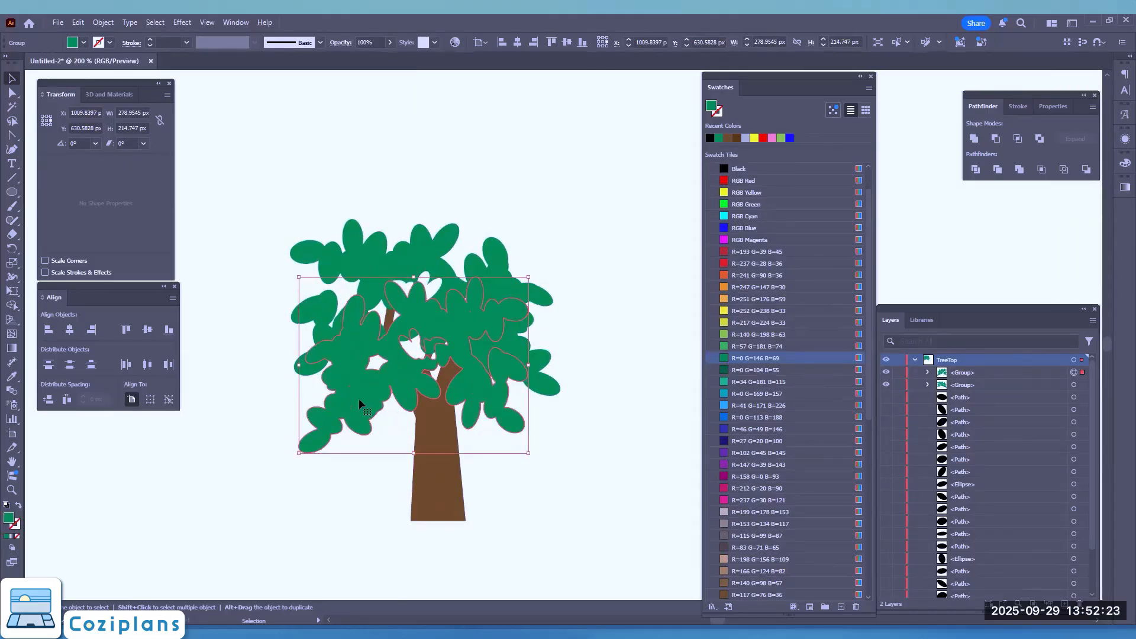
pyautogui.moveTo(359, 399); pyautogui.dragTo(497, 86)
pyautogui.moveTo(434, 243); pyautogui.dragTo(528, 329)
pyautogui.press('Delete')
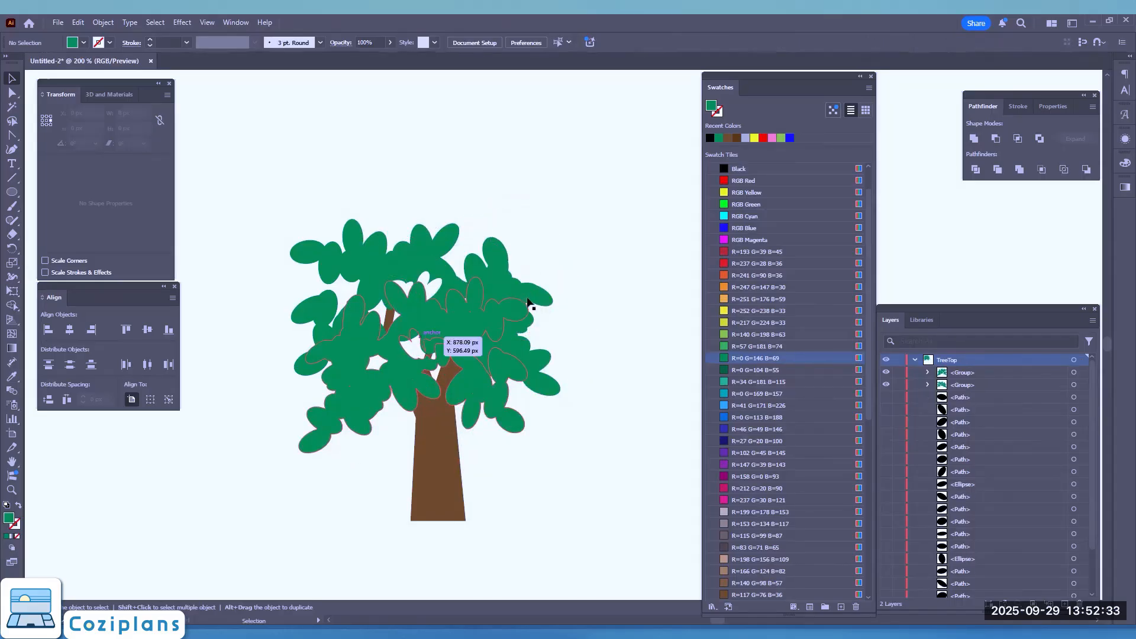
# - Select the whole tree, including both foliage groups and the trunk, fill it with black, and deselect it
pyautogui.click(486, 334)
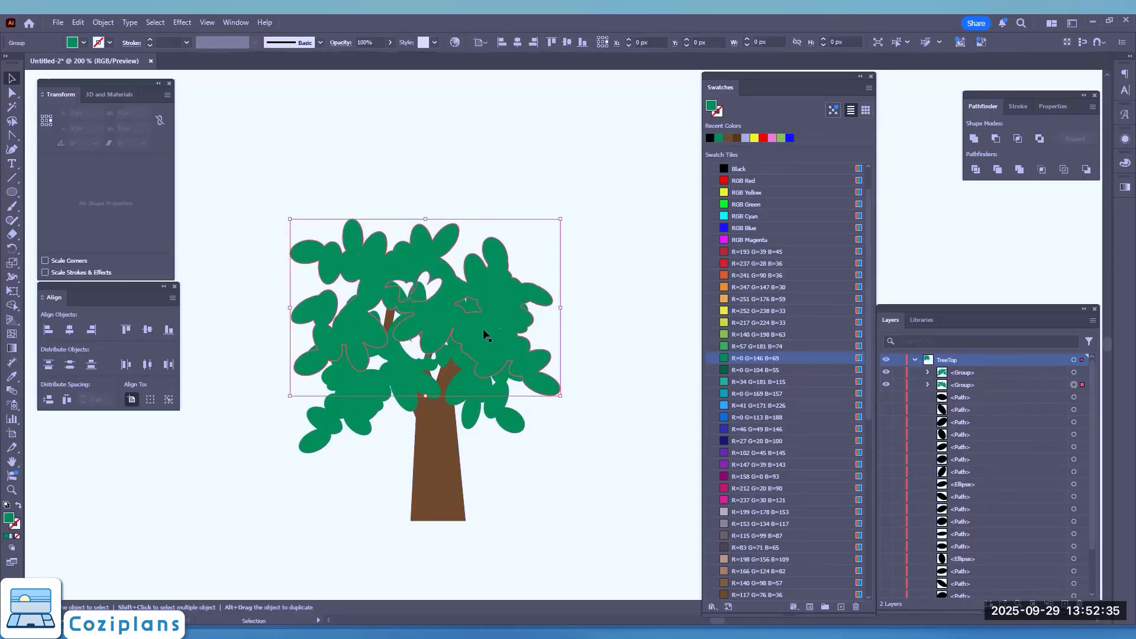
pyautogui.scroll(-3, 519, 333)
pyautogui.scroll(1, 566, 286)
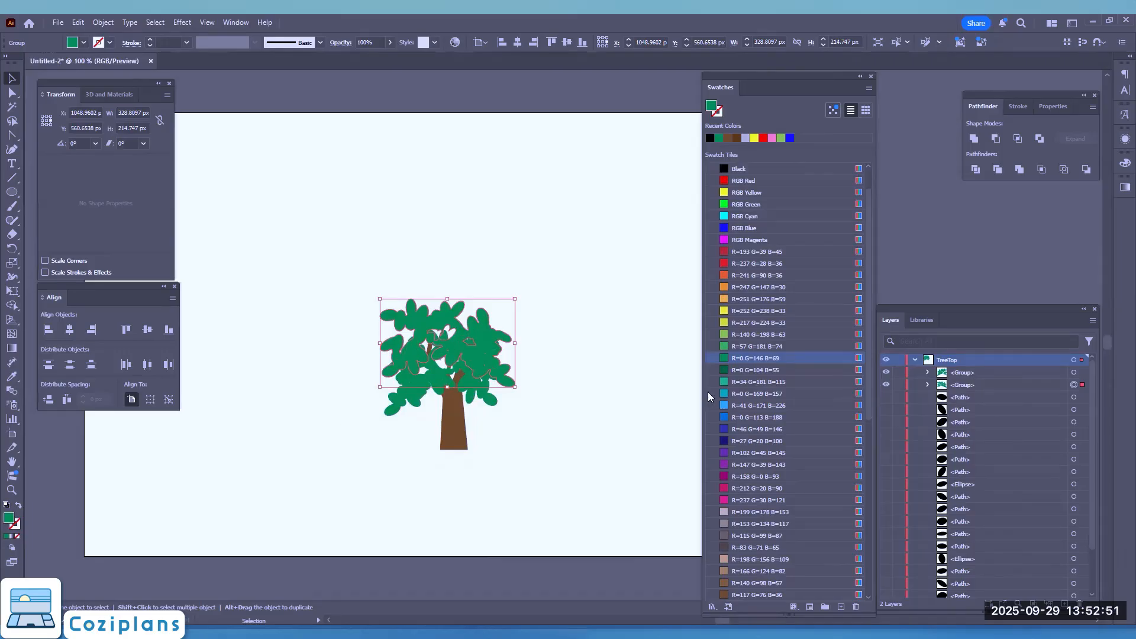
pyautogui.moveTo(337, 243); pyautogui.dragTo(568, 485)
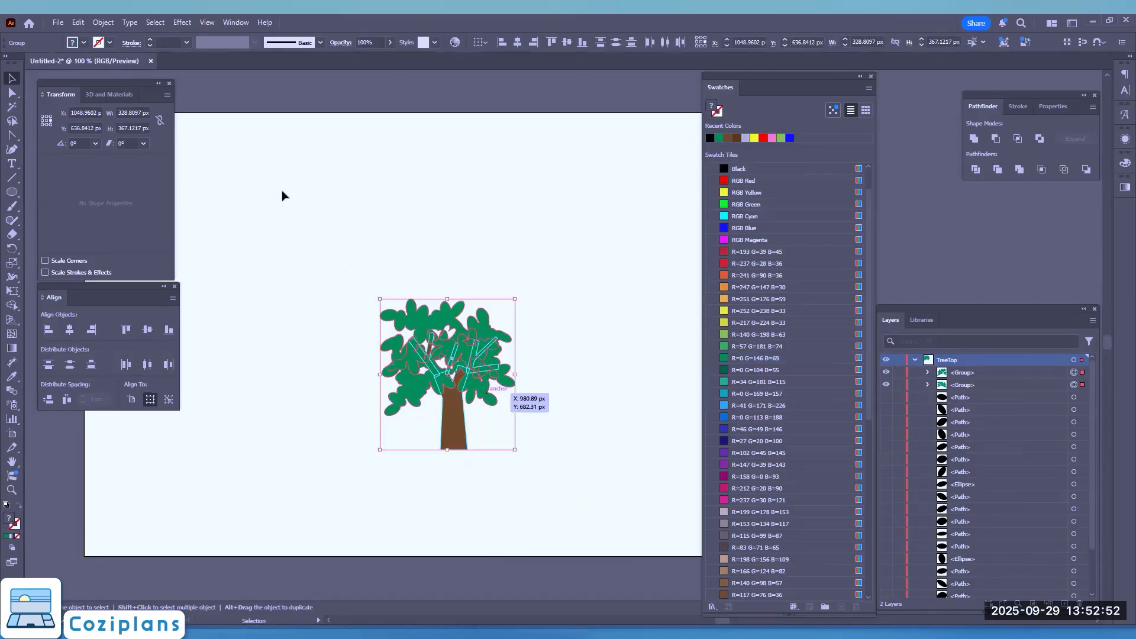
pyautogui.click(84, 42)
pyautogui.click(7, 99)
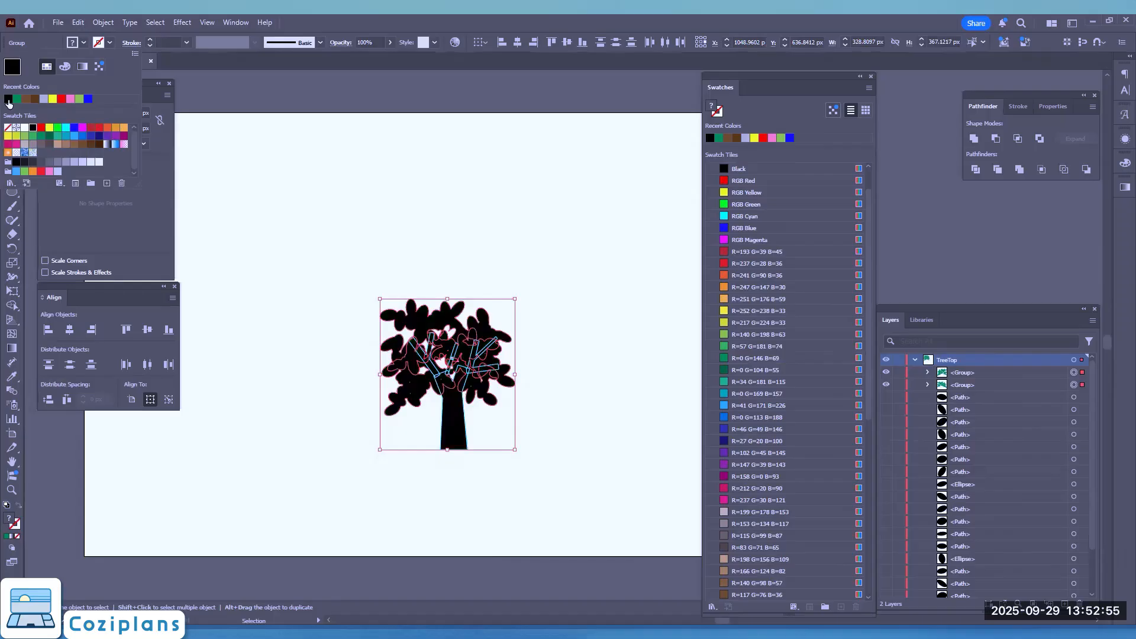
pyautogui.click(342, 297)
pyautogui.click(315, 298)
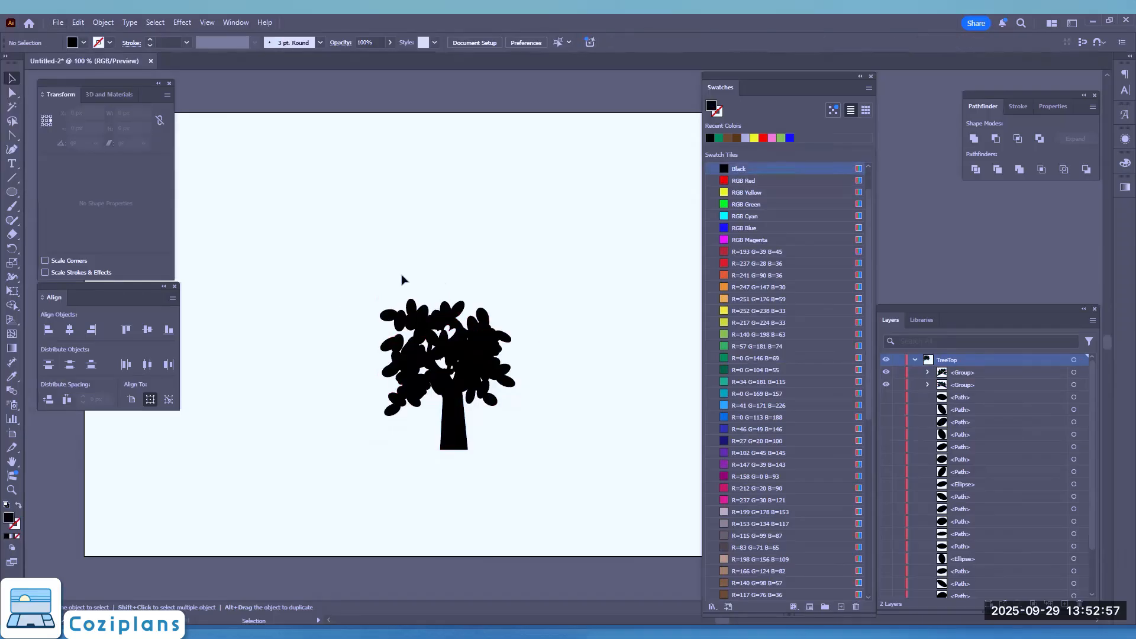
# - Inspect the tree as a black silhouette and undo the black fill
pyautogui.scroll(-4, 461, 242)
pyautogui.scroll(1, 469, 280)
pyautogui.scroll(5, 468, 285)
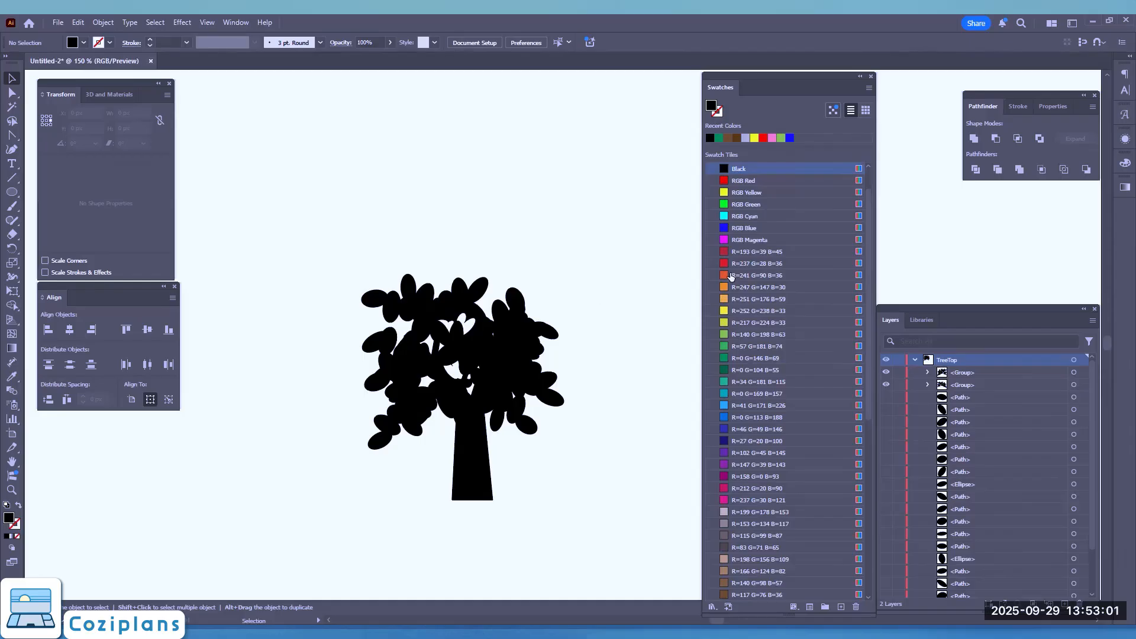
pyautogui.hotkey('ctrl', 'z')
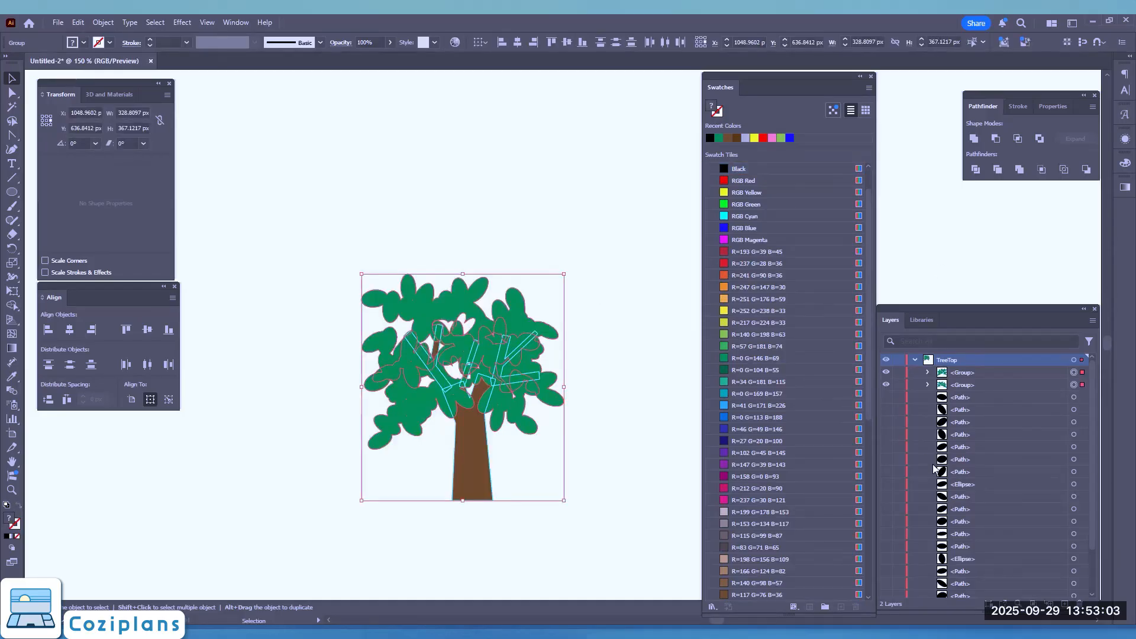